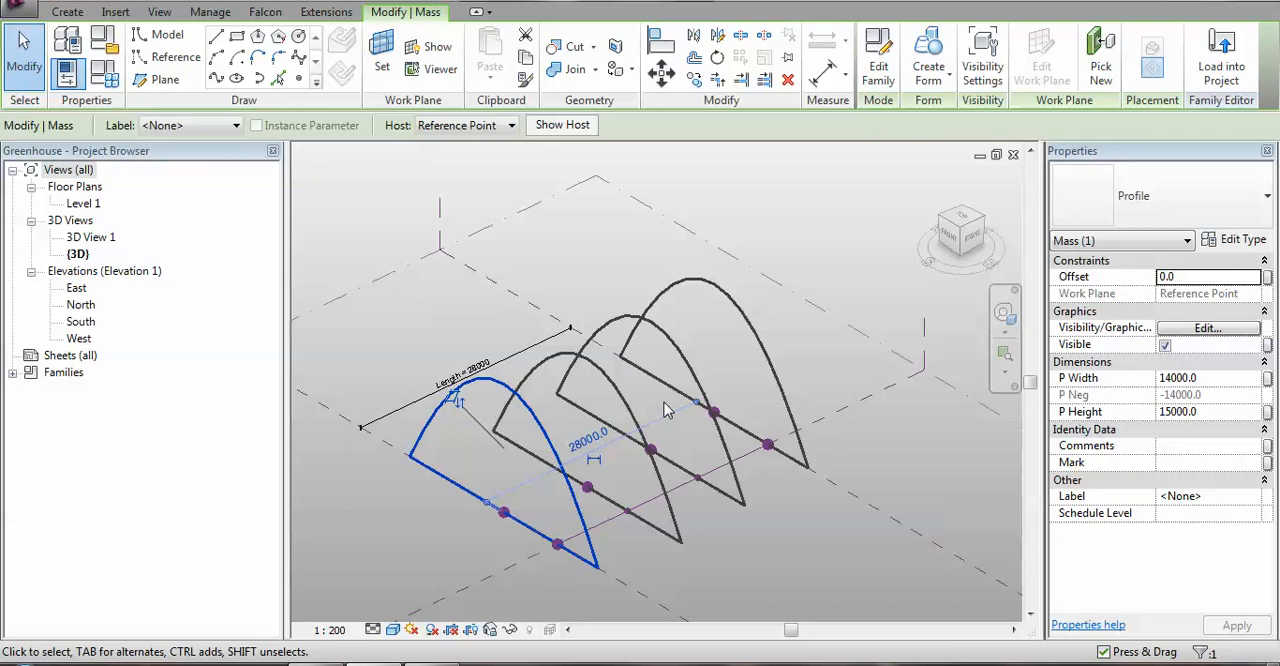
Associate the frontmost arch profile's P Width with a new type parameter named 1st P Width.
{"action": "middle_click_drag", "start_coordinate": [791, 557], "coordinate": [779, 530]}
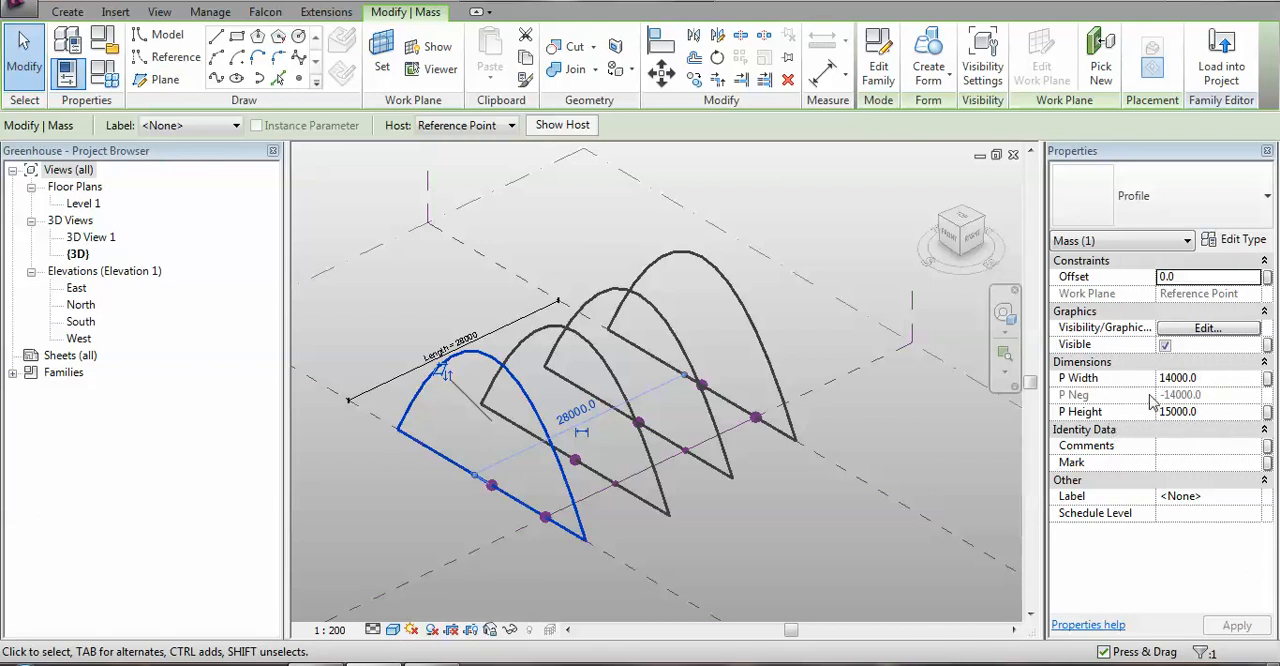
{"action": "left_click", "coordinate": [1267, 380]}
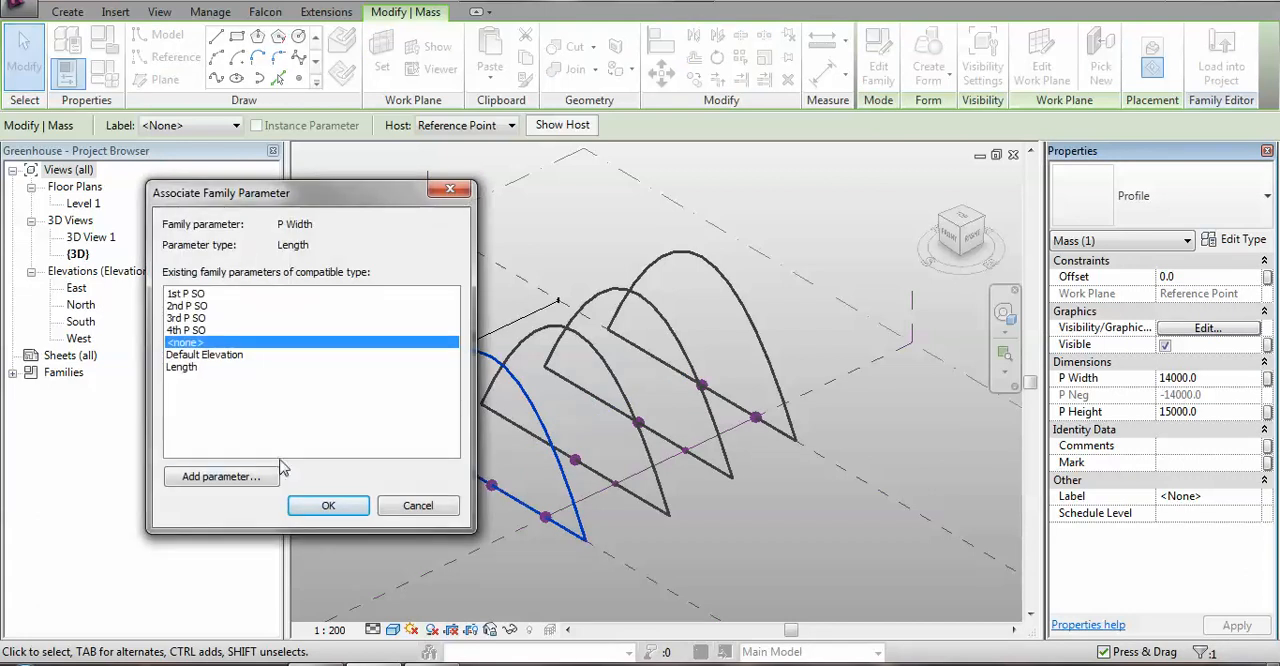
{"action": "left_click", "coordinate": [215, 478]}
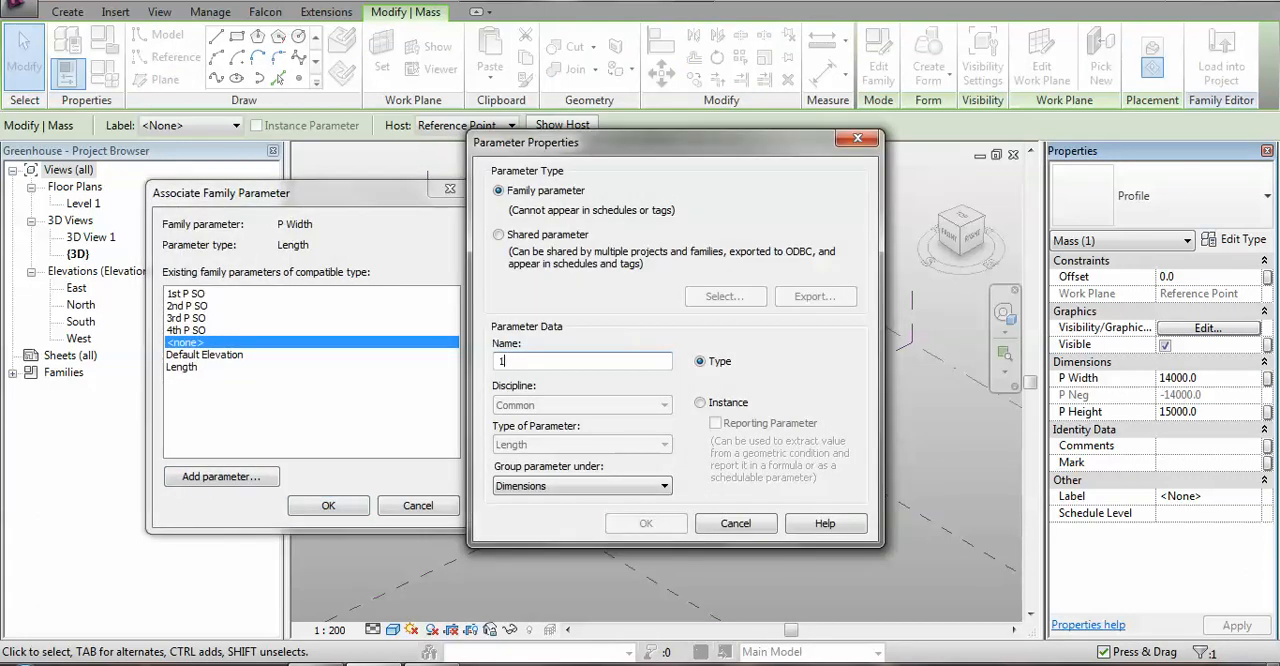
{"action": "type", "text": "1s"}
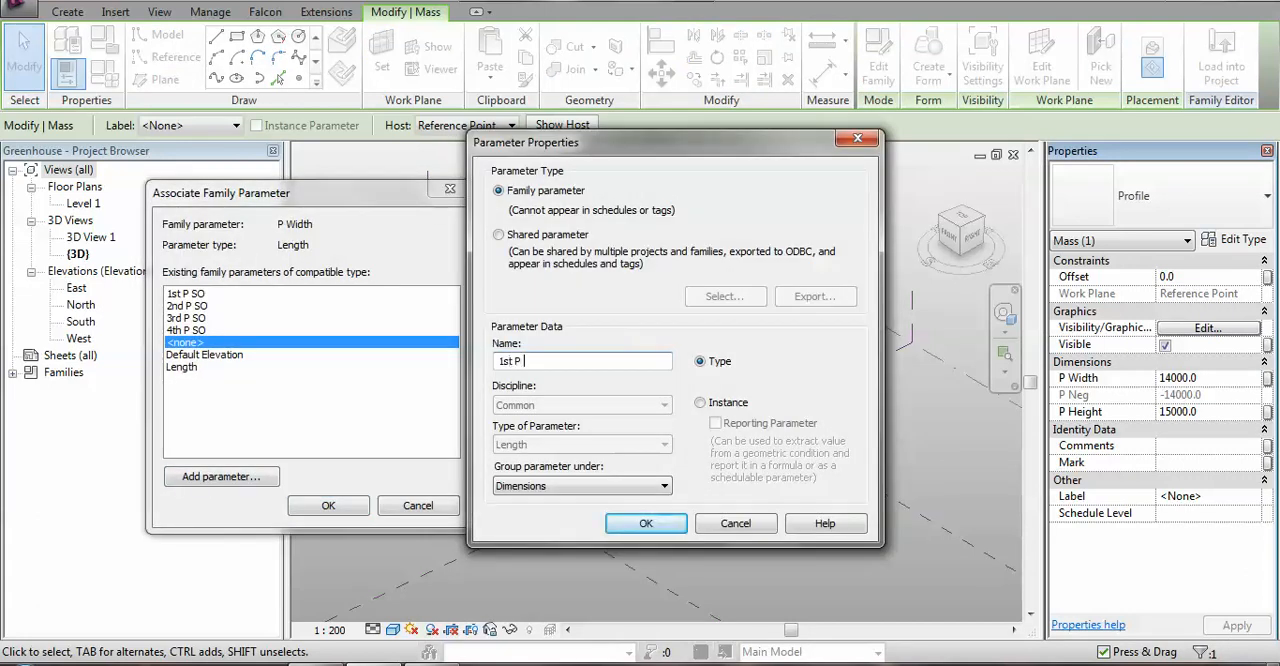
{"action": "type", "text": "t P Width"}
{"action": "left_click", "coordinate": [651, 523]}
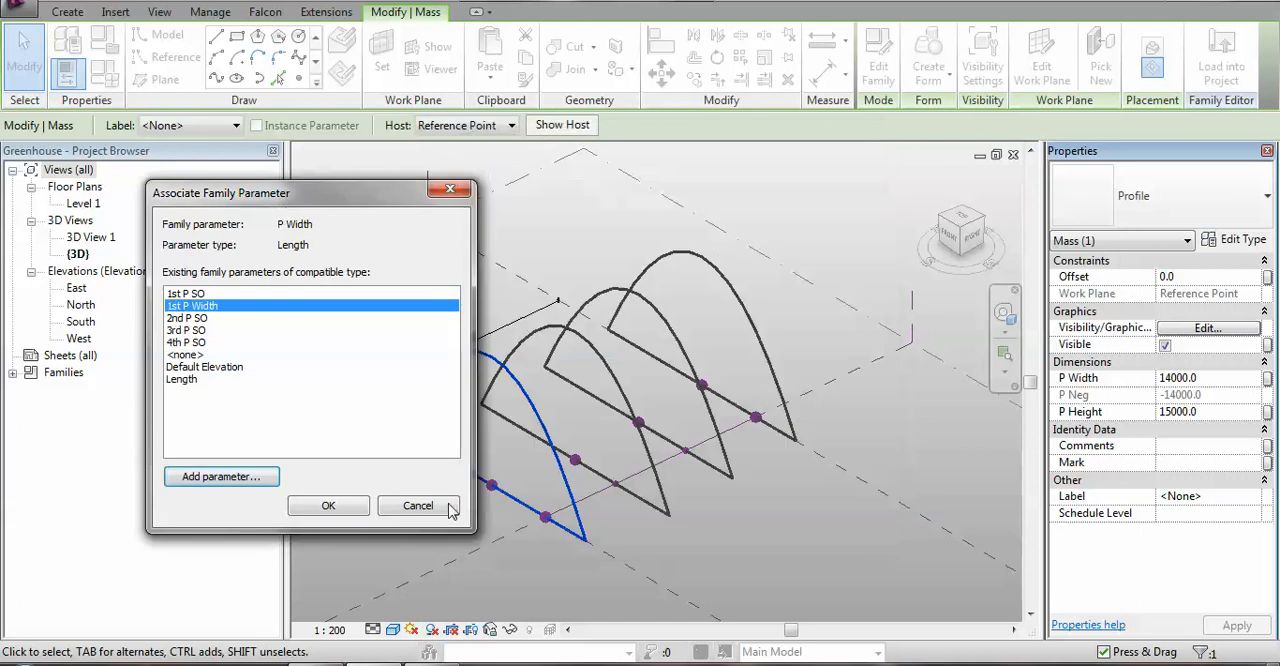
{"action": "left_click", "coordinate": [330, 510]}
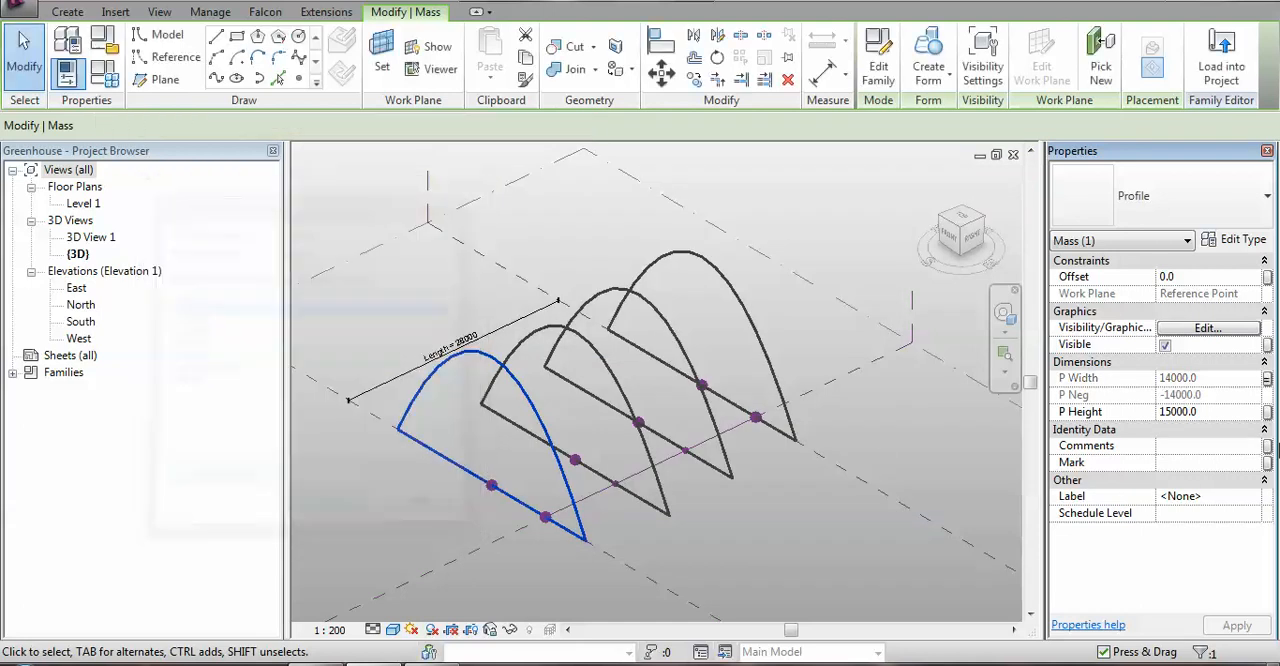
Link the frontmost arch profile's P Height to a new type parameter named 1st P Height.
{"action": "left_click", "coordinate": [1267, 411]}
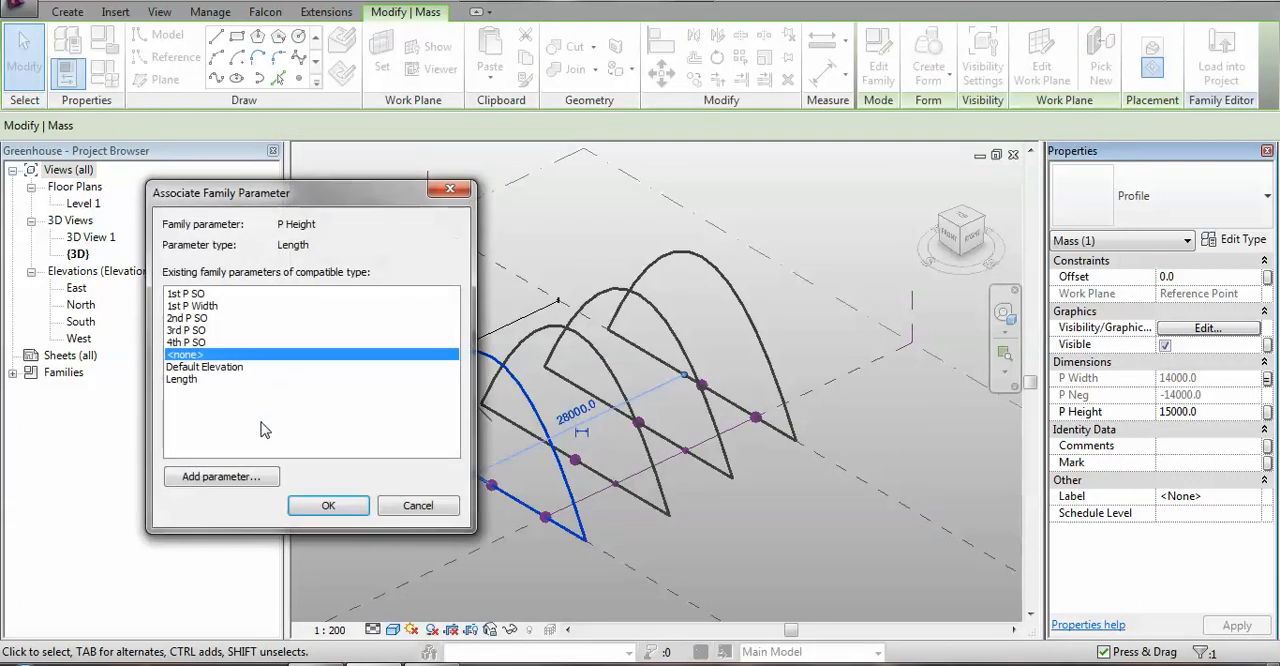
{"action": "left_click", "coordinate": [221, 477]}
{"action": "type", "text": "1"}
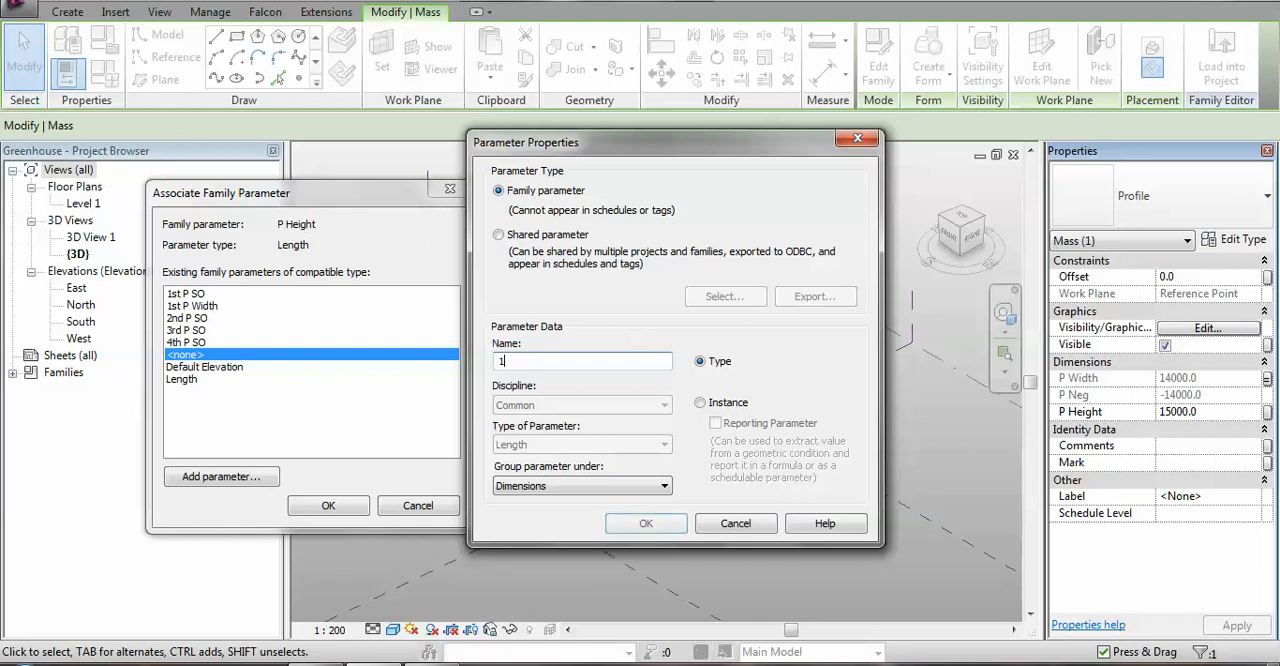
{"action": "type", "text": "st P Height"}
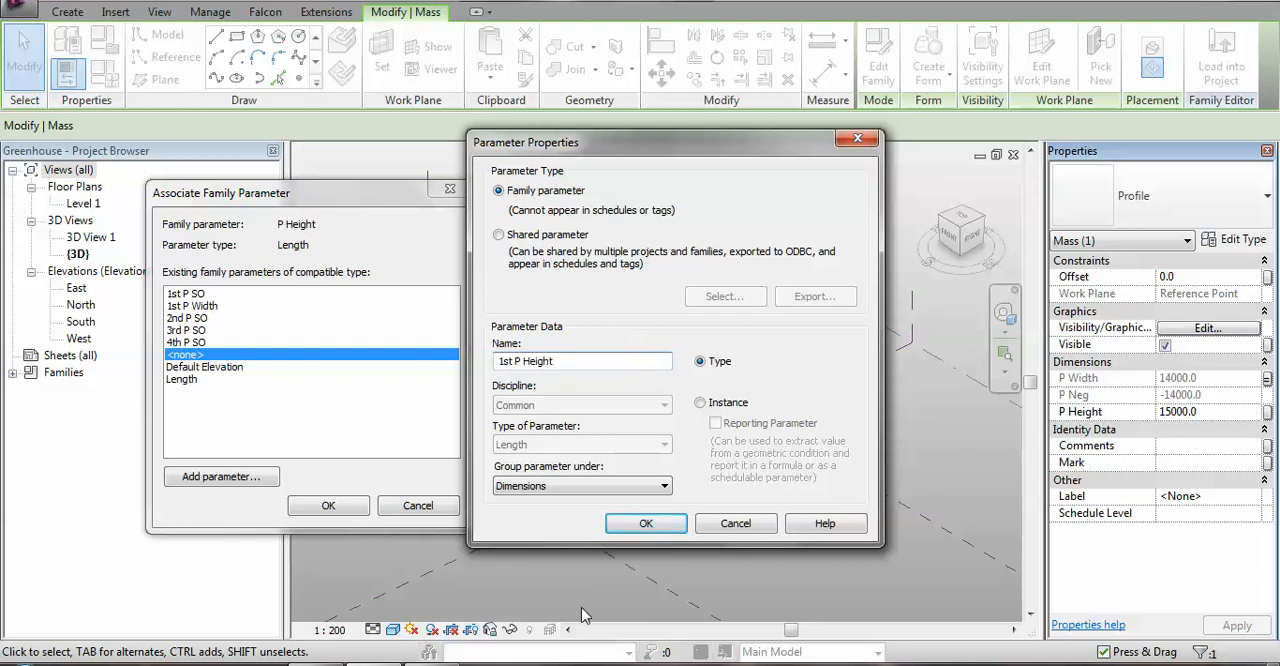
{"action": "left_click", "coordinate": [646, 523]}
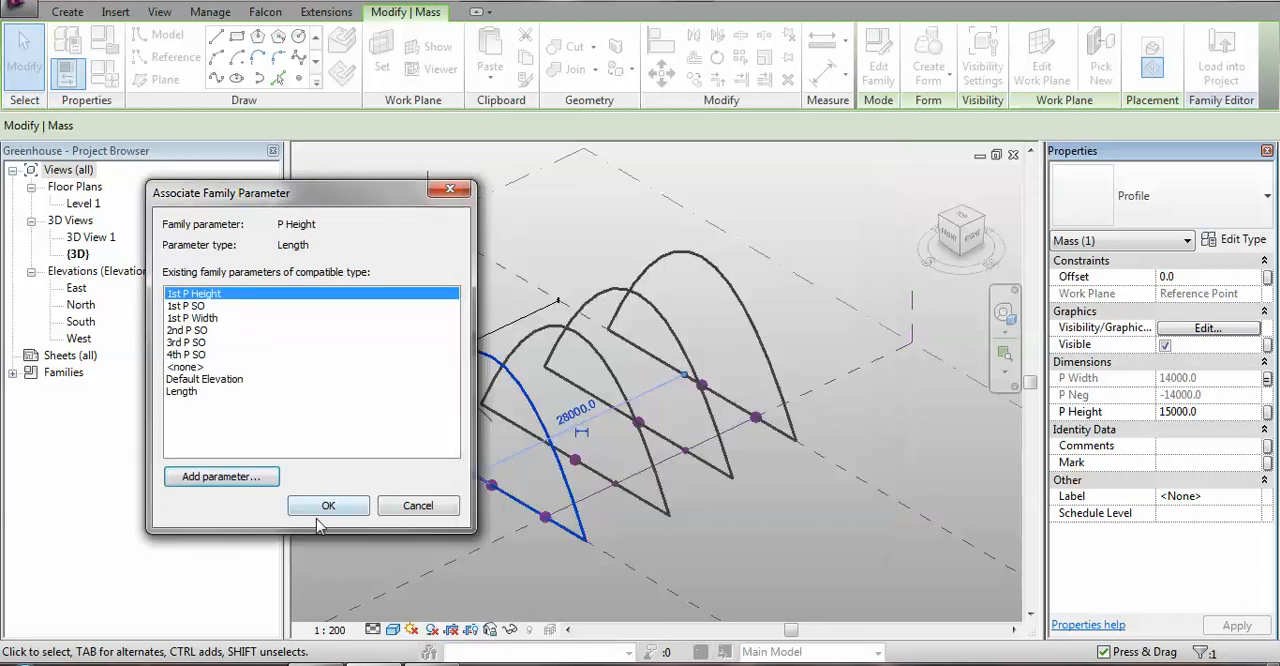
{"action": "left_click", "coordinate": [328, 505]}
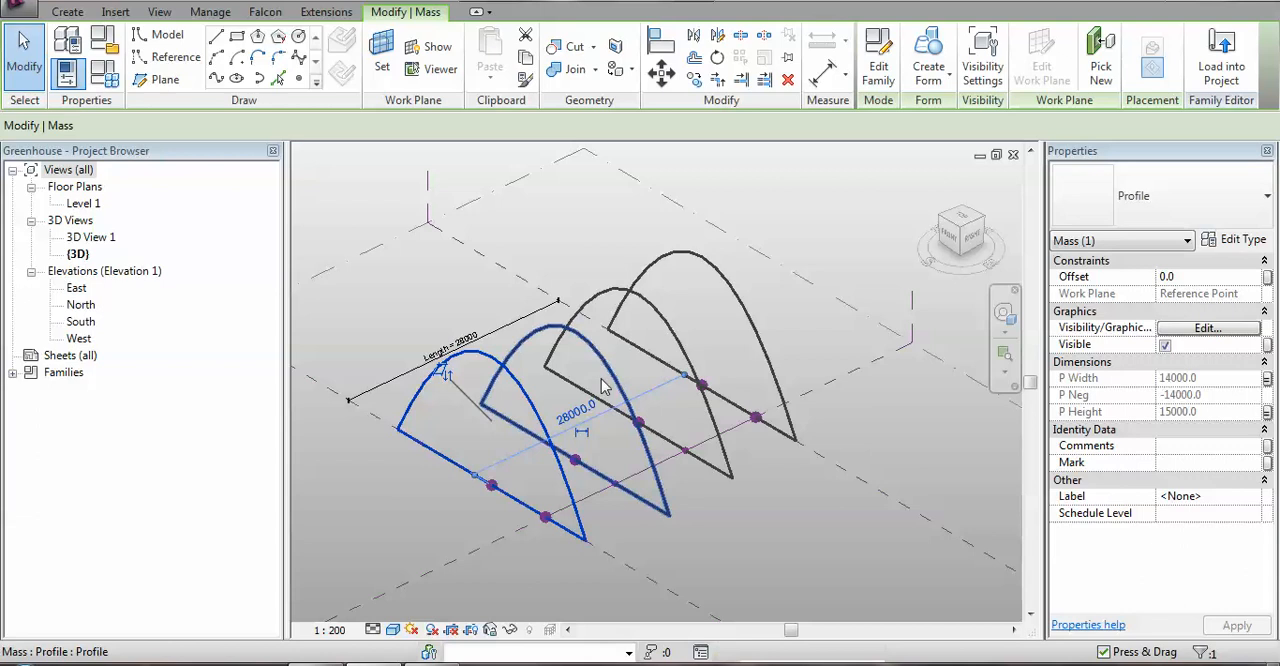
Select the second arch profile and associate its P Width with a new type parameter named 2nd P Width.
{"action": "left_click", "coordinate": [607, 391]}
{"action": "left_click", "coordinate": [703, 388], "text": "shift"}
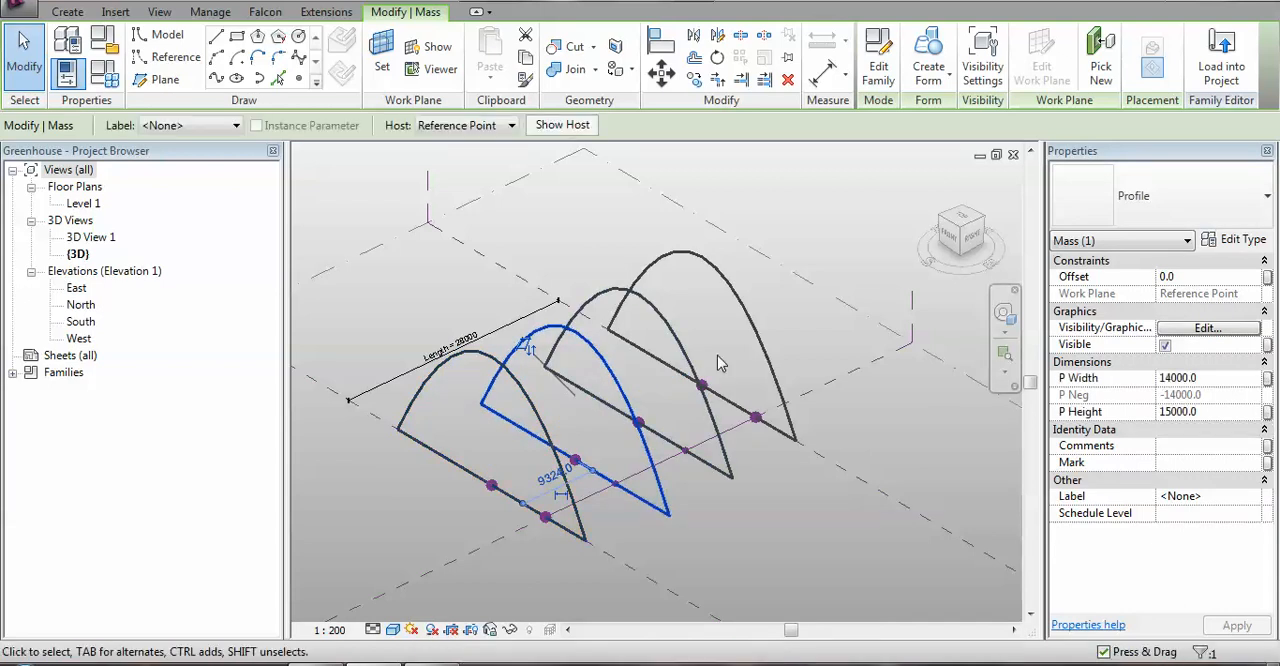
{"action": "left_click", "coordinate": [1267, 379]}
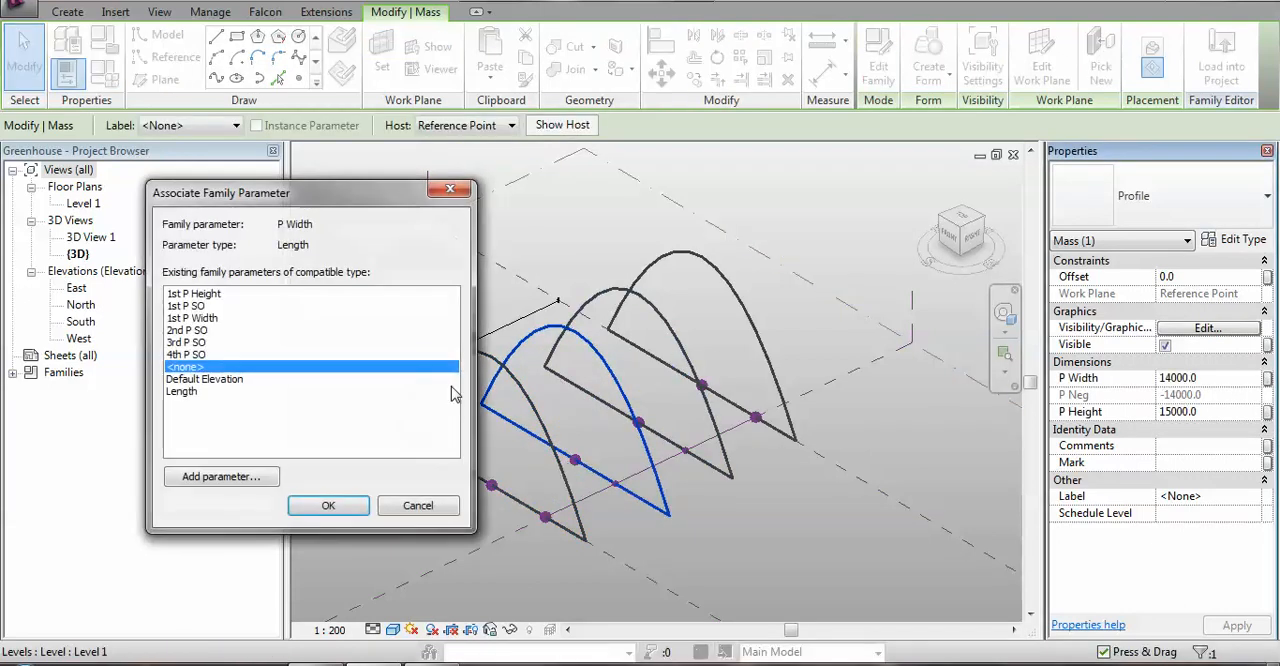
{"action": "left_click", "coordinate": [221, 476]}
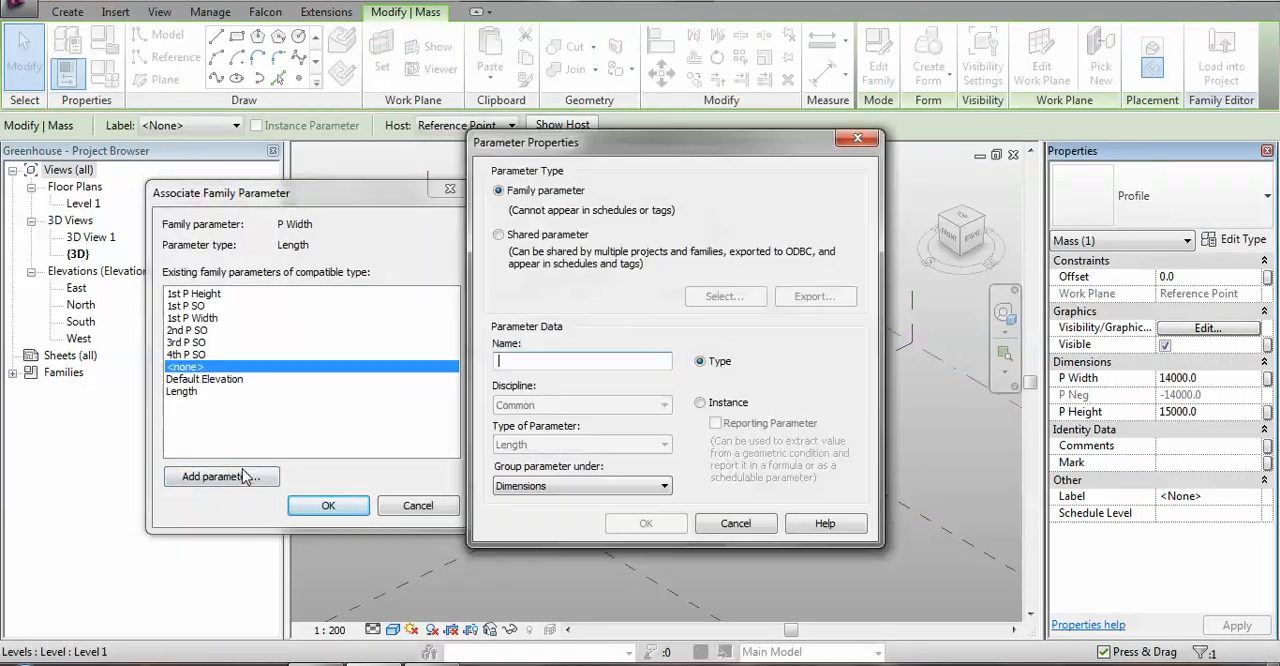
{"action": "type", "text": "2nd P"}
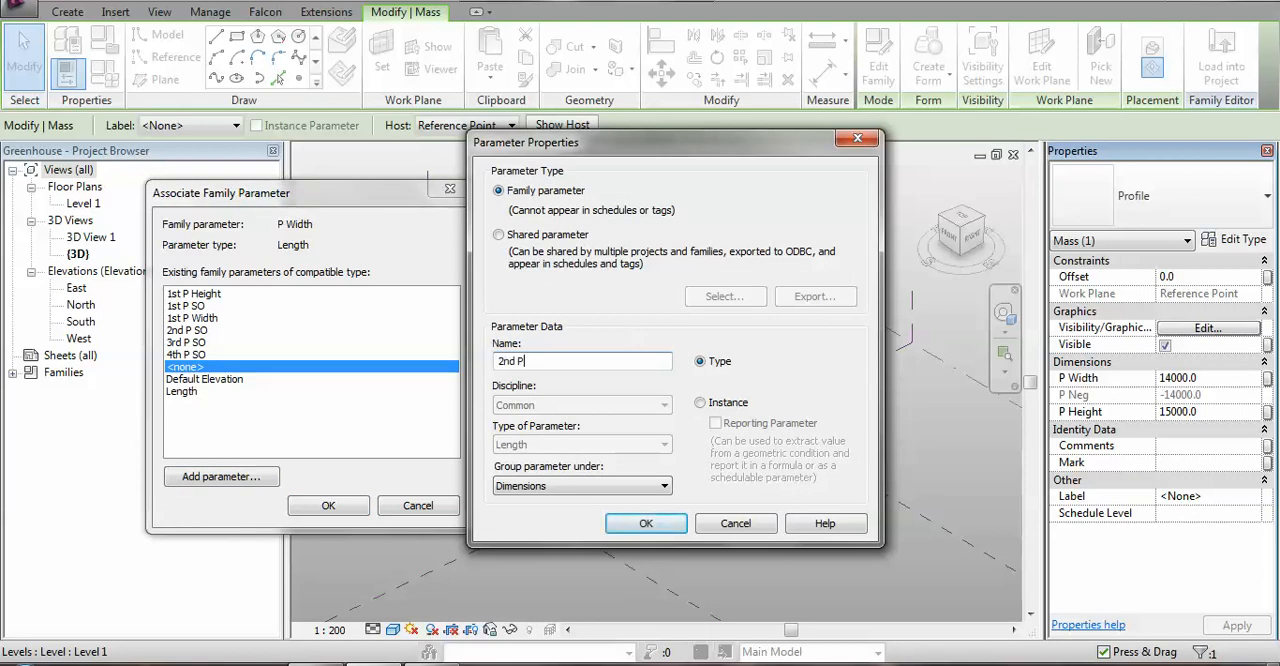
{"action": "type", "text": " Width"}
{"action": "key", "text": "Return"}
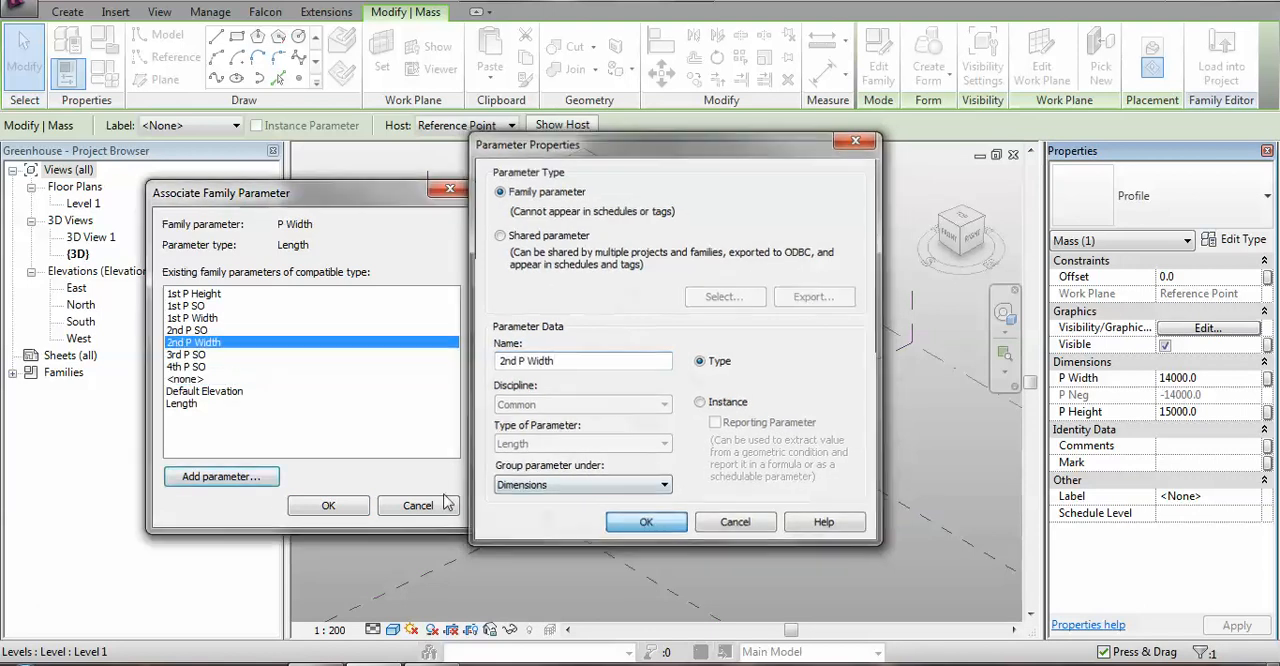
{"action": "left_click", "coordinate": [328, 507]}
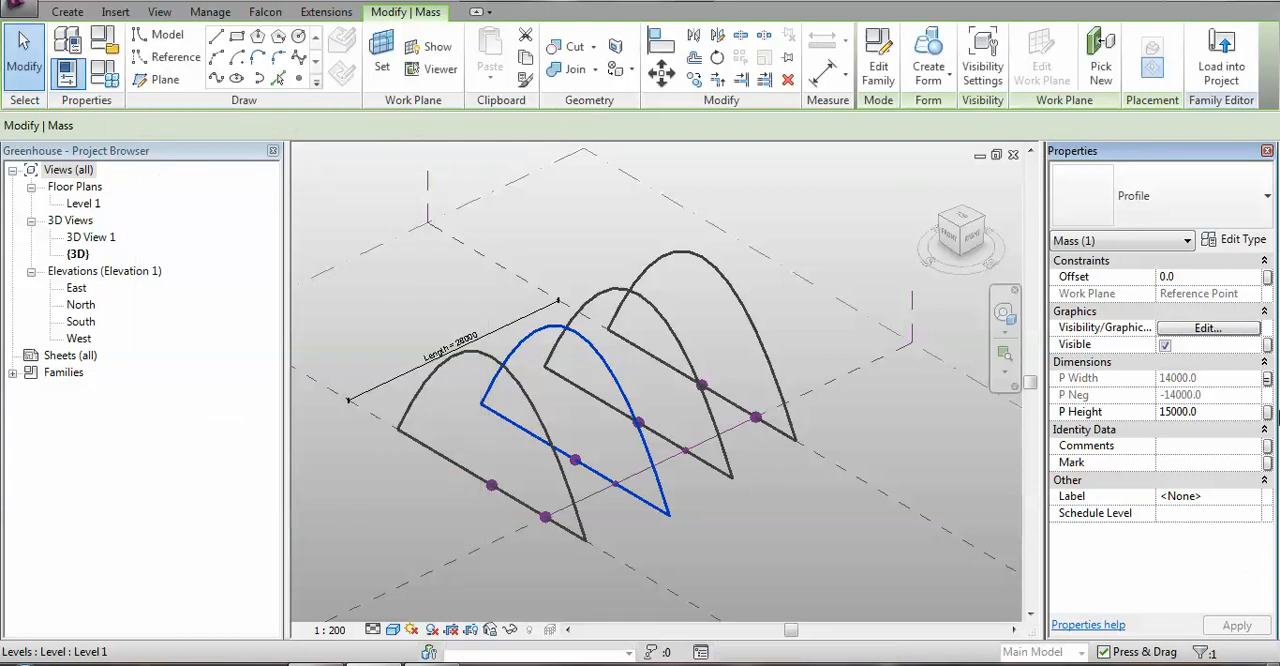
Link the second arch profile's P Height to a new type parameter named 2nd P Height.
{"action": "left_click", "coordinate": [1267, 411]}
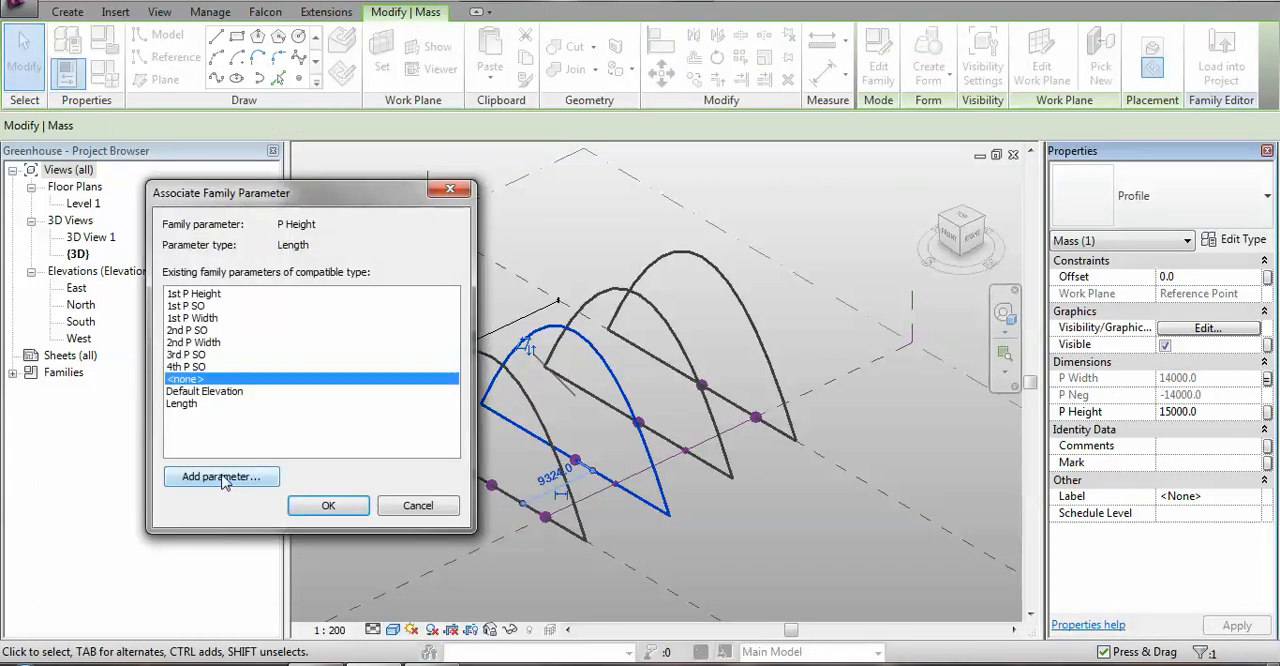
{"action": "left_click", "coordinate": [222, 474]}
{"action": "type", "text": "2nd "}
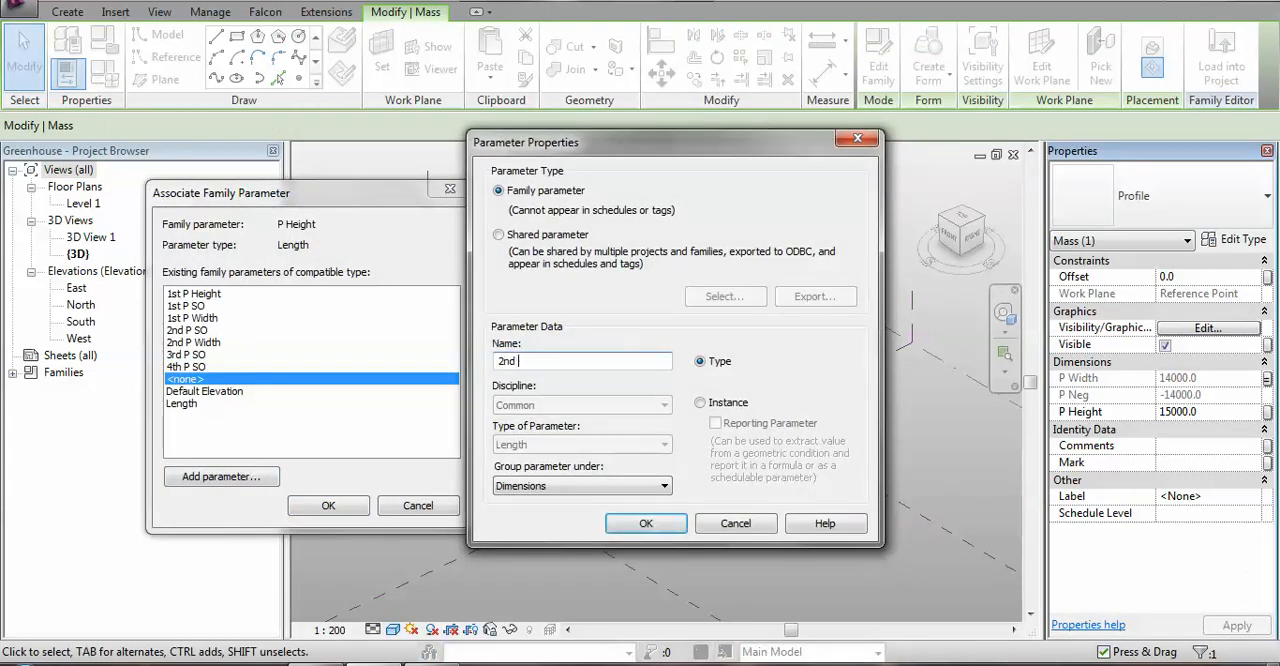
{"action": "type", "text": "P Height"}
{"action": "left_click", "coordinate": [646, 523]}
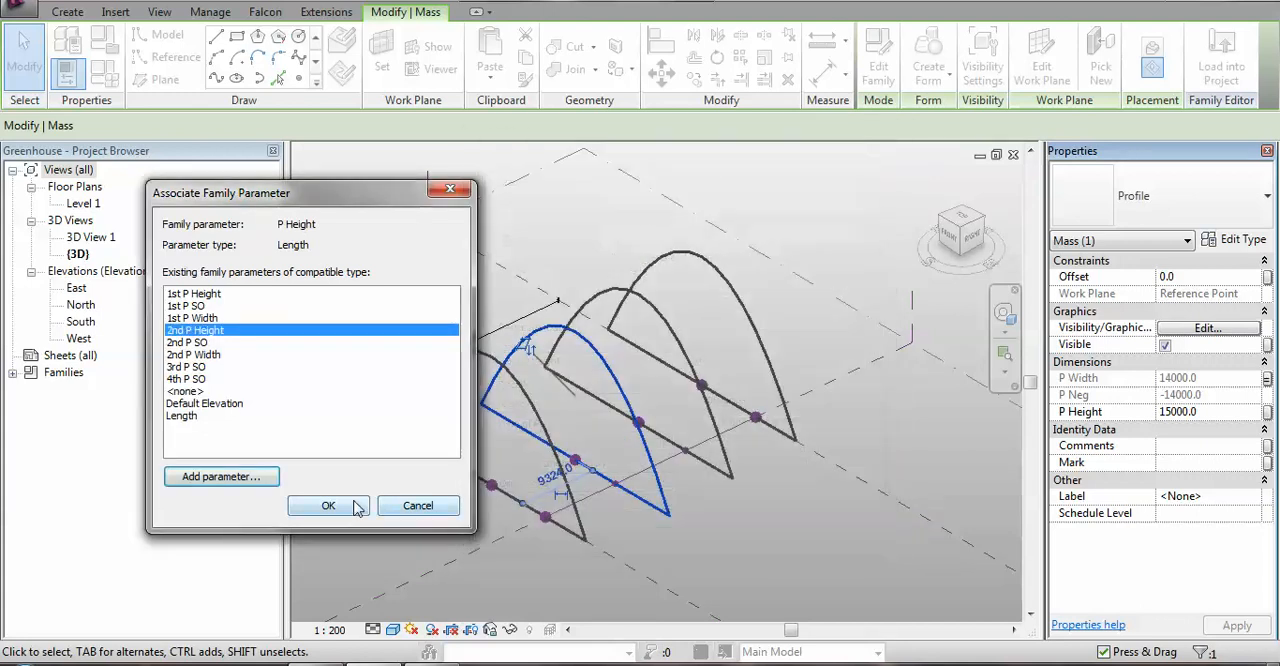
{"action": "left_click", "coordinate": [330, 505]}
Select the third arch profile and associate its P Width with a new type parameter named 3rd P Width.
{"action": "left_click", "coordinate": [667, 319]}
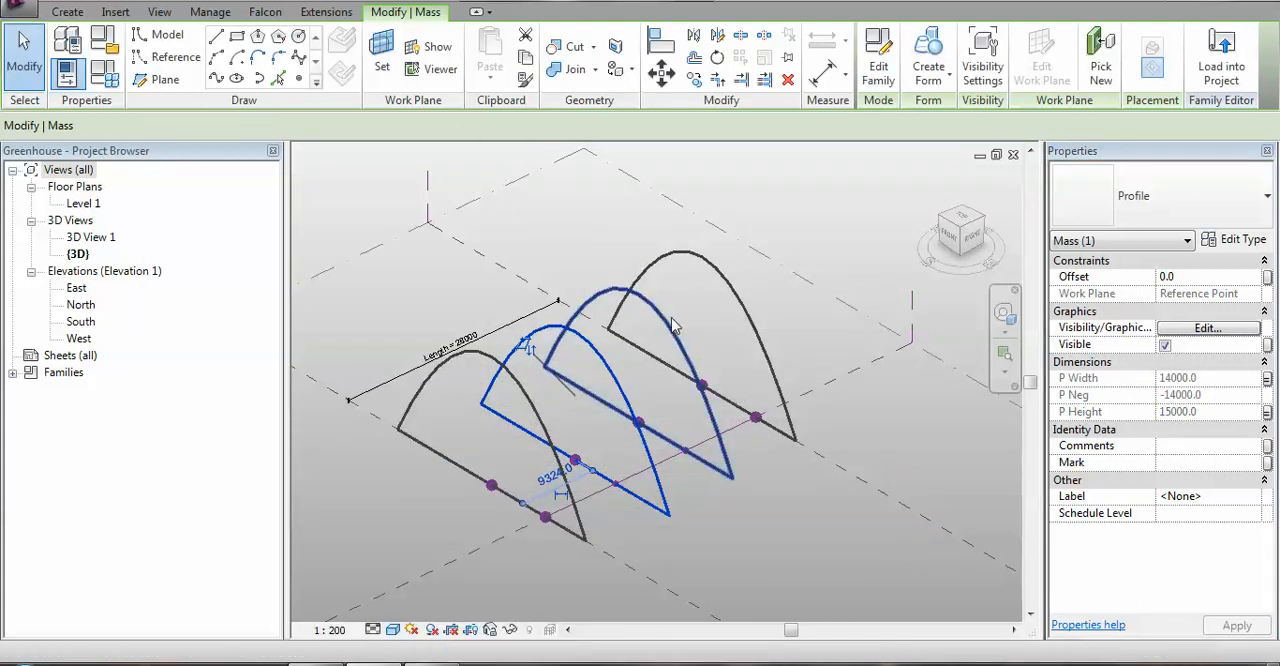
{"action": "left_click", "coordinate": [1267, 379]}
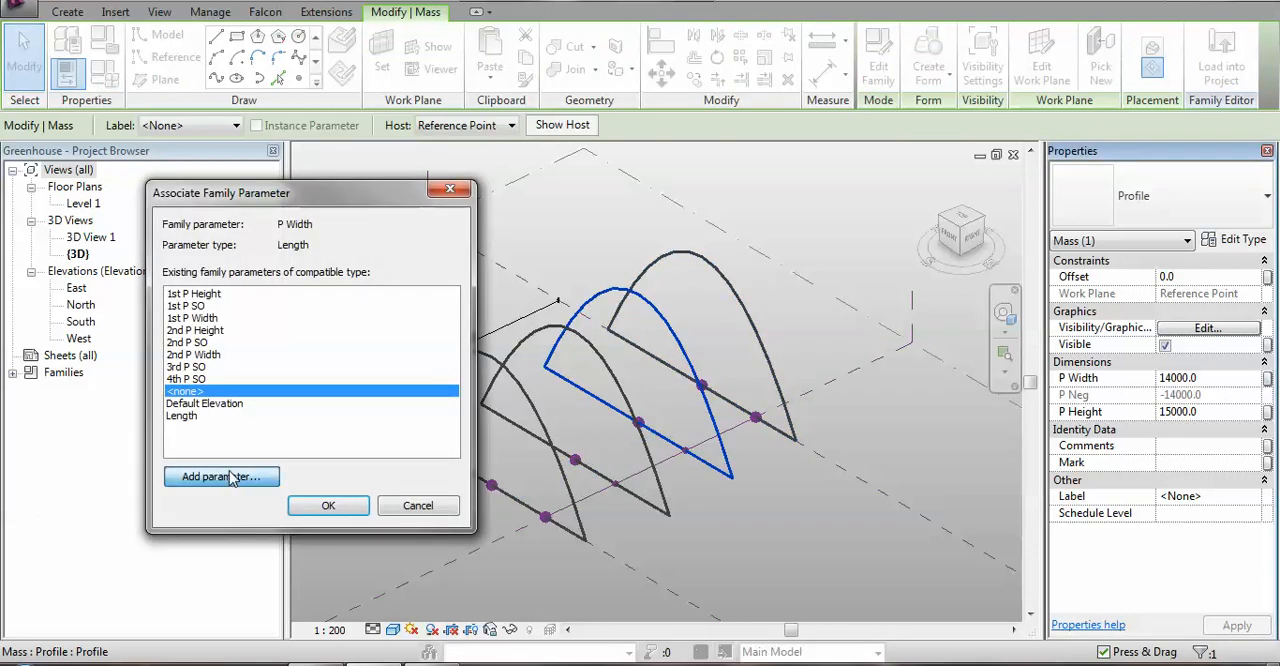
{"action": "left_click", "coordinate": [222, 477]}
{"action": "type", "text": "3rd P Width"}
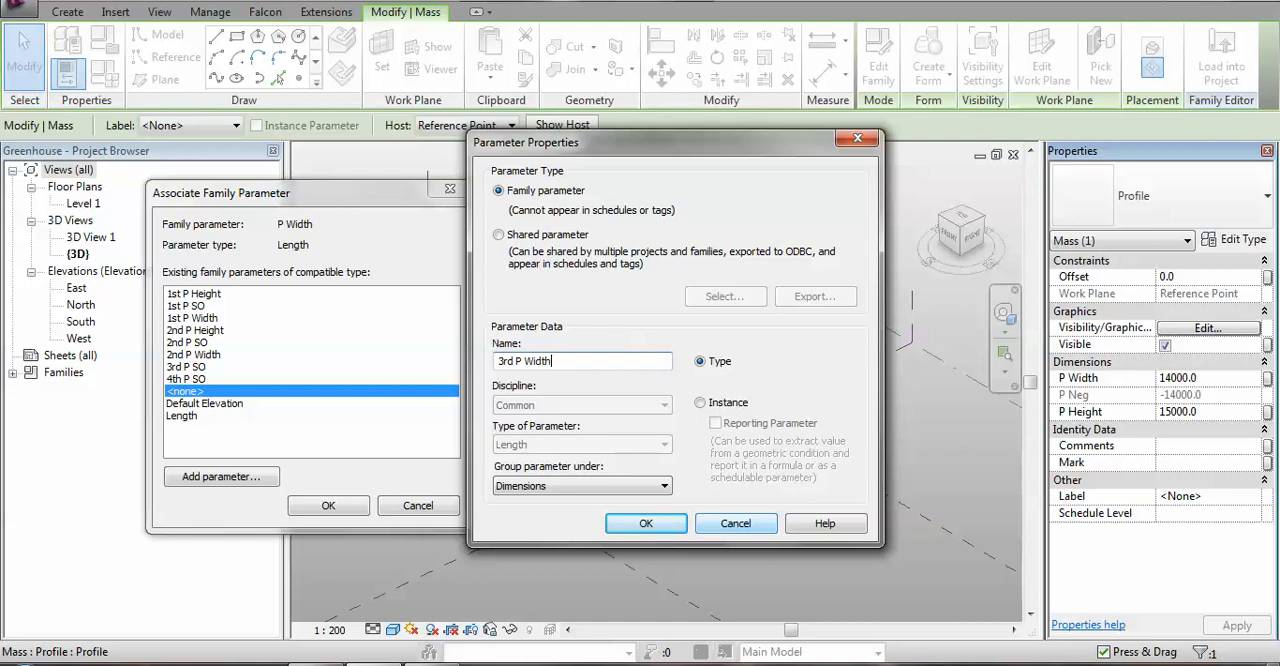
{"action": "left_click", "coordinate": [734, 524]}
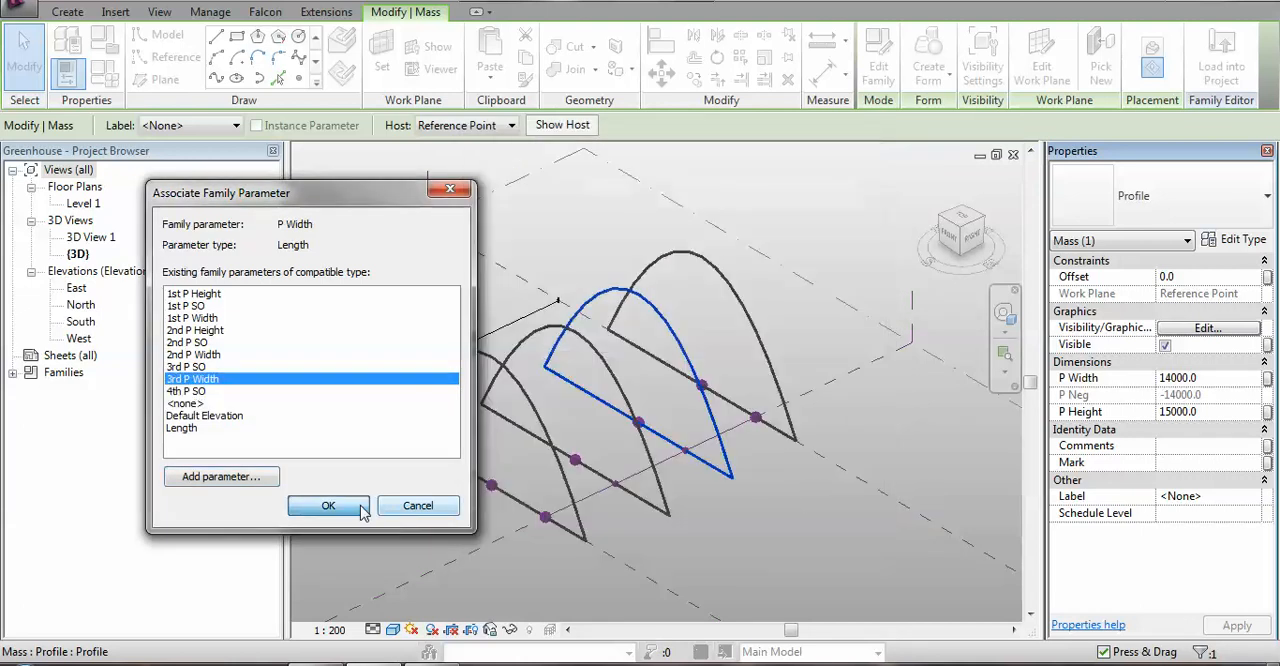
{"action": "left_click", "coordinate": [330, 505]}
Link the third arch profile's P Height to a new type parameter named 3rd P Height.
{"action": "left_click", "coordinate": [1267, 411]}
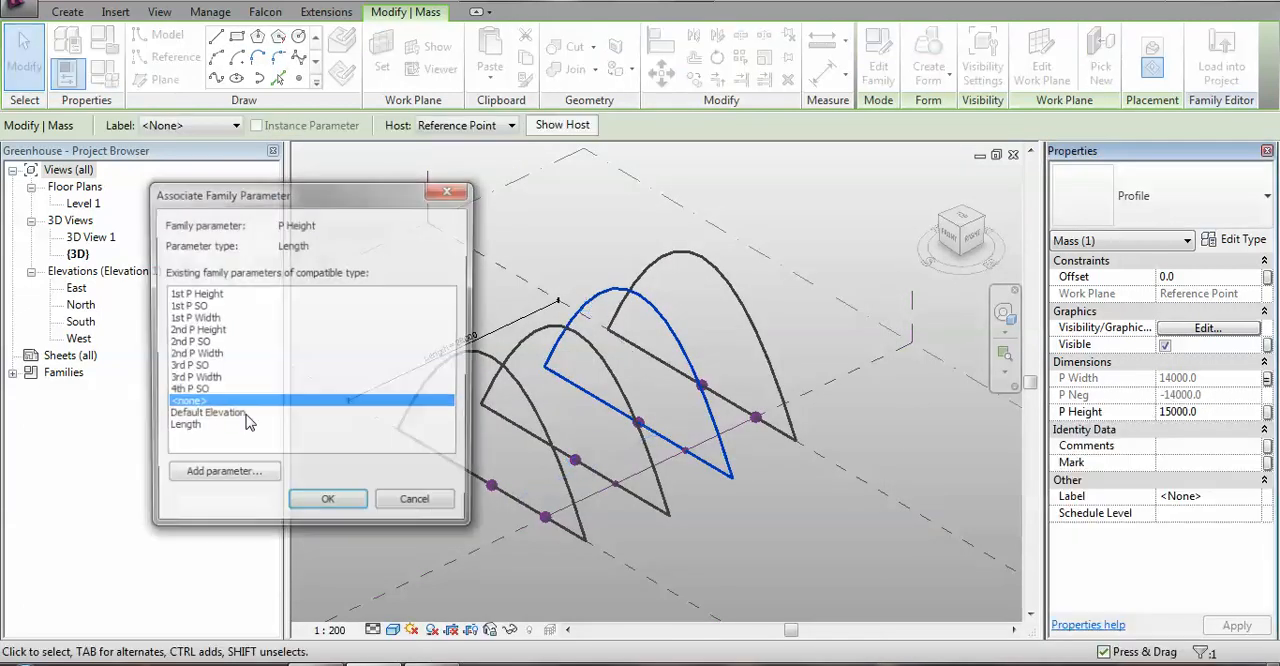
{"action": "left_click", "coordinate": [238, 482]}
{"action": "type", "text": "3rd P Height"}
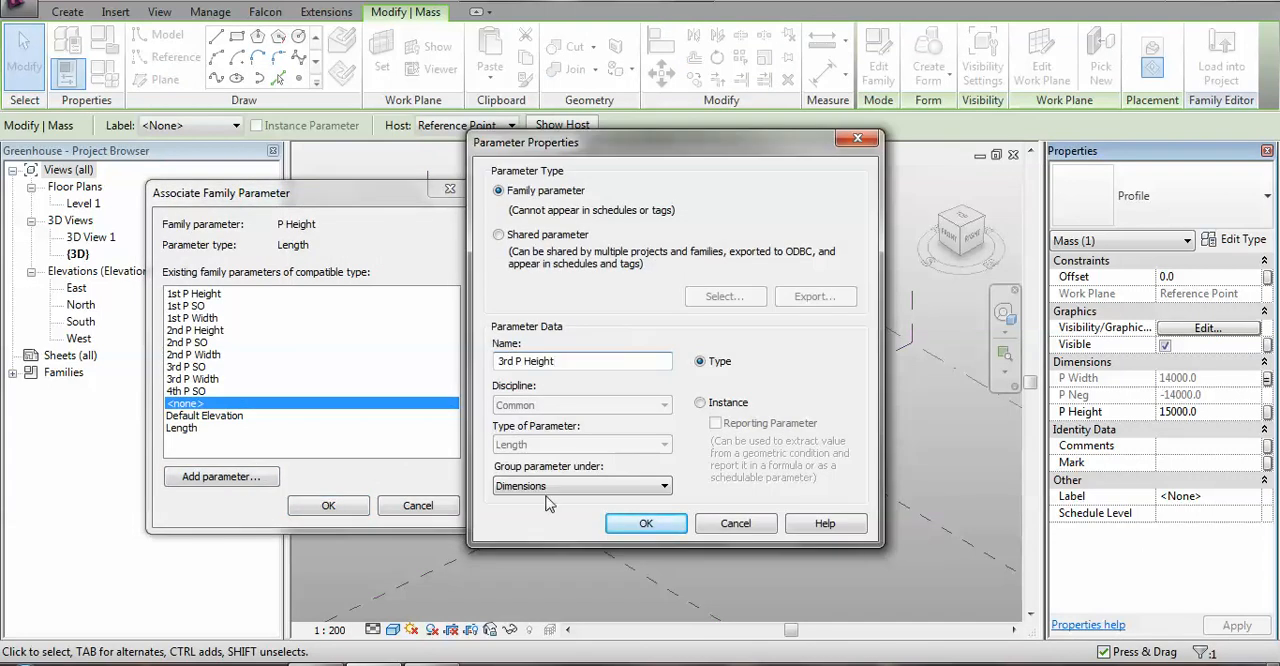
{"action": "left_click", "coordinate": [640, 524]}
{"action": "left_click", "coordinate": [326, 506]}
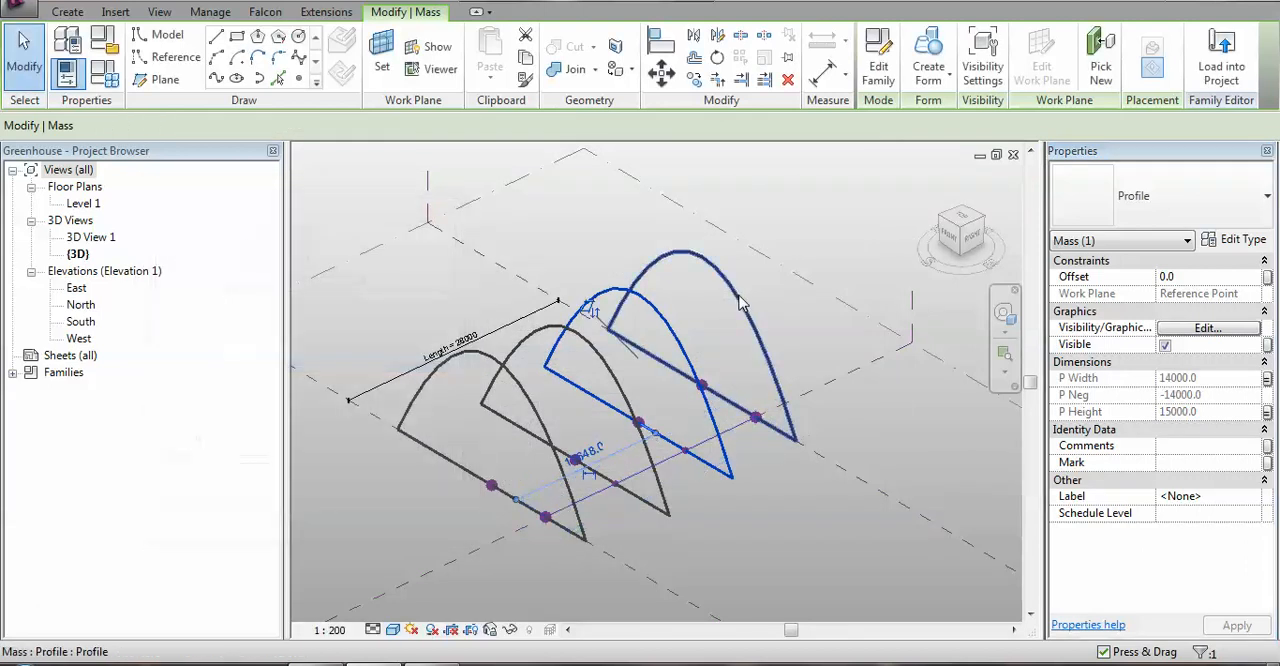
Select the rearmost arch profile and associate its P Width with a new type parameter named 4th P Width.
{"action": "left_click", "coordinate": [755, 325]}
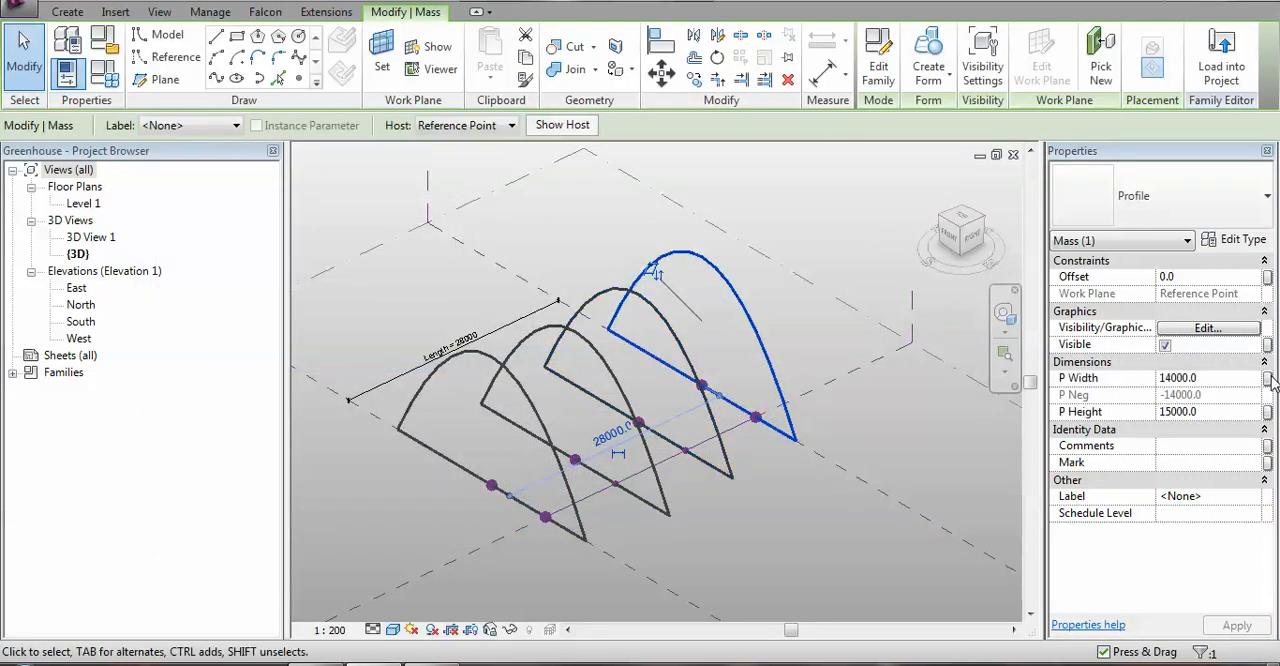
{"action": "left_click", "coordinate": [1267, 378]}
{"action": "left_click", "coordinate": [256, 477]}
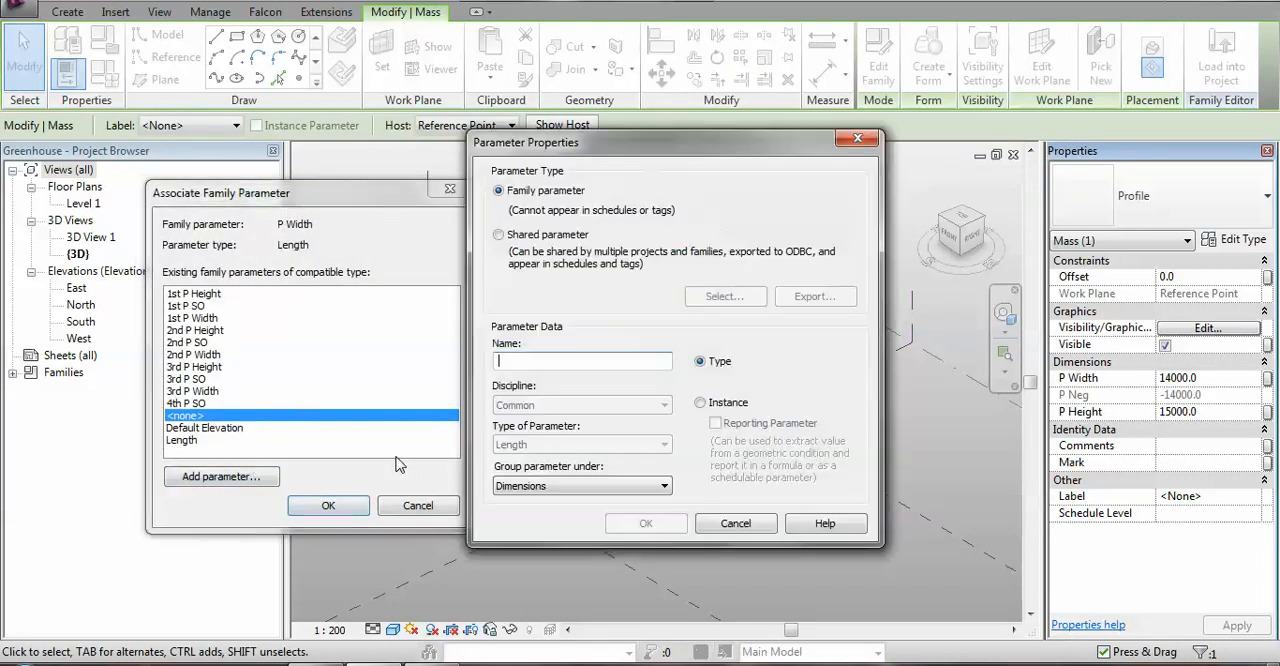
{"action": "type", "text": "4"}
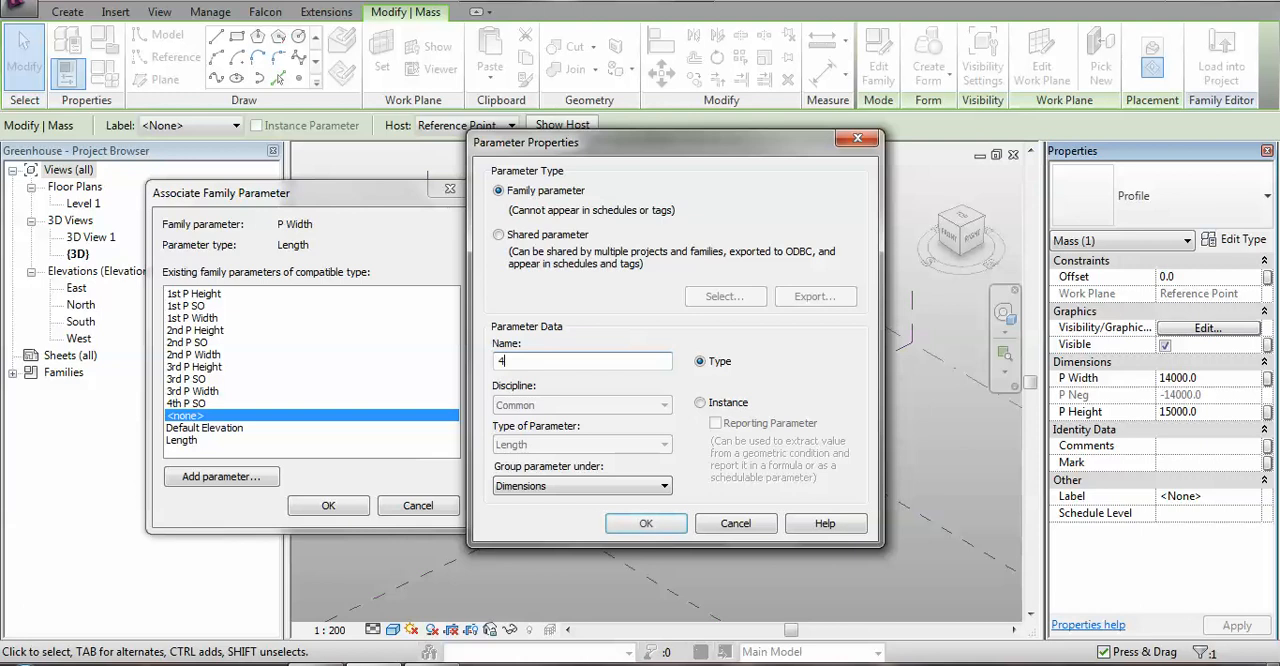
{"action": "type", "text": "th P Width"}
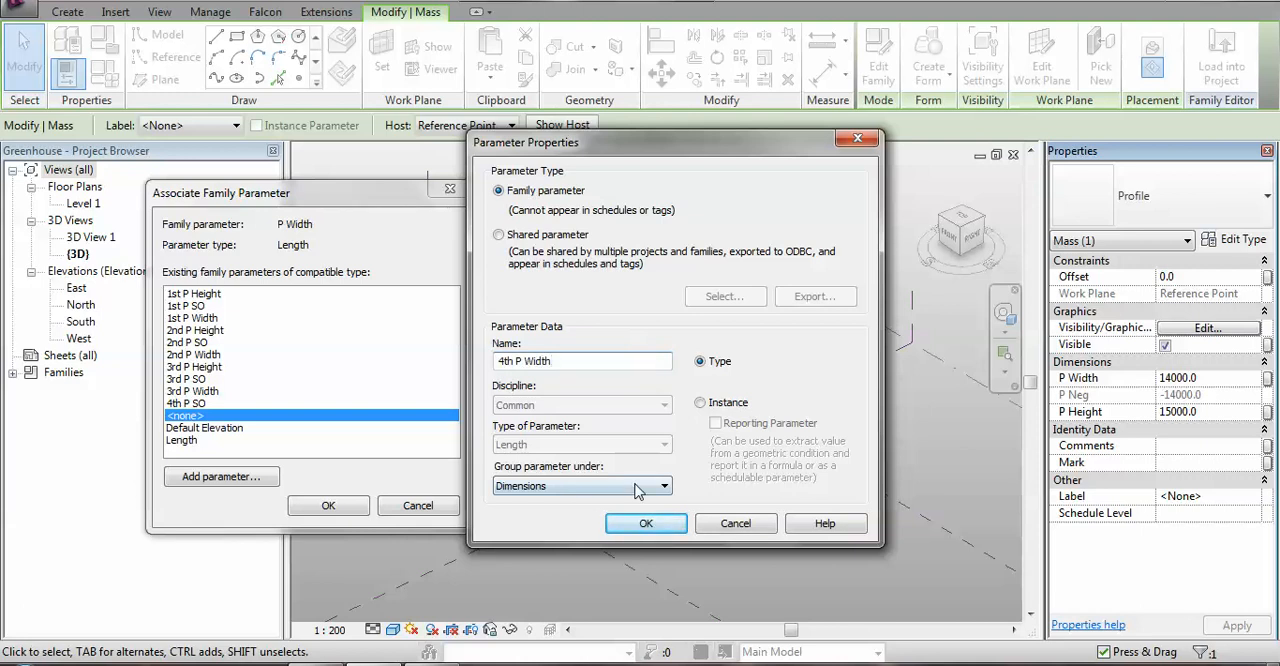
{"action": "left_click", "coordinate": [646, 523]}
{"action": "left_click", "coordinate": [325, 512]}
Link the rearmost arch profile's P Height to a new type parameter named 4th P Height.
{"action": "left_click", "coordinate": [1267, 412]}
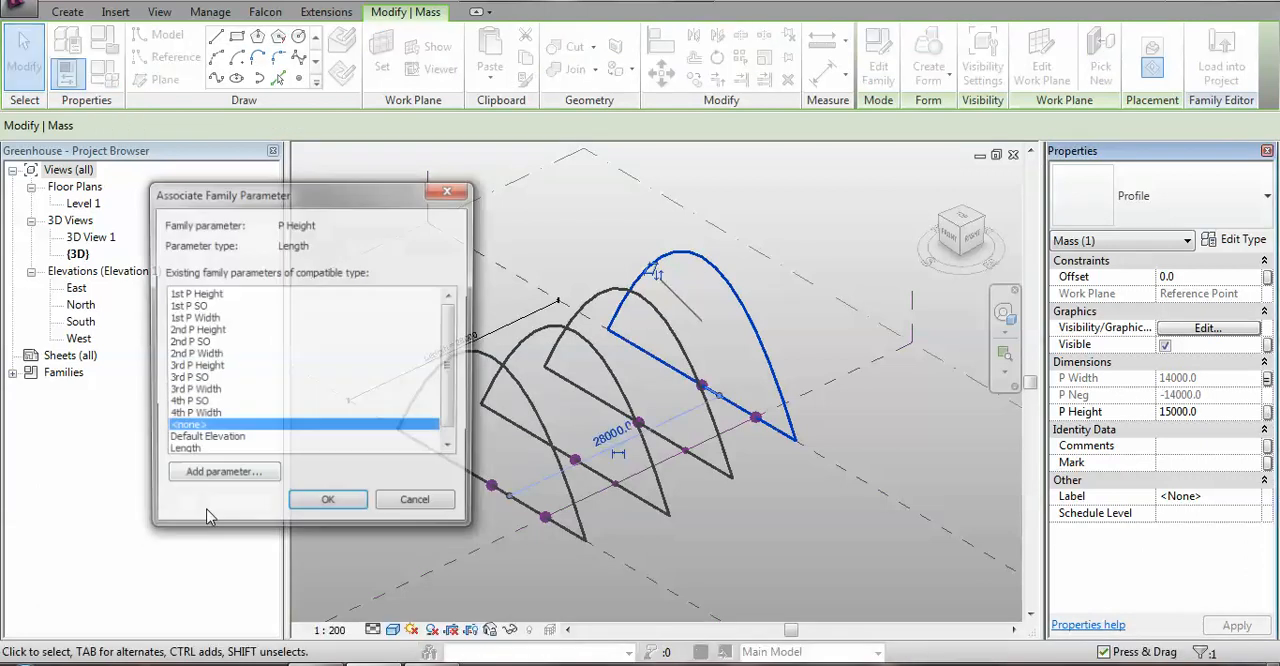
{"action": "left_click", "coordinate": [222, 477]}
{"action": "type", "text": "4"}
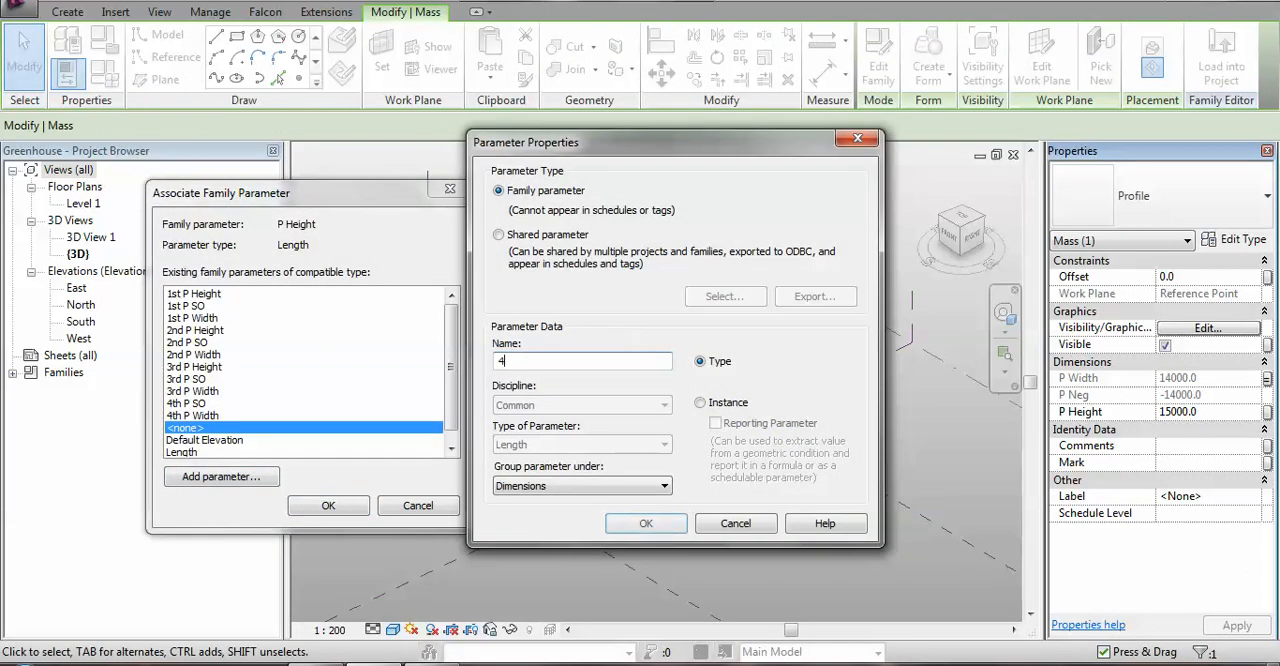
{"action": "type", "text": "th P Height"}
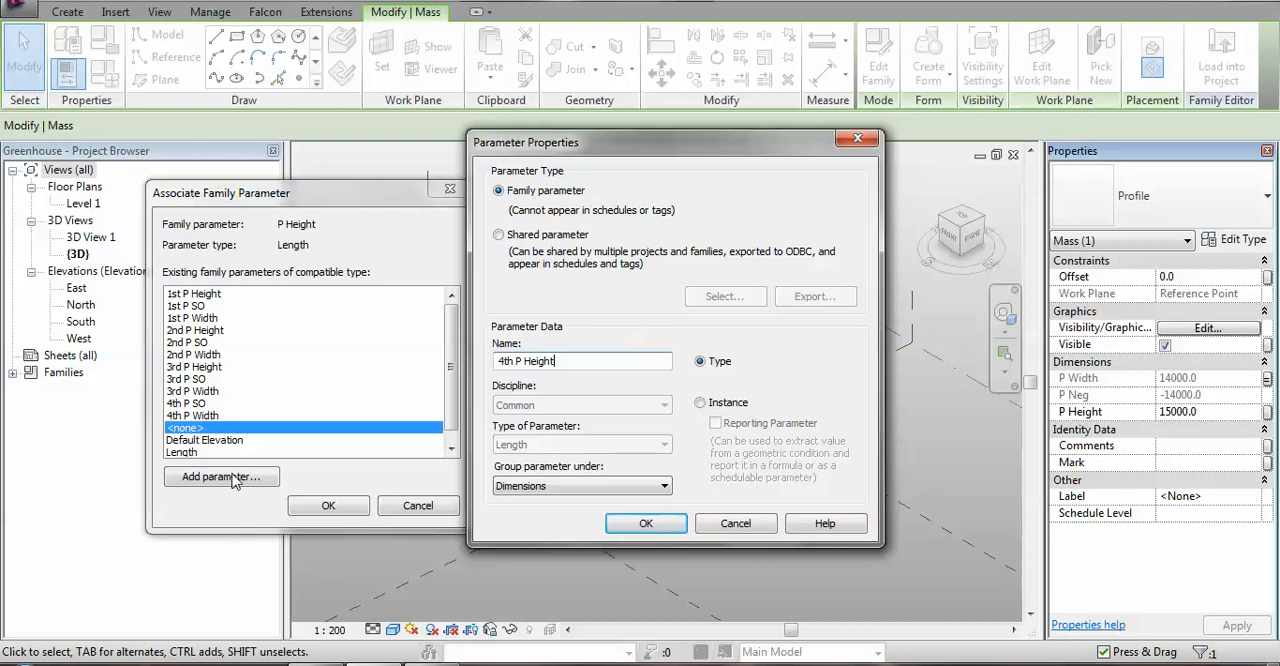
{"action": "left_click", "coordinate": [646, 523]}
{"action": "left_click", "coordinate": [328, 505]}
{"action": "middle_click_drag", "start_coordinate": [840, 568], "coordinate": [776, 575]}
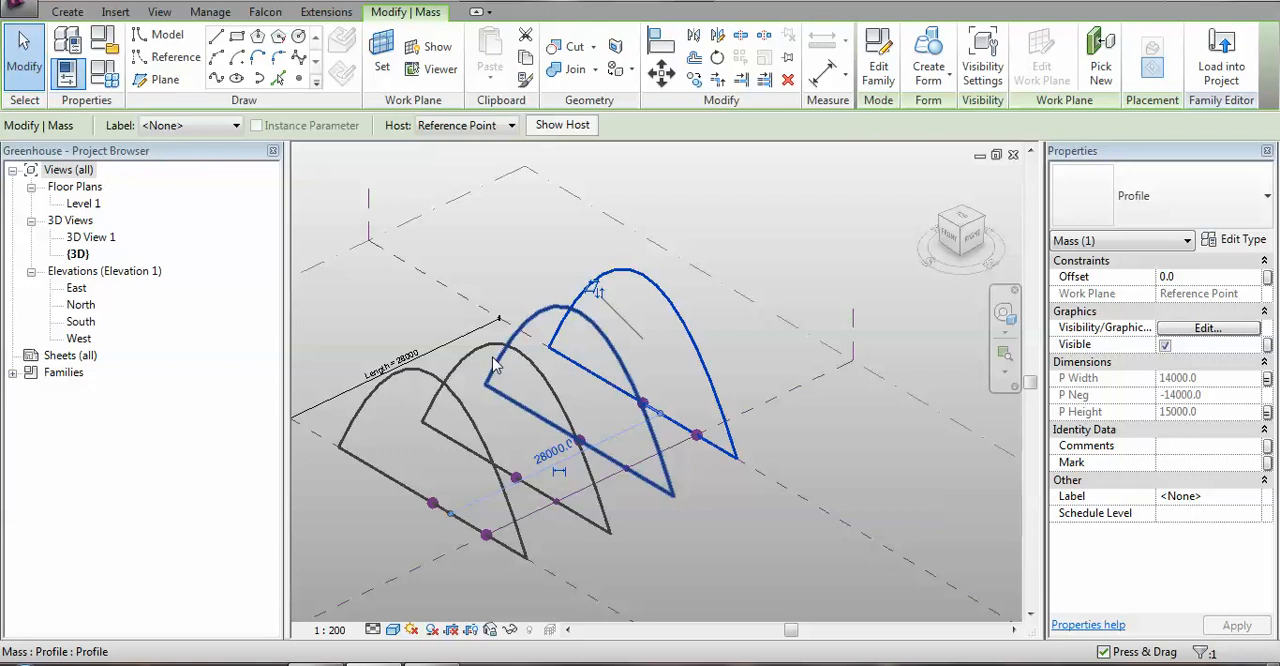
Select all four arch profiles and create a solid form from them.
{"action": "left_click", "coordinate": [424, 380]}
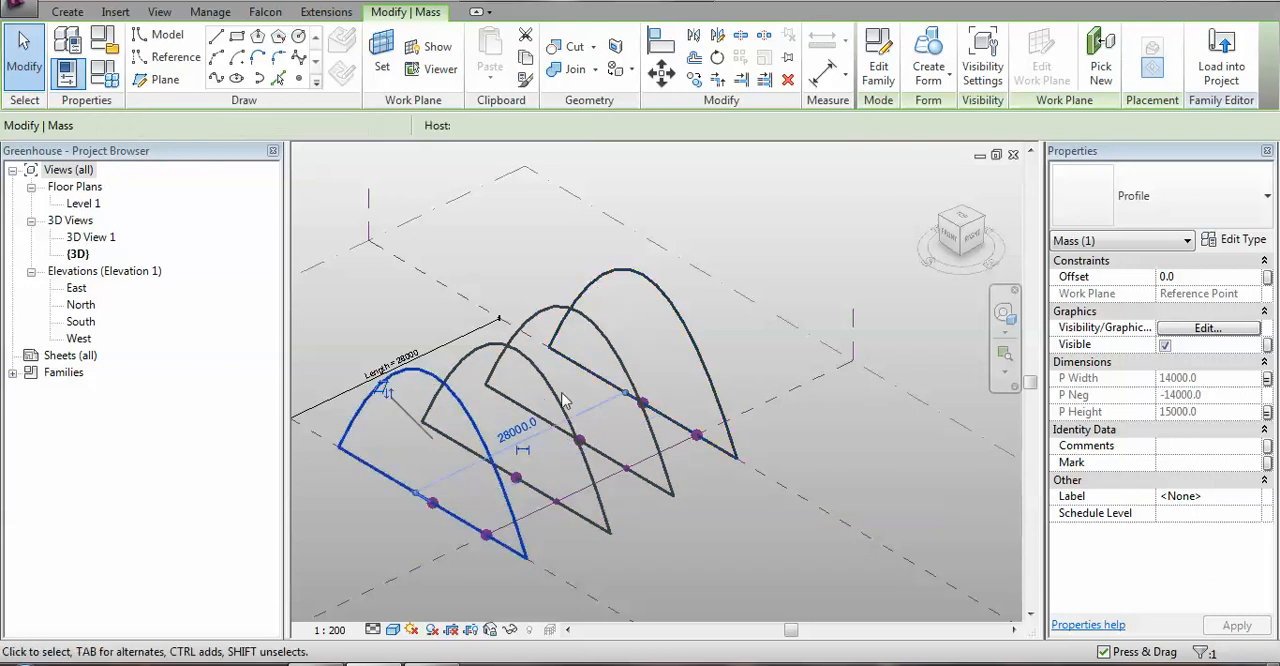
{"action": "left_click", "coordinate": [495, 352], "text": "ctrl"}
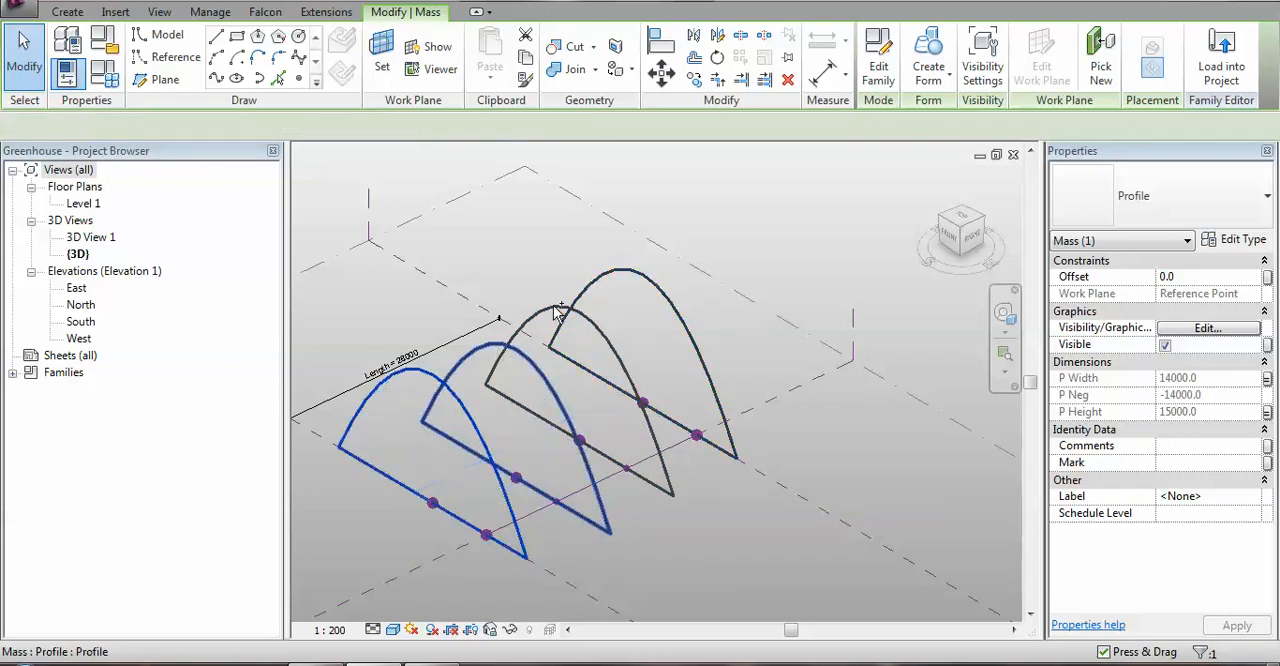
{"action": "left_click", "coordinate": [557, 312], "text": "ctrl"}
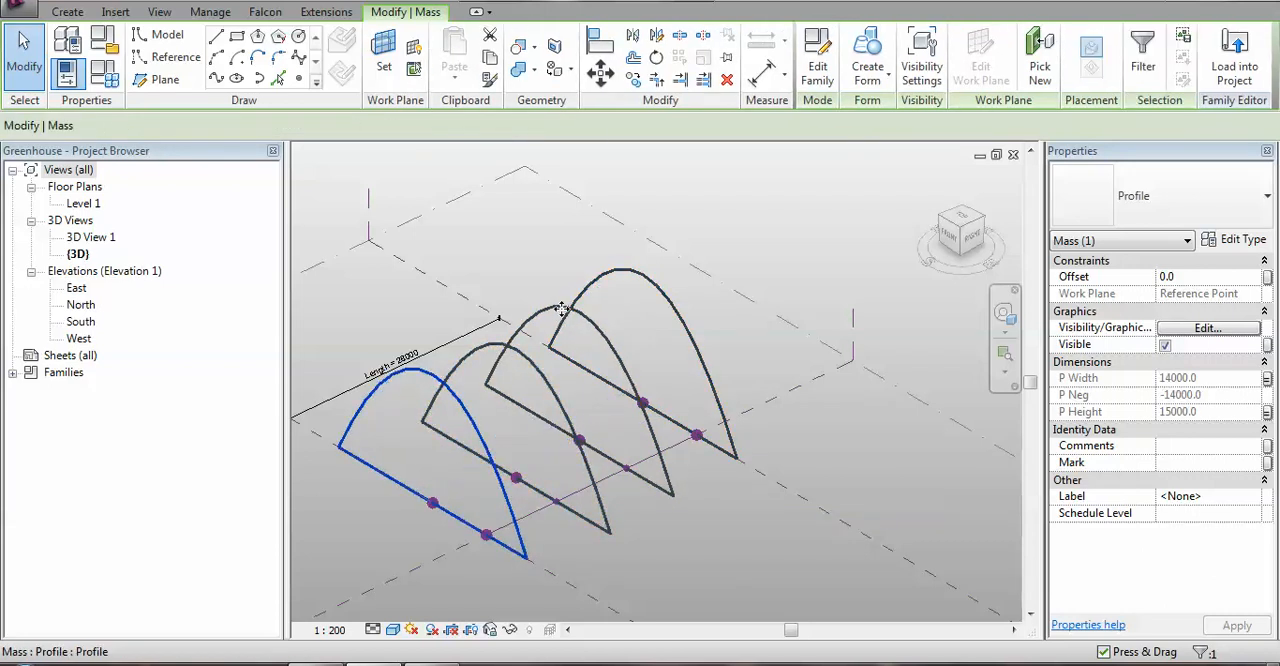
{"action": "left_click", "coordinate": [647, 284], "text": "ctrl"}
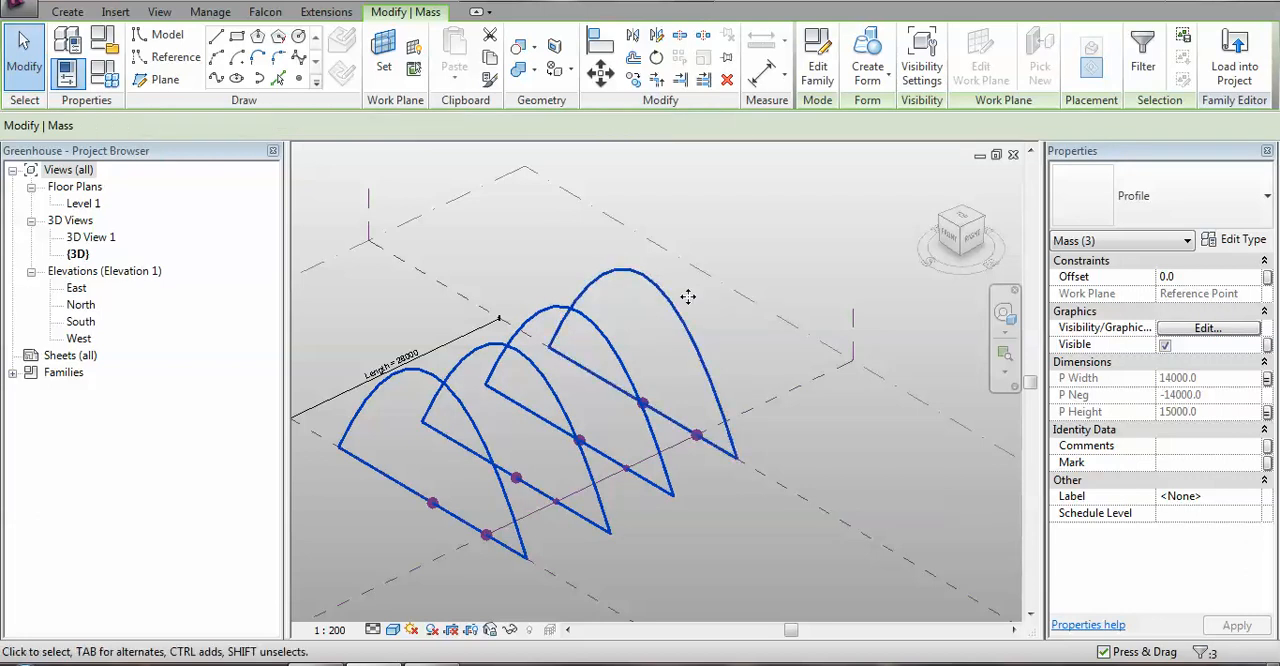
{"action": "left_click", "coordinate": [869, 68]}
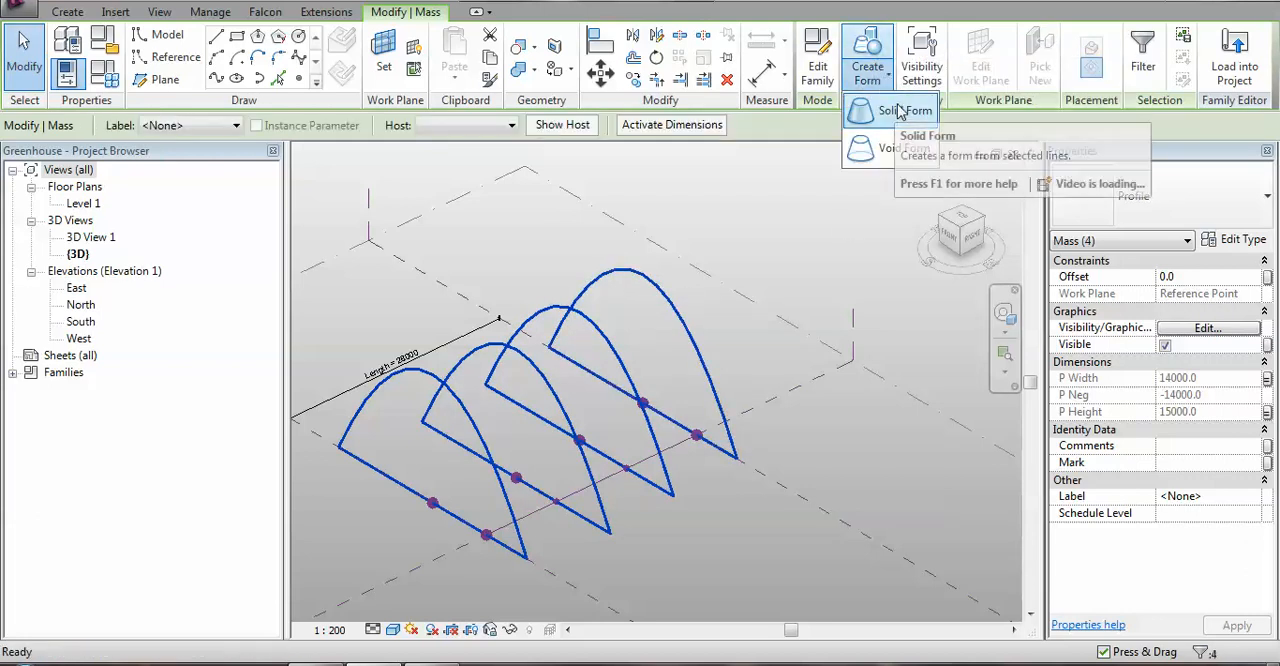
{"action": "left_click", "coordinate": [897, 114]}
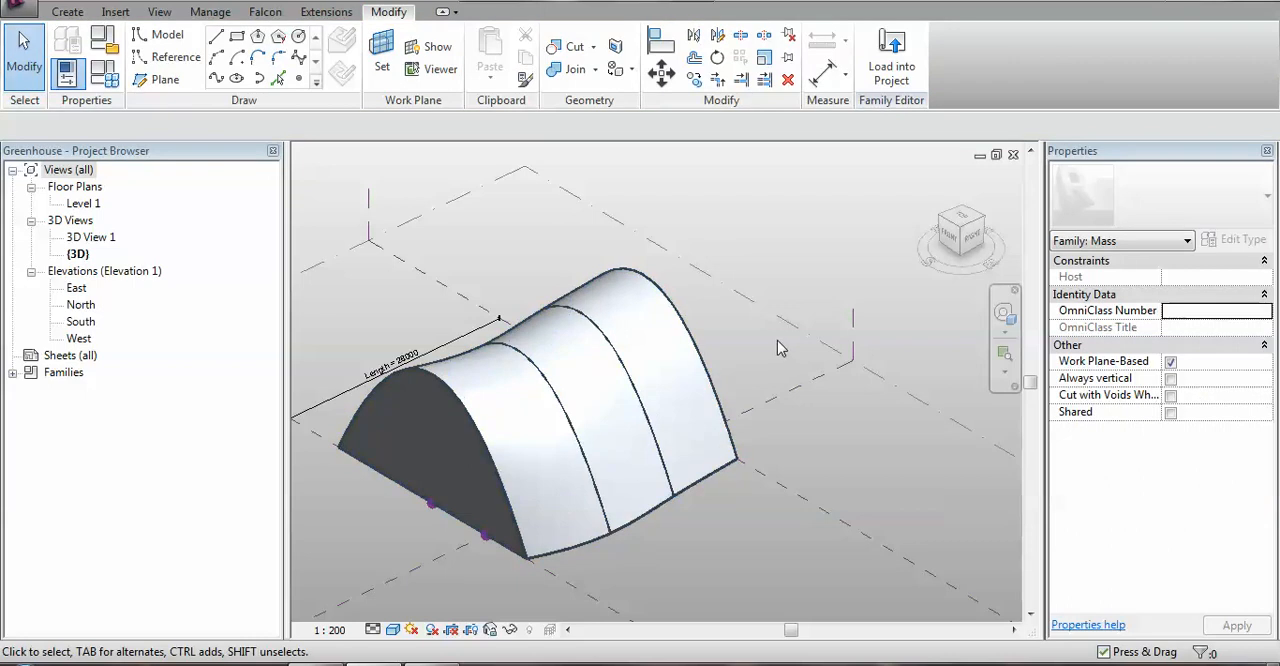
Set the family's Length parameter to 25 m and apply it to the mass.
{"action": "middle_click_drag", "start_coordinate": [770, 350], "coordinate": [831, 325], "text": "shift"}
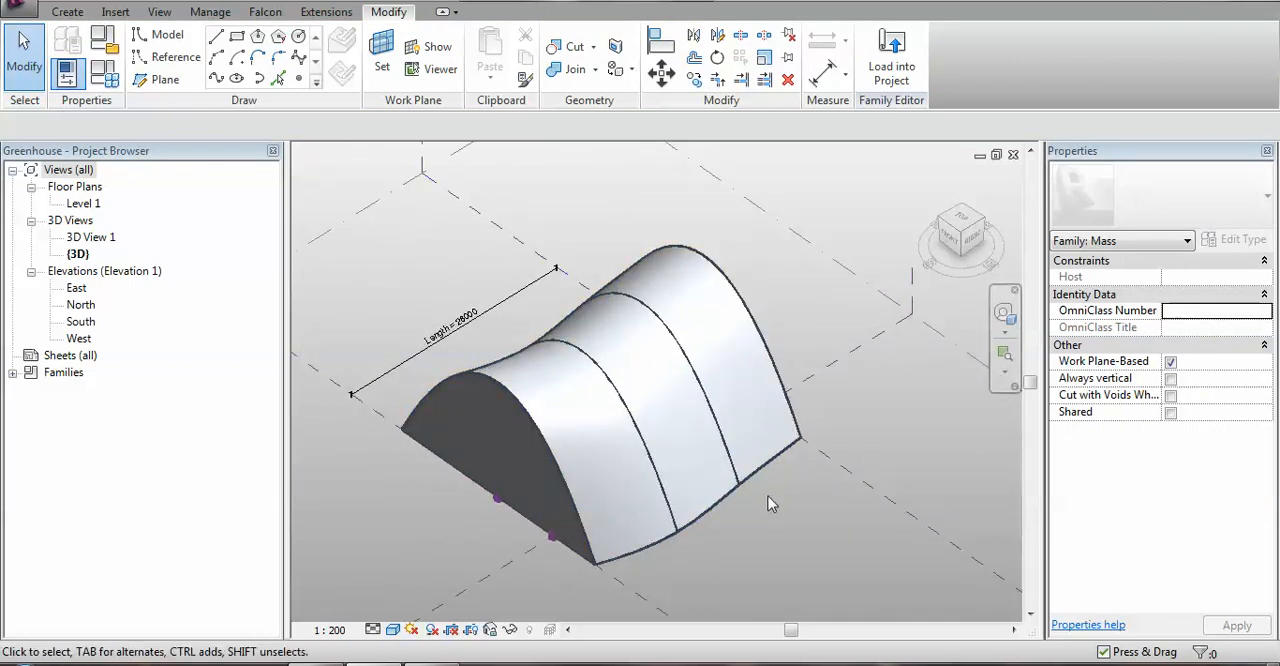
{"action": "middle_click_drag", "start_coordinate": [777, 502], "coordinate": [776, 484], "text": "shift"}
{"action": "left_click", "coordinate": [104, 73]}
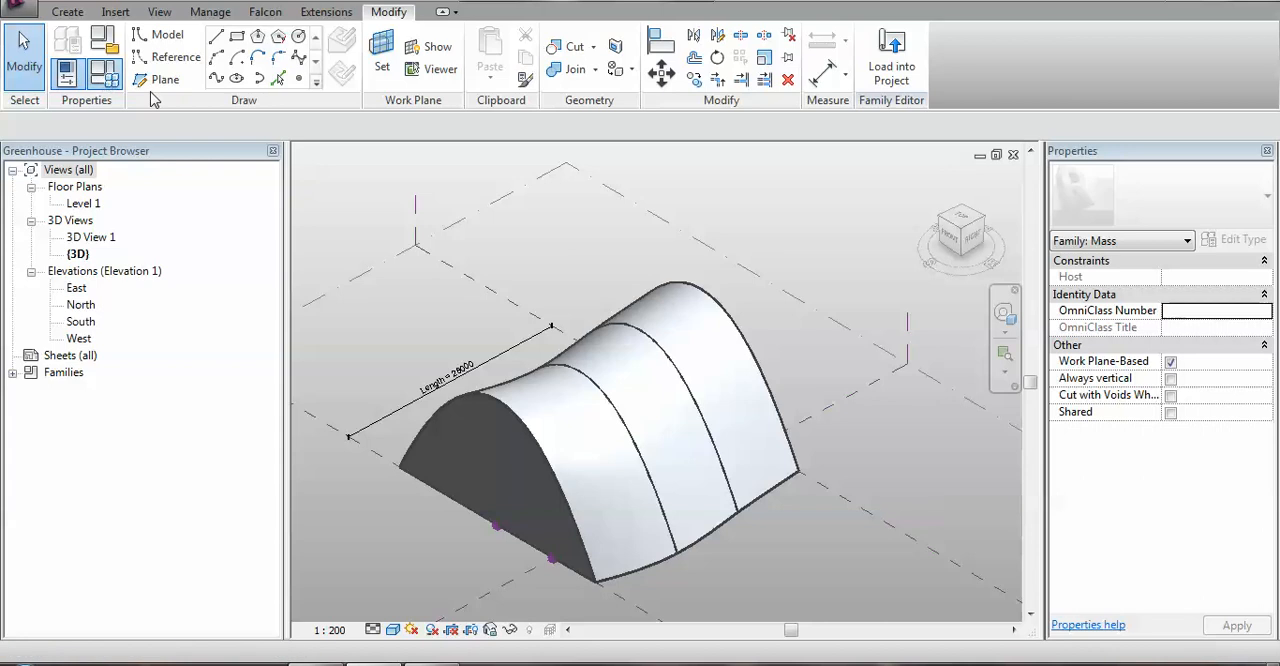
{"action": "left_click", "coordinate": [989, 152]}
{"action": "type", "text": "25"}
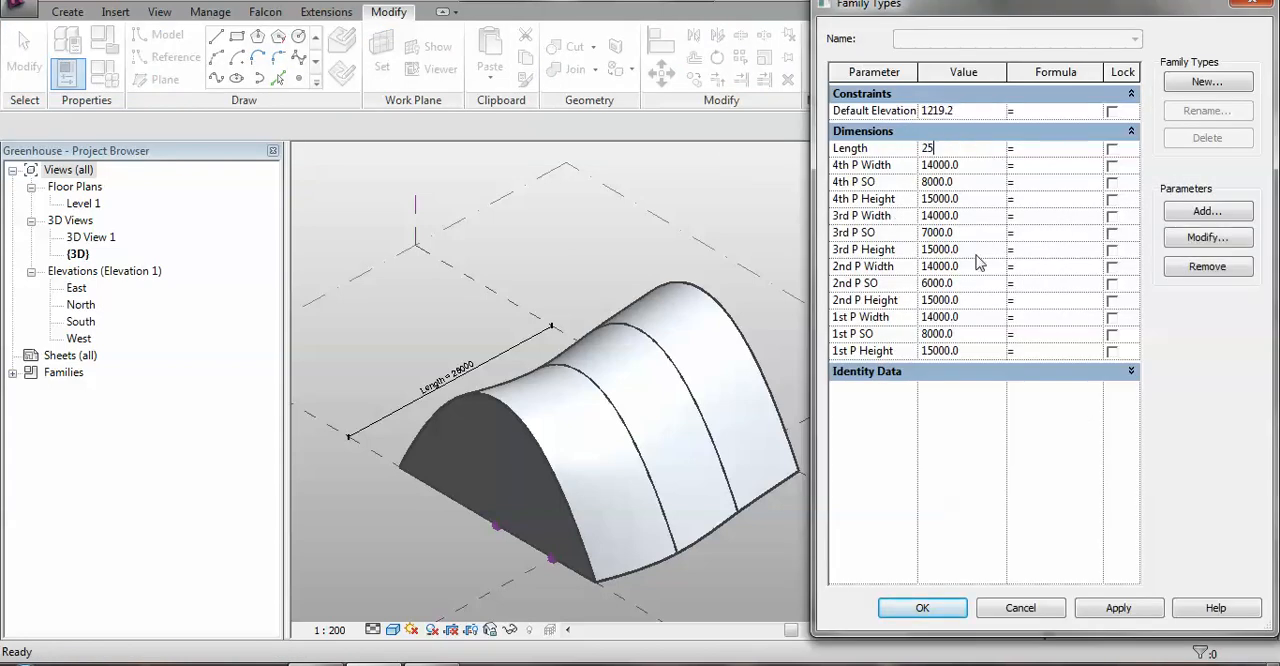
{"action": "type", "text": "m"}
{"action": "left_click", "coordinate": [1100, 610]}
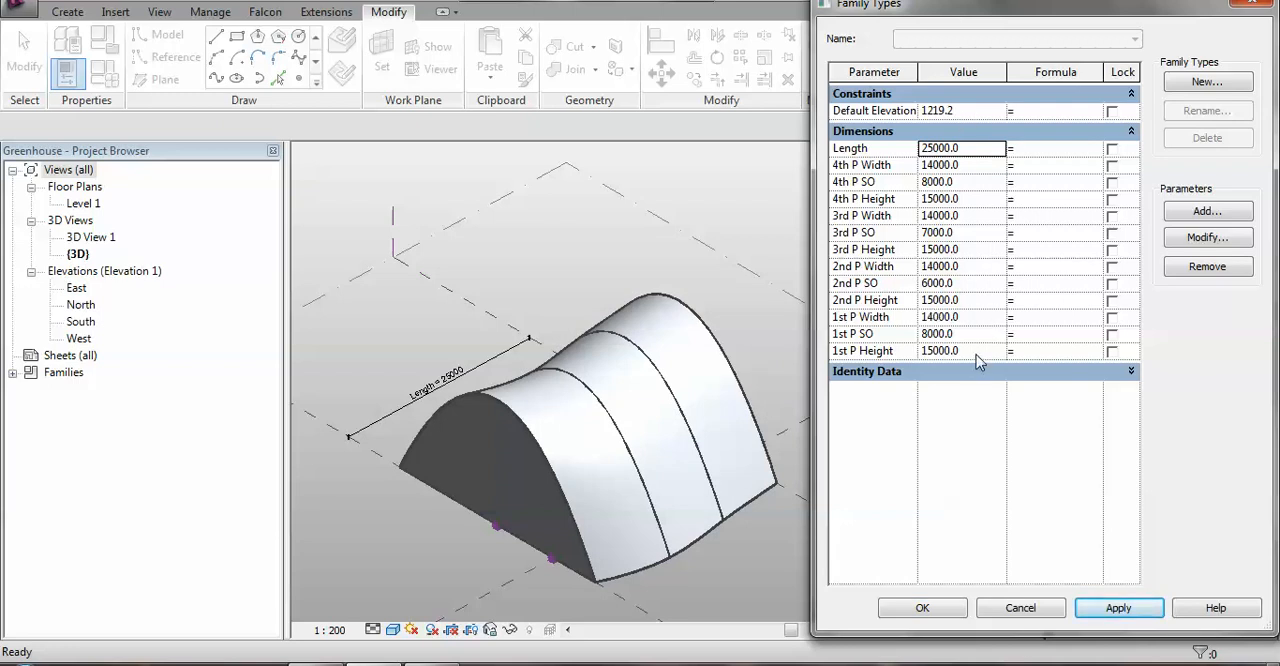
Set both 1st P Height and 1st P Width to 8000 and apply the values.
{"action": "left_click", "coordinate": [975, 352]}
{"action": "type", "text": "8m"}
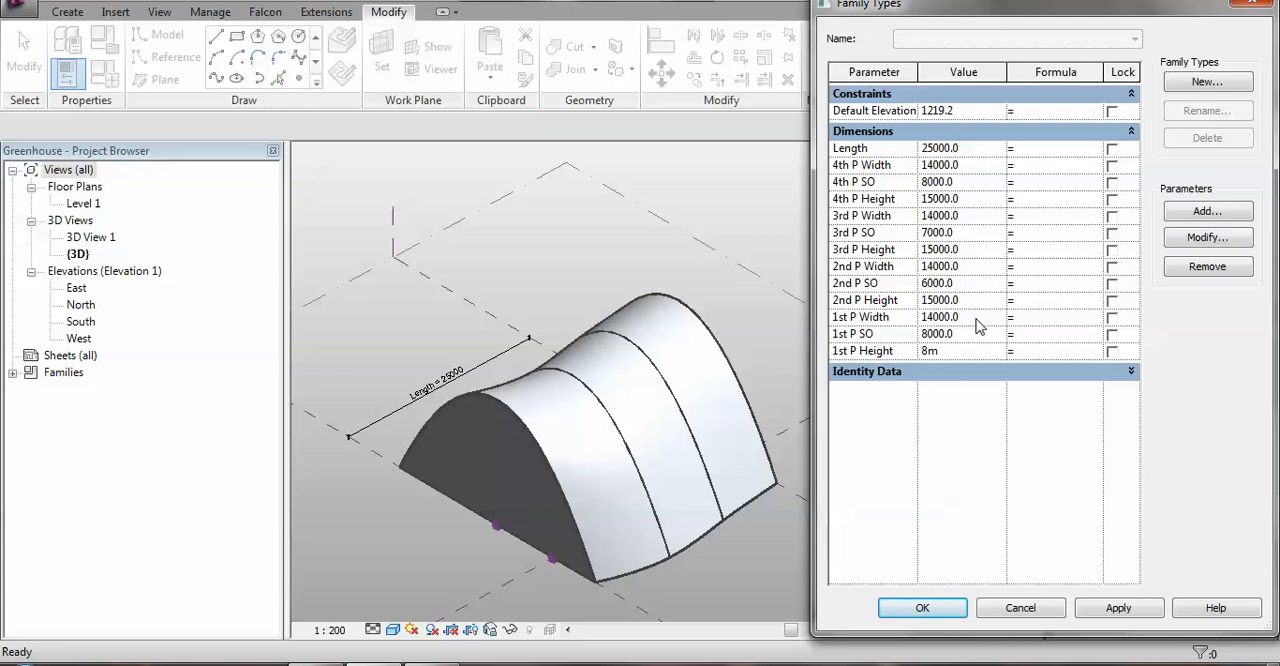
{"action": "left_click", "coordinate": [977, 319]}
{"action": "type", "text": "8"}
{"action": "left_click", "coordinate": [1120, 606]}
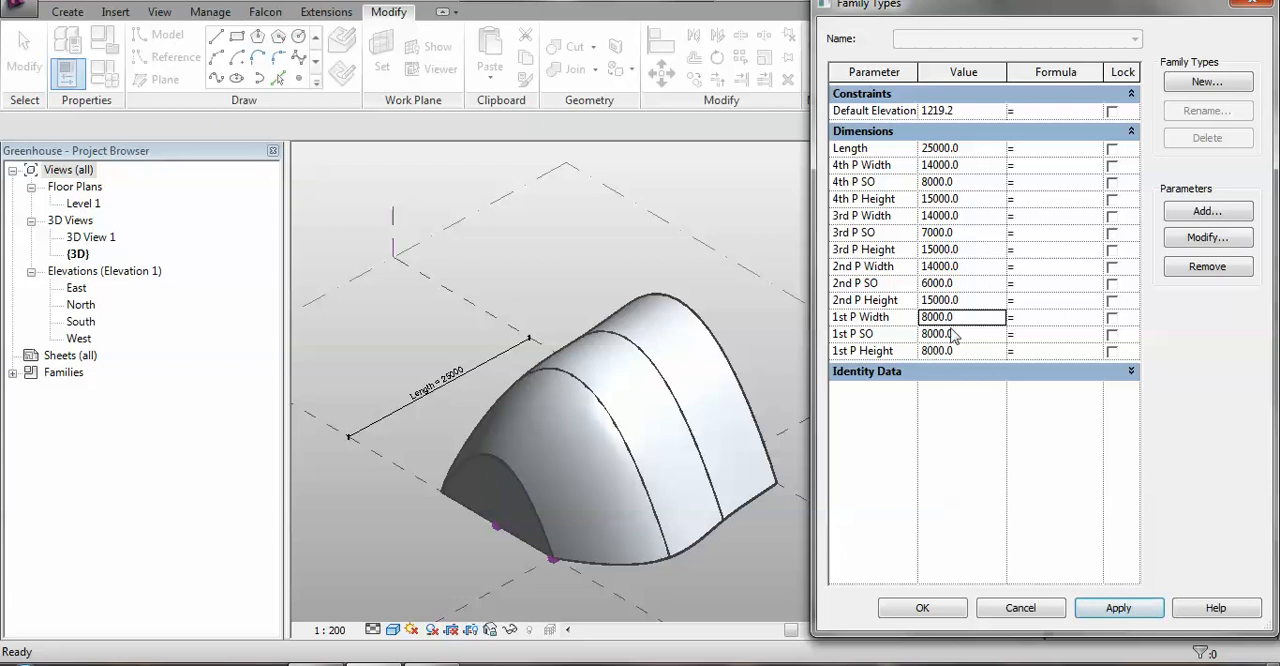
Set 1st P Height to 10 m, 1st P Width to 10 and 1st P SO to 0, and apply the values.
{"action": "left_click", "coordinate": [970, 352]}
{"action": "type", "text": "10m"}
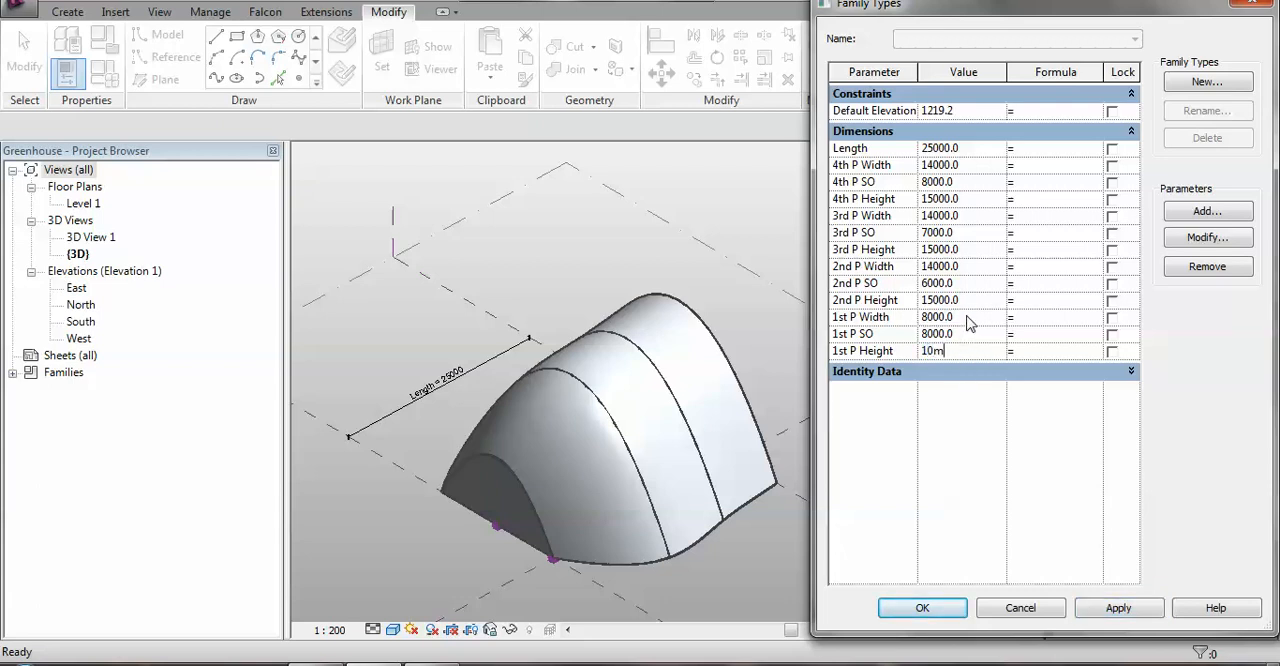
{"action": "left_click", "coordinate": [970, 318]}
{"action": "type", "text": "10"}
{"action": "left_click", "coordinate": [970, 334]}
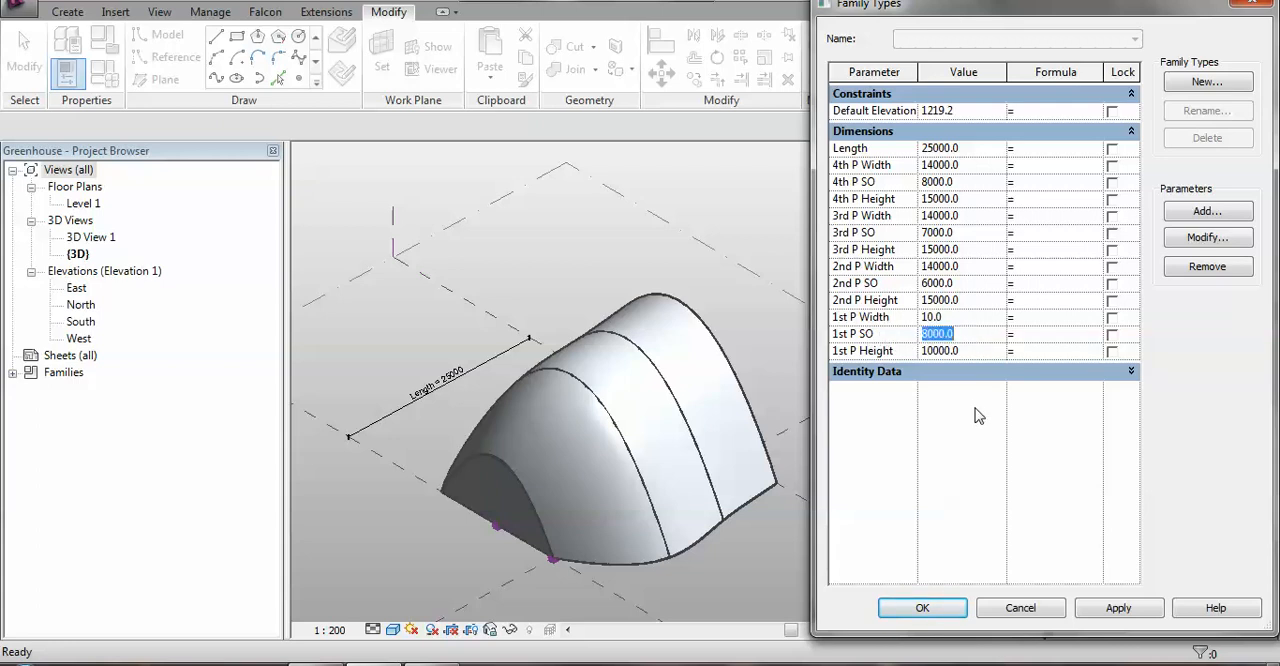
{"action": "type", "text": "10"}
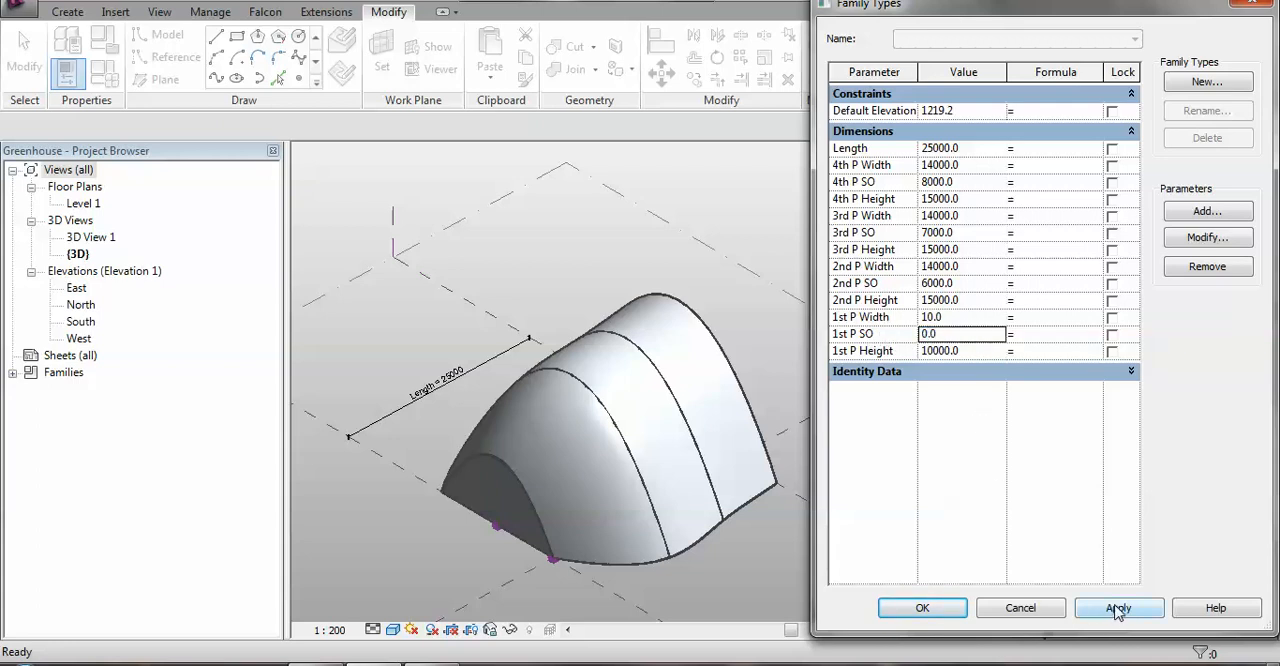
{"action": "left_click", "coordinate": [1112, 607]}
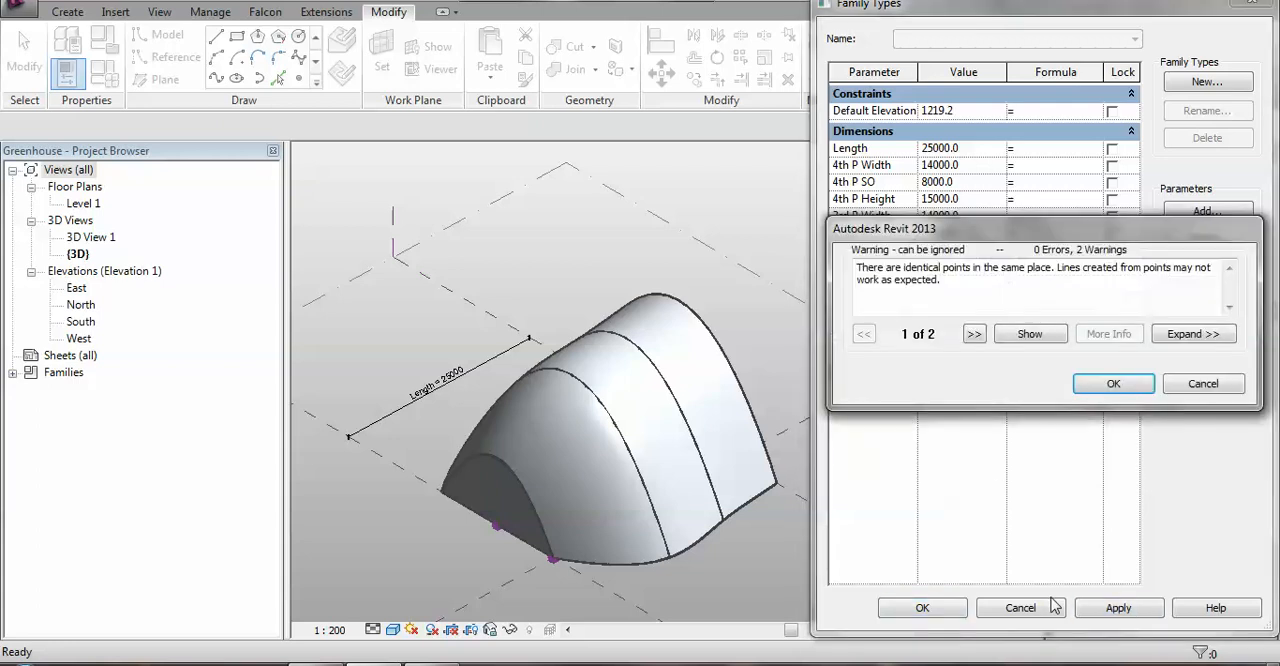
{"action": "left_click", "coordinate": [1110, 388]}
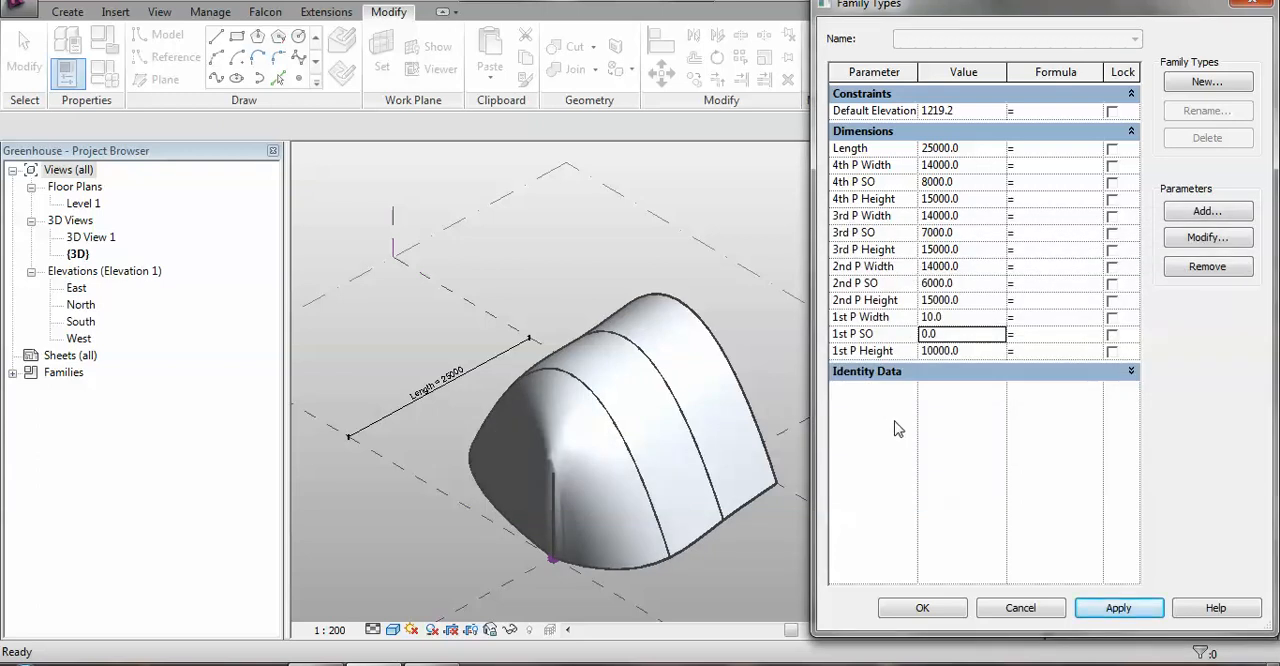
Correct 1st P Width to 10 m and apply it.
{"action": "left_click", "coordinate": [948, 318]}
{"action": "type", "text": "10m"}
{"action": "left_click", "coordinate": [1120, 609]}
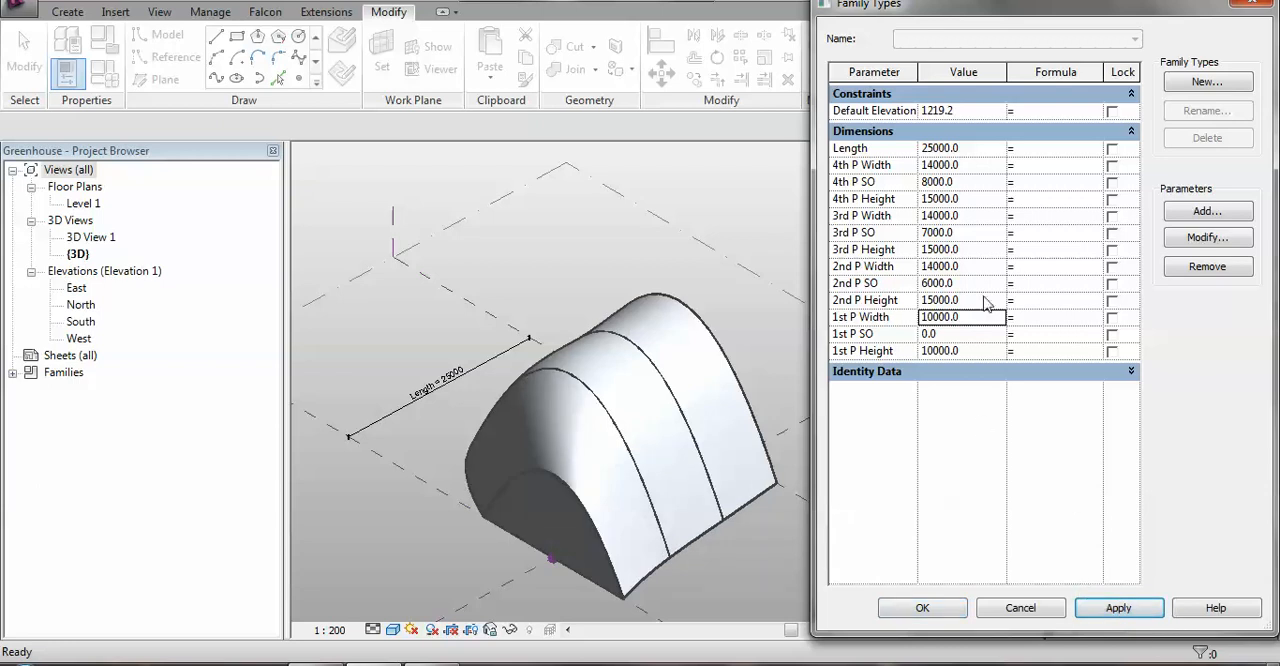
Set 2nd P Height and 2nd P Width to 12 m and 2nd P SO to 0, and apply the values.
{"action": "left_click", "coordinate": [983, 303]}
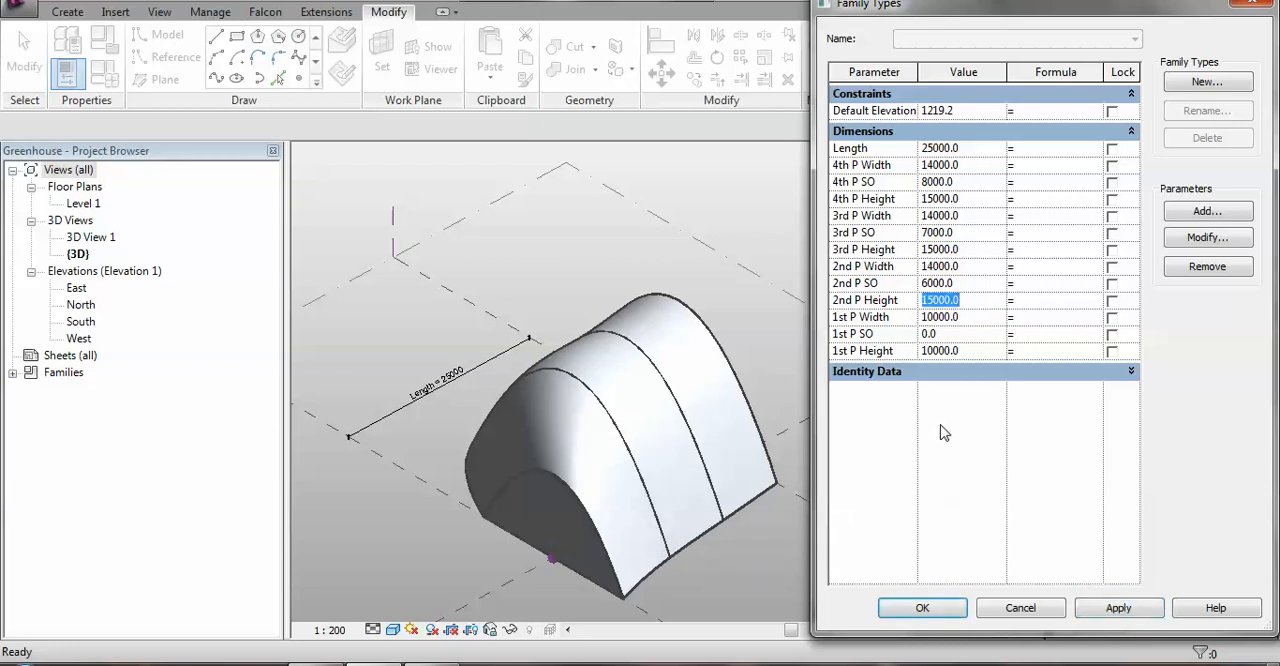
{"action": "type", "text": "12m"}
{"action": "left_click", "coordinate": [980, 286]}
{"action": "type", "text": "0"}
{"action": "left_click", "coordinate": [980, 268]}
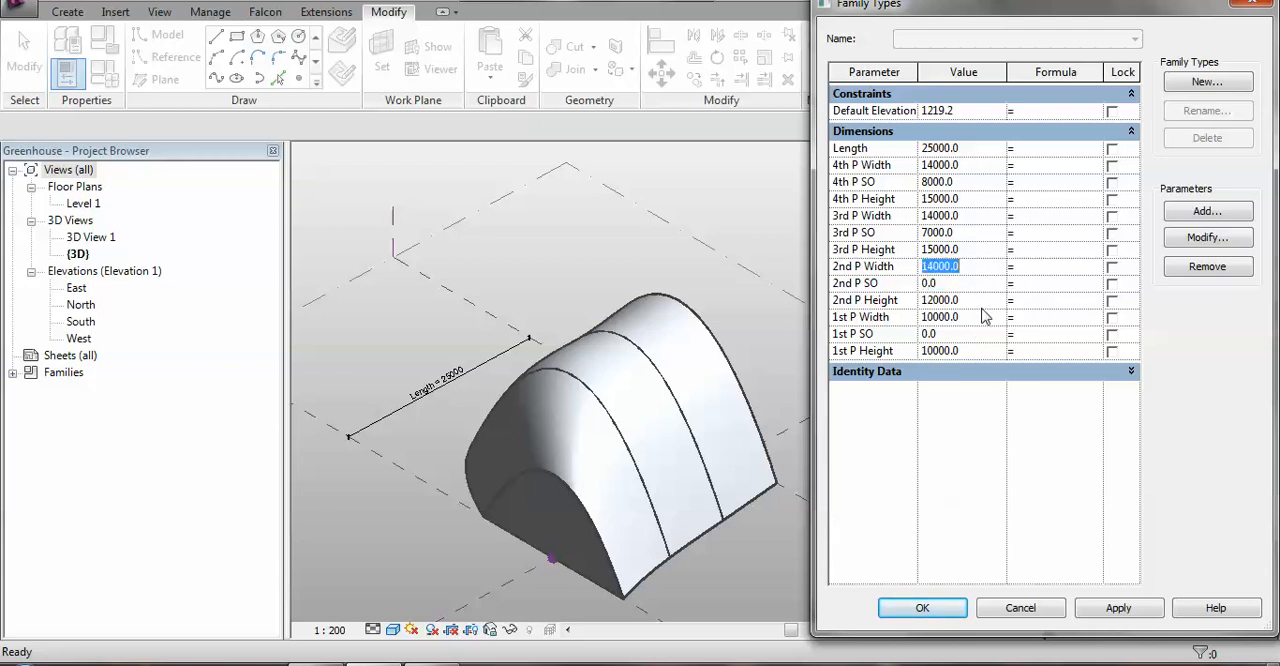
{"action": "type", "text": "12m"}
{"action": "left_click", "coordinate": [1110, 610]}
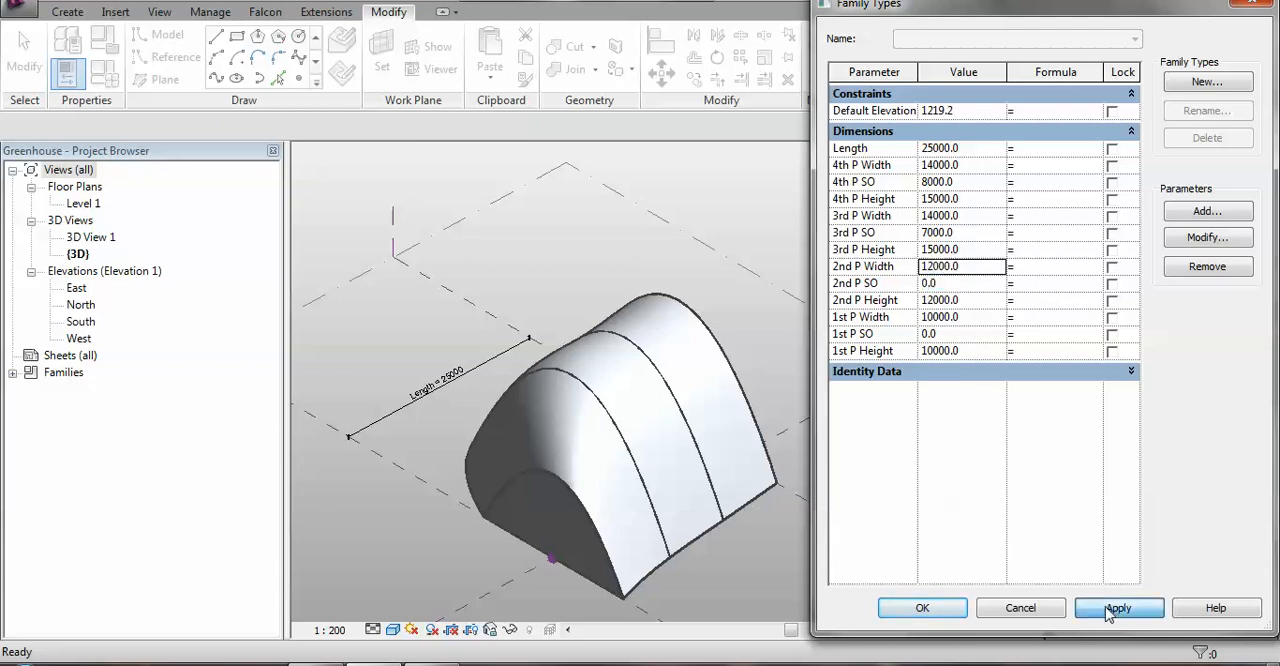
{"action": "left_click", "coordinate": [1113, 384]}
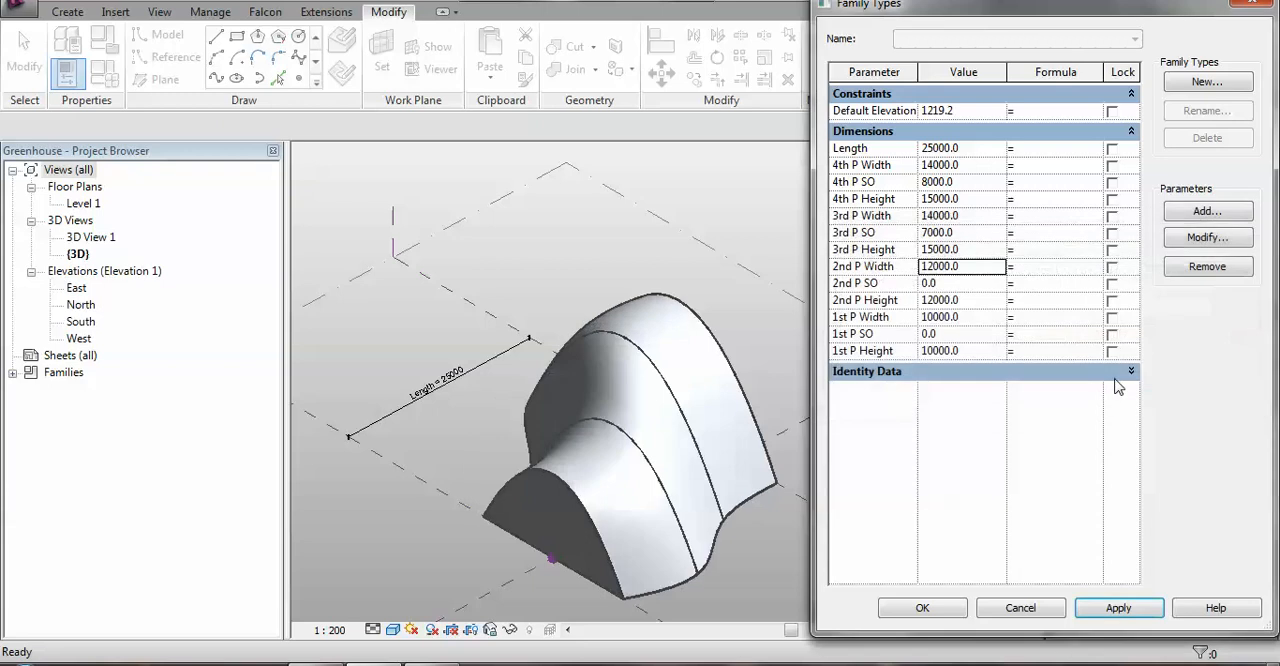
Enlarge the second arch with 2nd P Height at 14 m and 2nd P Width at 15 m, and apply the values.
{"action": "left_click", "coordinate": [975, 252]}
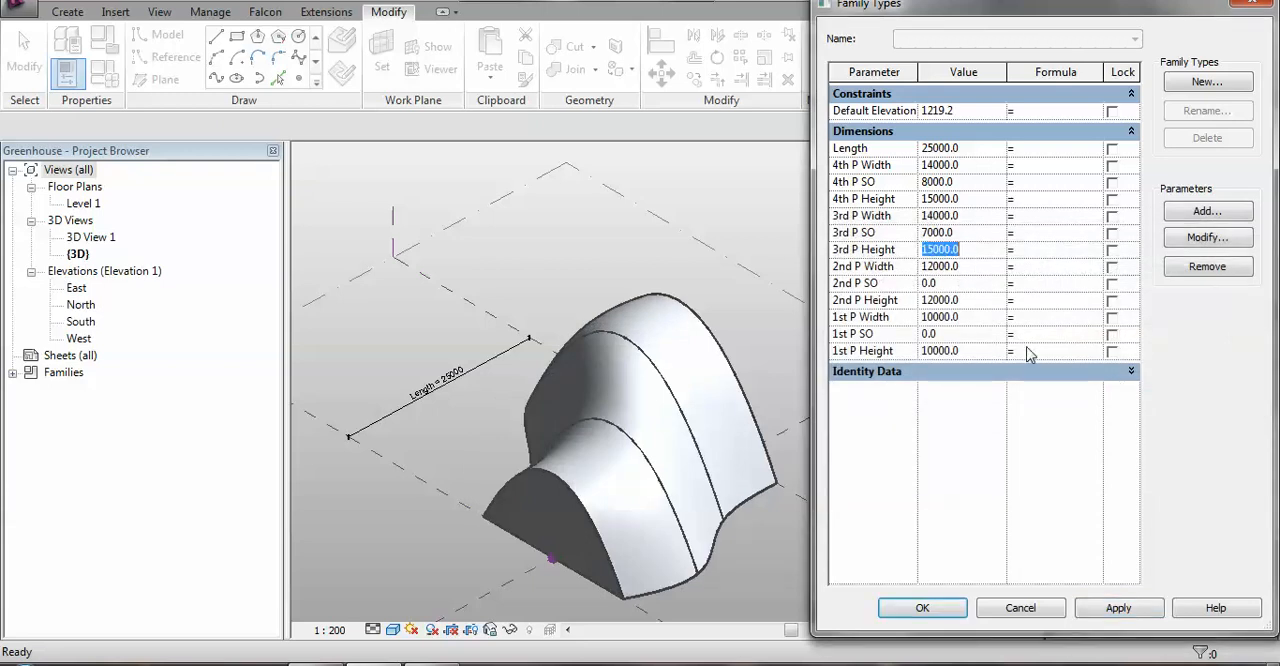
{"action": "left_click", "coordinate": [979, 301]}
{"action": "type", "text": "14m"}
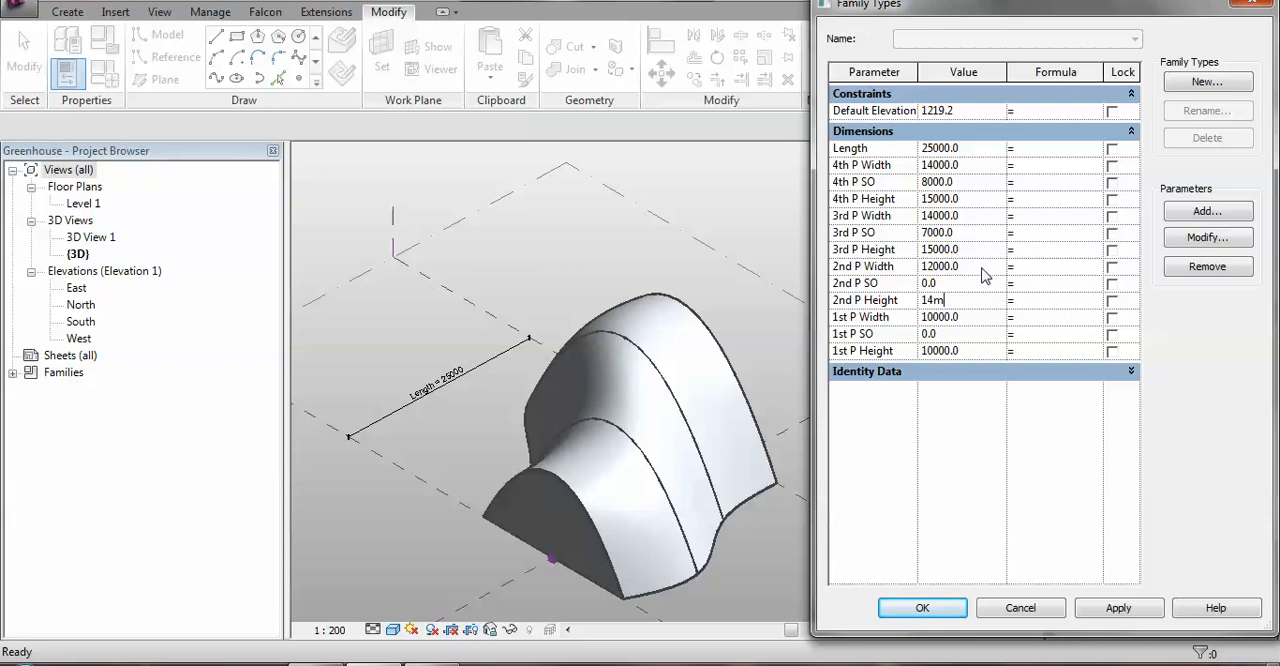
{"action": "left_click", "coordinate": [982, 268]}
{"action": "type", "text": "15m"}
{"action": "left_click", "coordinate": [1120, 608]}
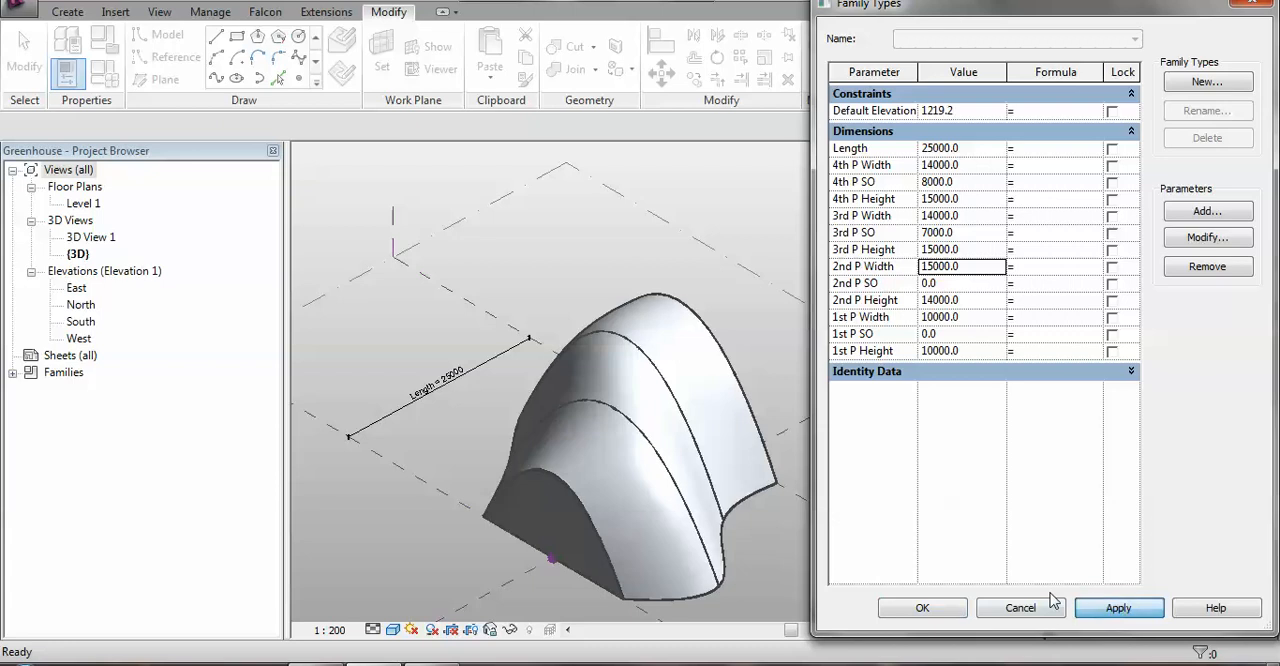
Set 3rd P Height and 3rd P Width to 12 m and 3rd P SO to 0, and apply the values.
{"action": "left_click", "coordinate": [980, 251]}
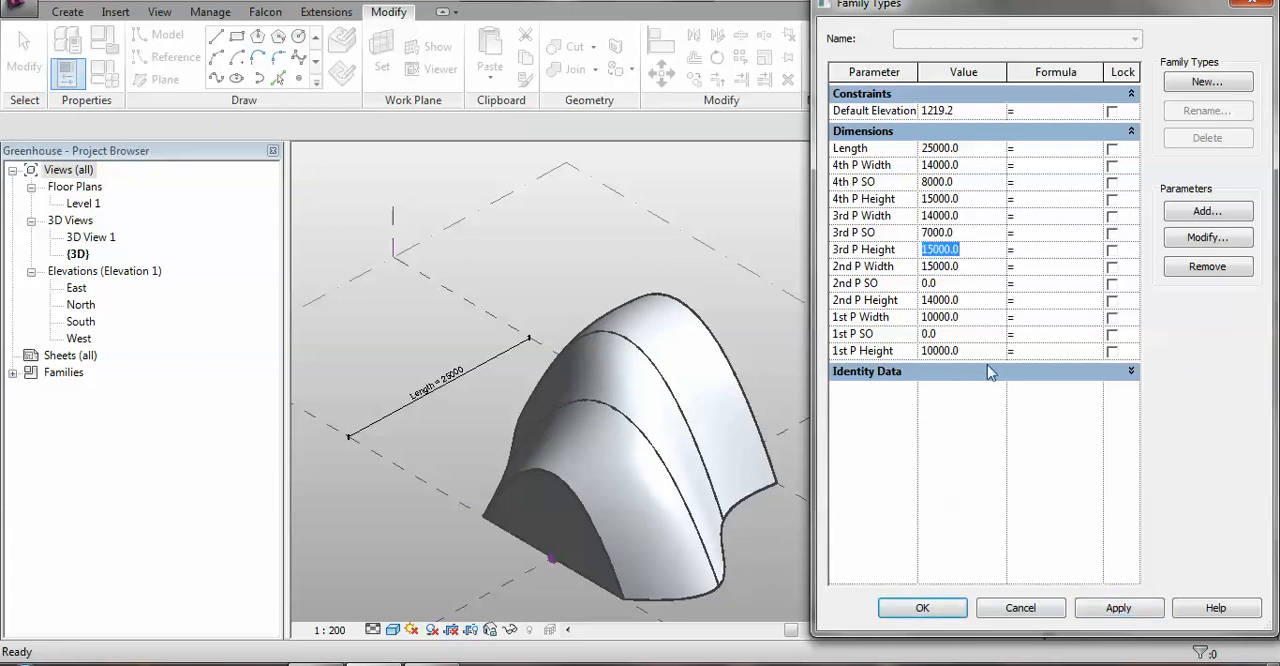
{"action": "type", "text": "12m"}
{"action": "left_click", "coordinate": [968, 234]}
{"action": "type", "text": "0"}
{"action": "left_click", "coordinate": [978, 216]}
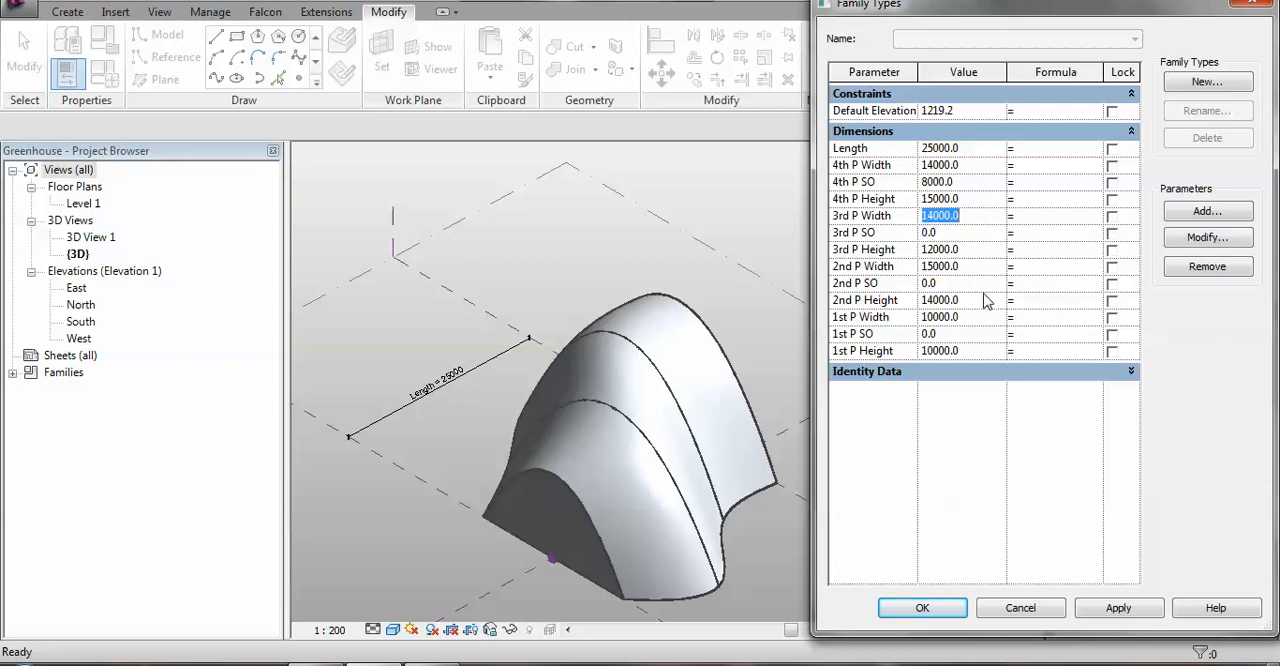
{"action": "type", "text": "12m"}
{"action": "left_click", "coordinate": [1124, 609]}
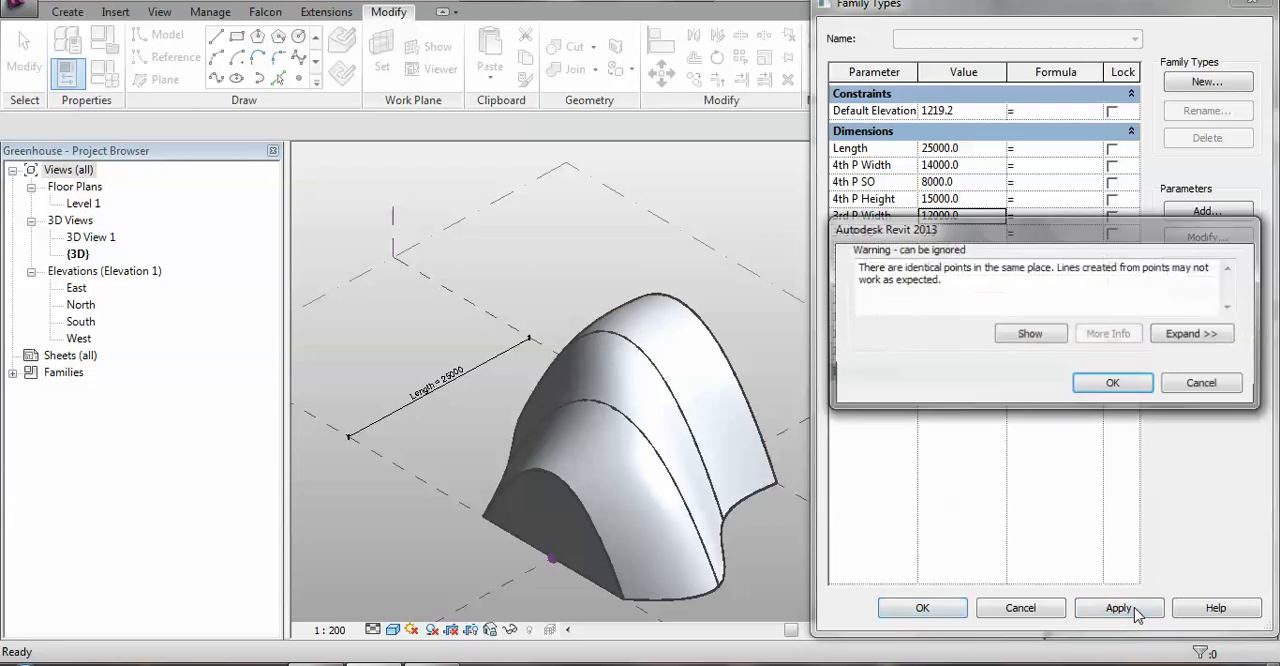
{"action": "left_click", "coordinate": [1115, 388]}
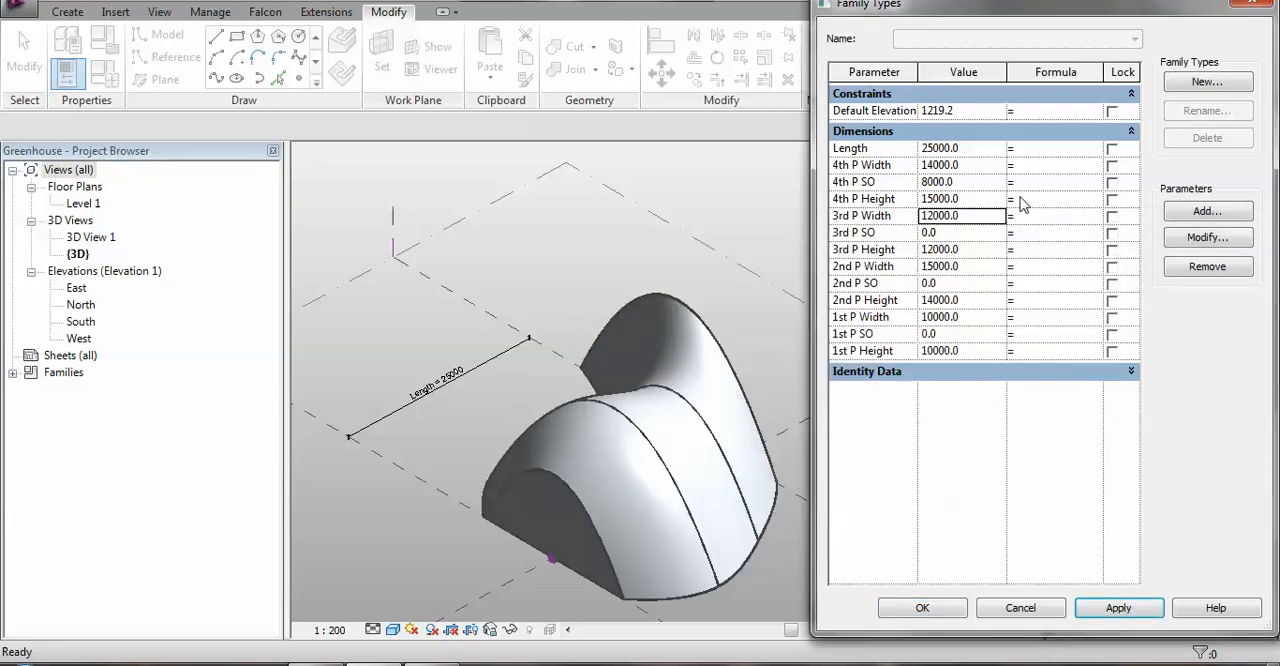
Set 4th P Height to 9 m, 4th P SO to 0 and 4th P Width to 10 m, and apply the values.
{"action": "left_click", "coordinate": [973, 199]}
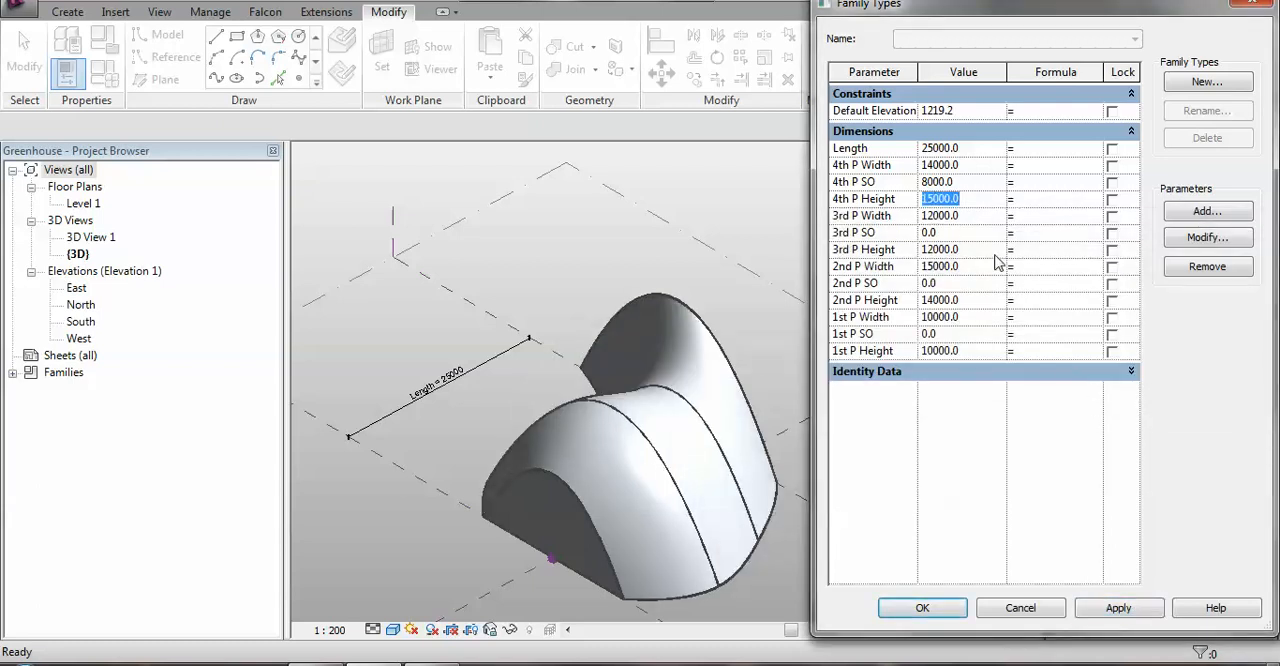
{"action": "type", "text": "9"}
{"action": "left_click", "coordinate": [960, 182]}
{"action": "type", "text": "0"}
{"action": "left_click", "coordinate": [988, 168]}
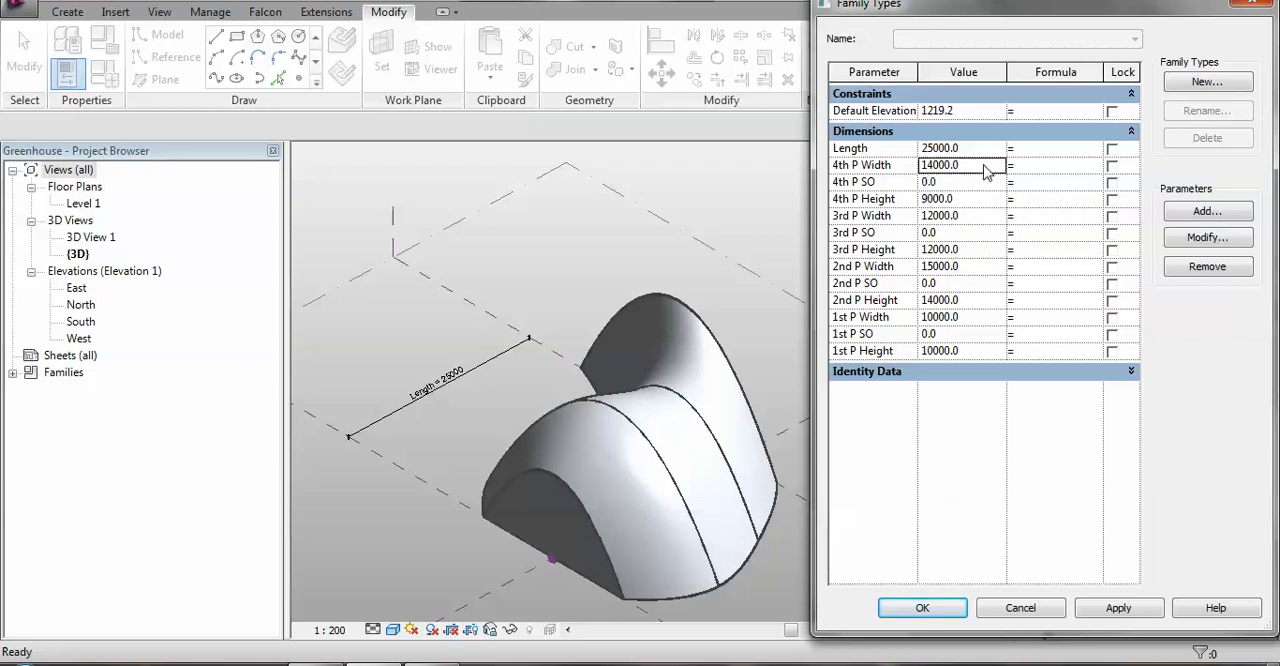
{"action": "type", "text": "10m"}
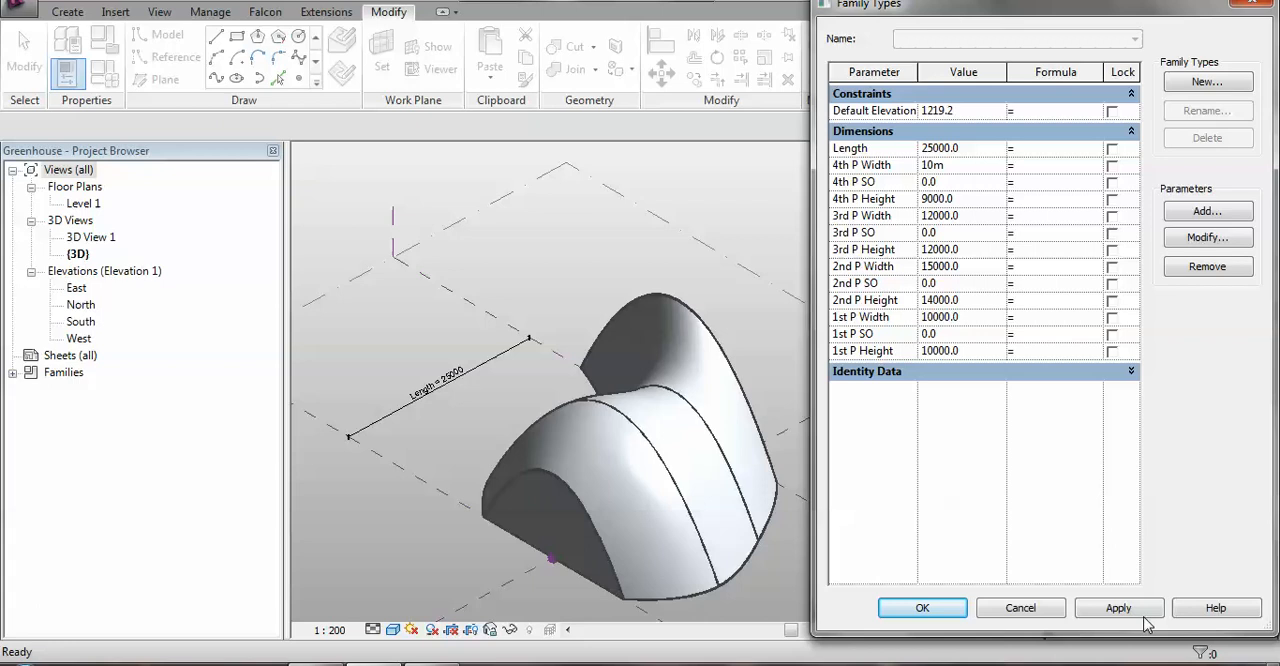
{"action": "left_click", "coordinate": [1110, 610]}
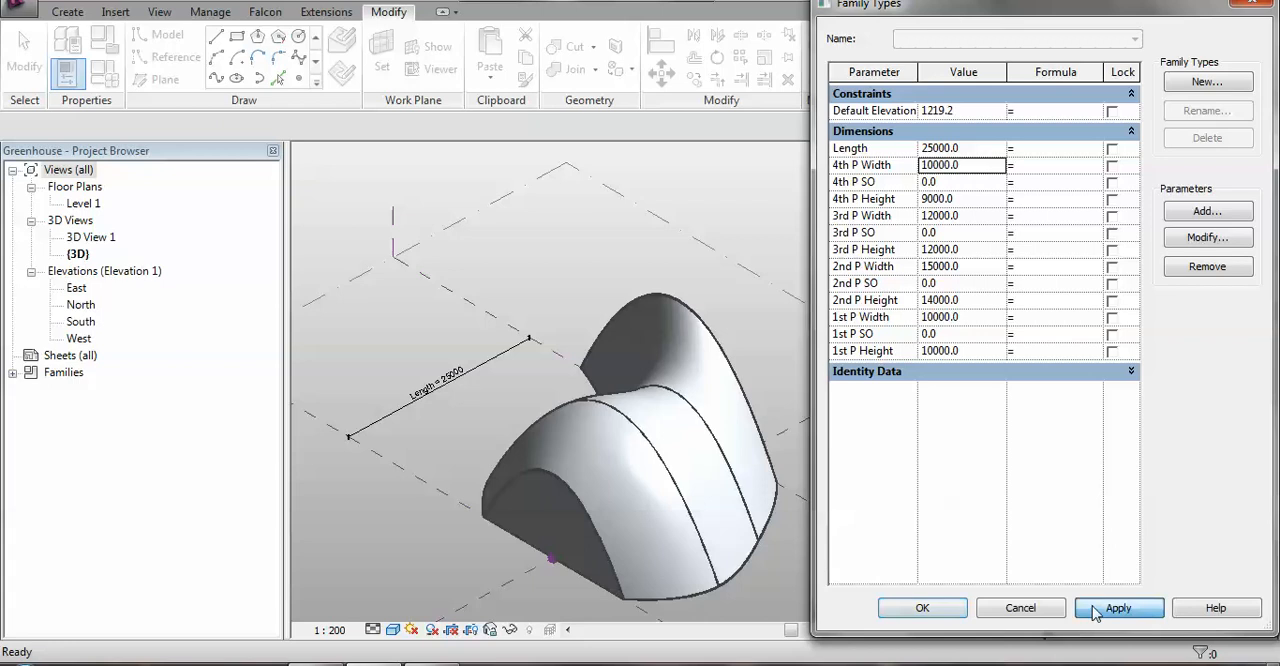
{"action": "key", "text": "Return"}
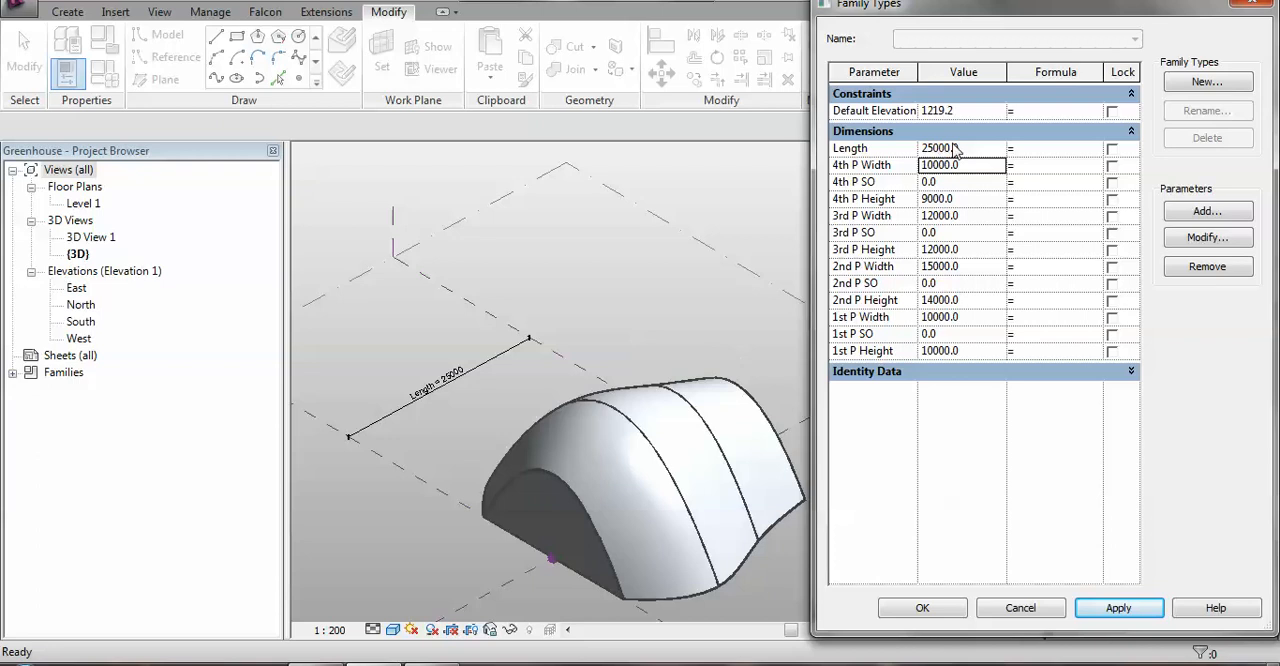
Set 4th P Width to 12 m and 4th P Height to 13 m, apply the values and close the family types.
{"action": "left_click", "coordinate": [966, 167]}
{"action": "type", "text": "12"}
{"action": "left_click", "coordinate": [980, 201]}
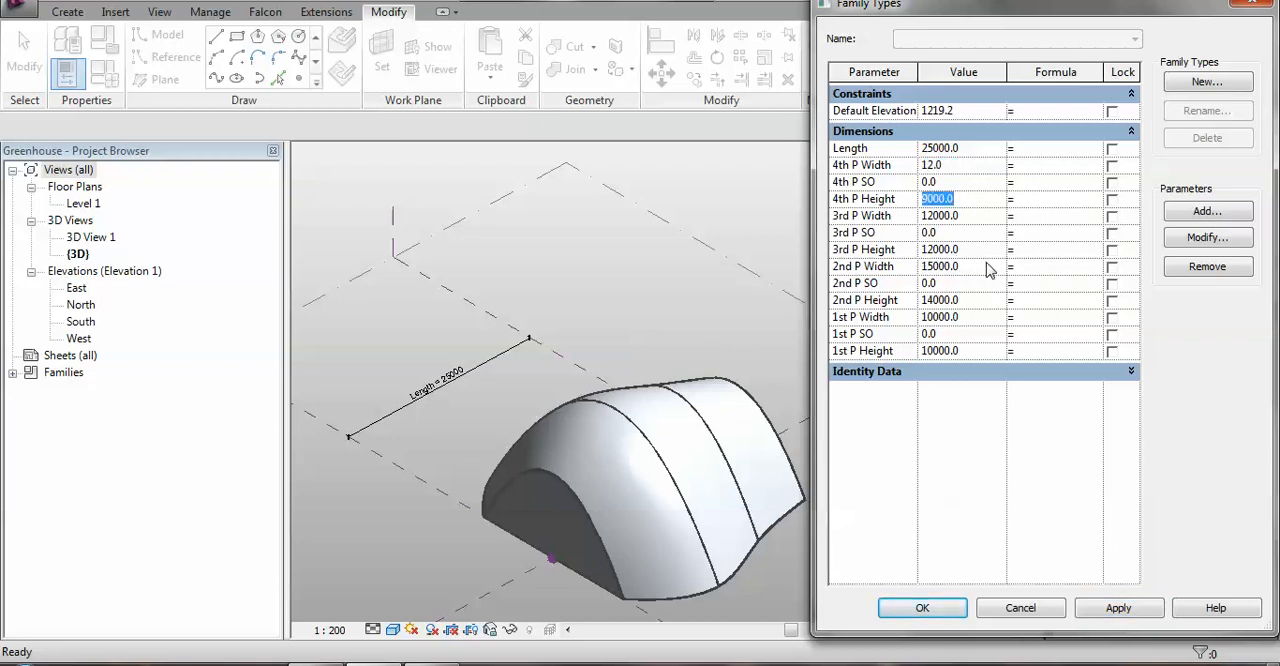
{"action": "left_click", "coordinate": [958, 167]}
{"action": "type", "text": "12m"}
{"action": "left_click", "coordinate": [987, 200]}
{"action": "type", "text": "13m"}
{"action": "left_click", "coordinate": [1112, 610]}
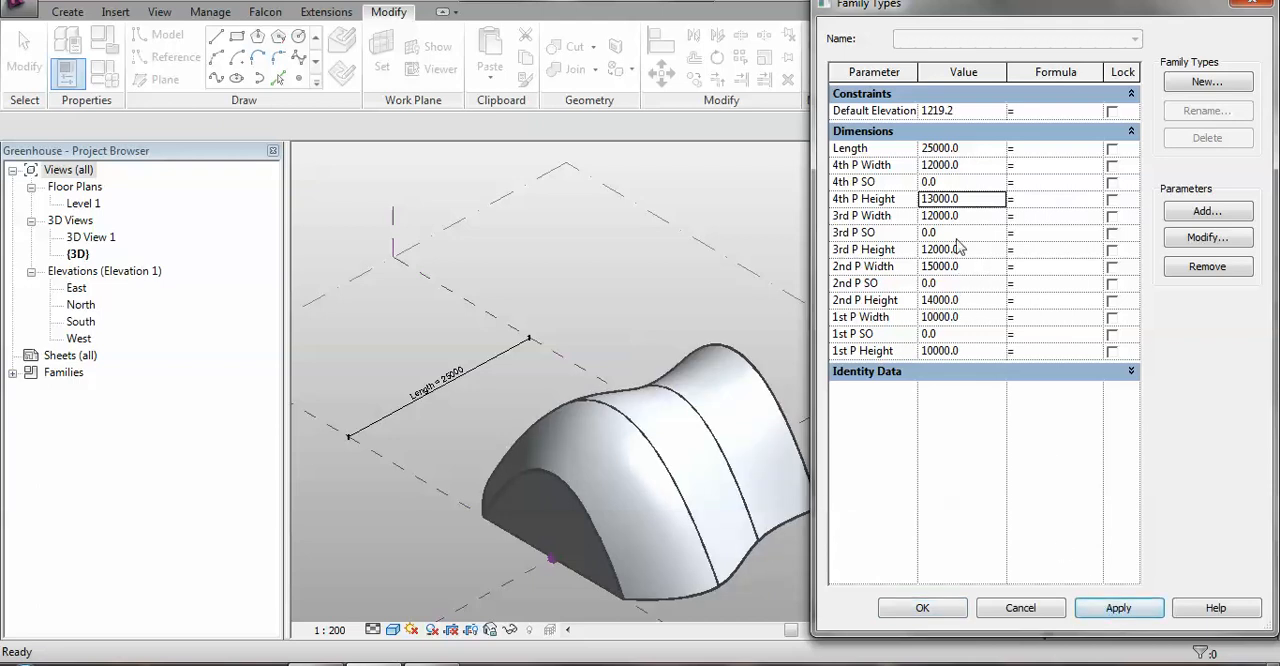
{"action": "left_click", "coordinate": [940, 617]}
Load the greenhouse mass family into Project2 and place one instance of it on Level 1.
{"action": "middle_click_drag", "start_coordinate": [909, 486], "coordinate": [789, 446]}
{"action": "scroll", "coordinate": [676, 480], "scroll_direction": "up", "scroll_amount": 2}
{"action": "mouse_move", "coordinate": [811, 500]}
{"action": "middle_mouse_down", "text": "shift"}
{"action": "mouse_move", "coordinate": [820, 526]}
{"action": "mouse_move", "coordinate": [815, 509]}
{"action": "middle_mouse_up", "text": "shift"}
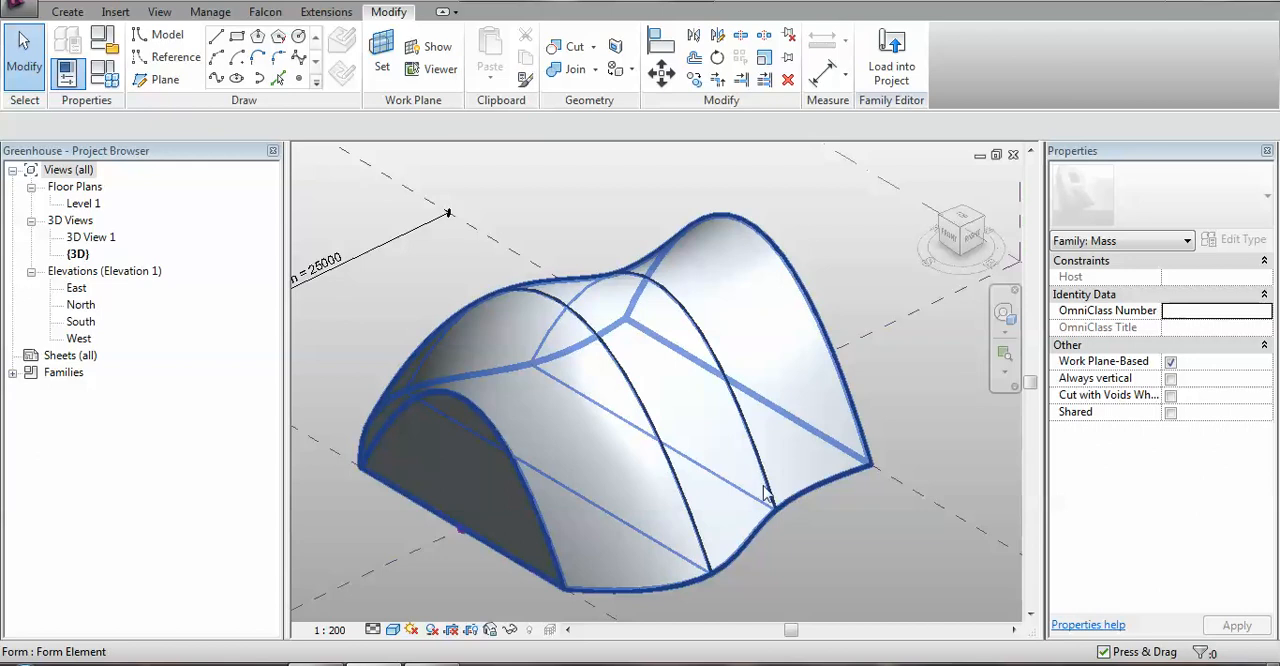
{"action": "middle_click_drag", "start_coordinate": [577, 431], "coordinate": [651, 426]}
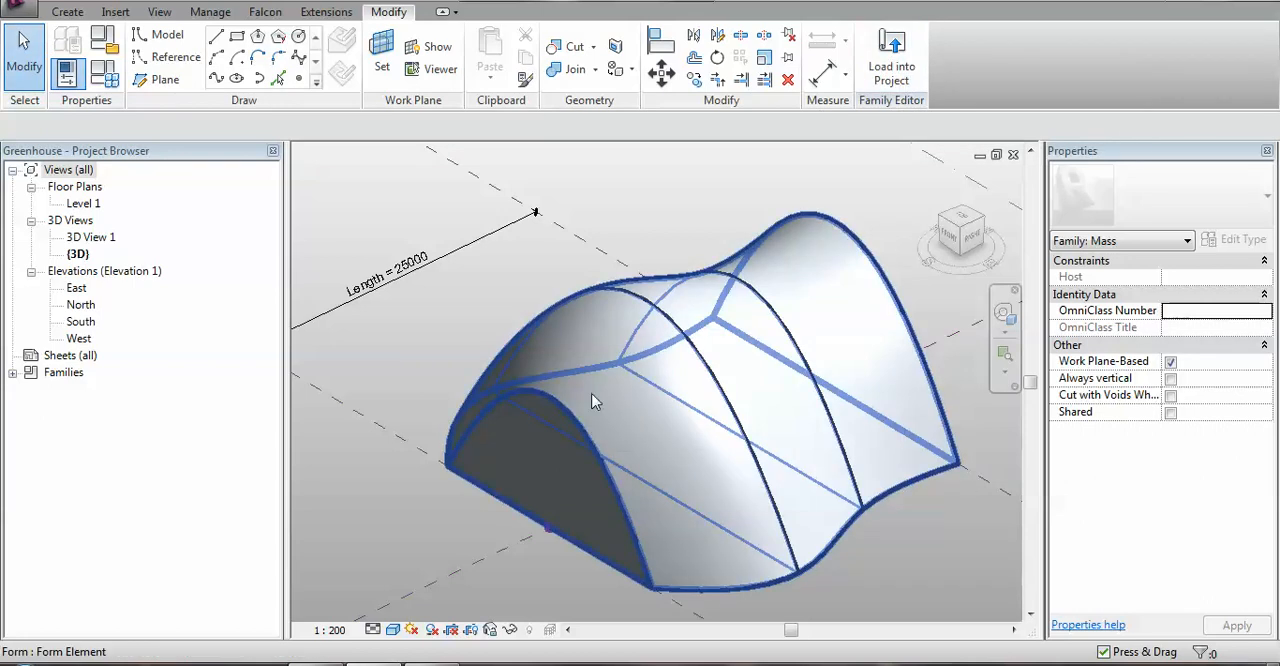
{"action": "left_click", "coordinate": [906, 58]}
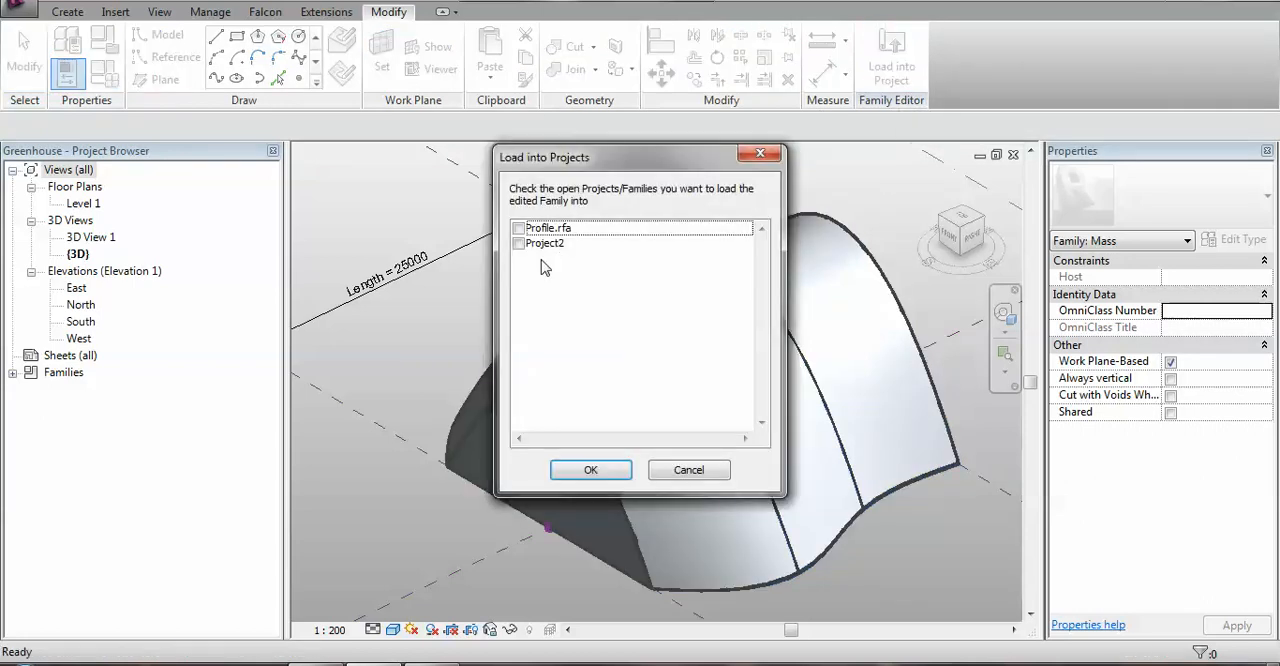
{"action": "left_click", "coordinate": [518, 244]}
{"action": "left_click", "coordinate": [592, 471]}
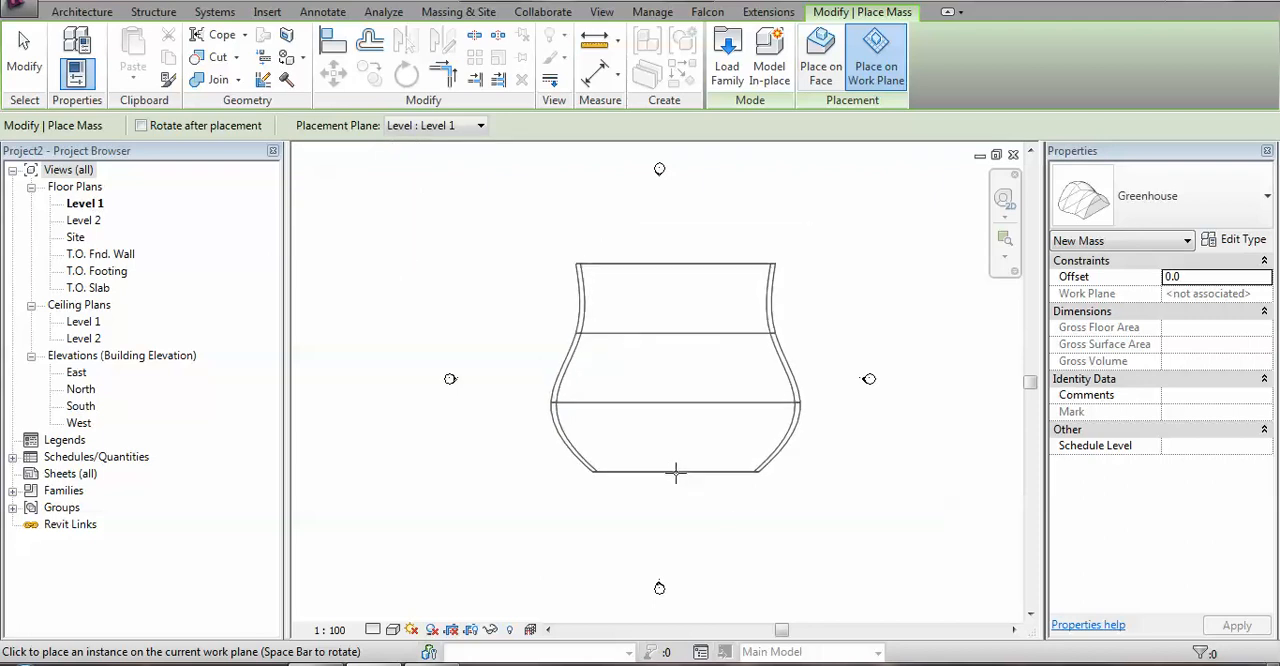
{"action": "left_click", "coordinate": [744, 515]}
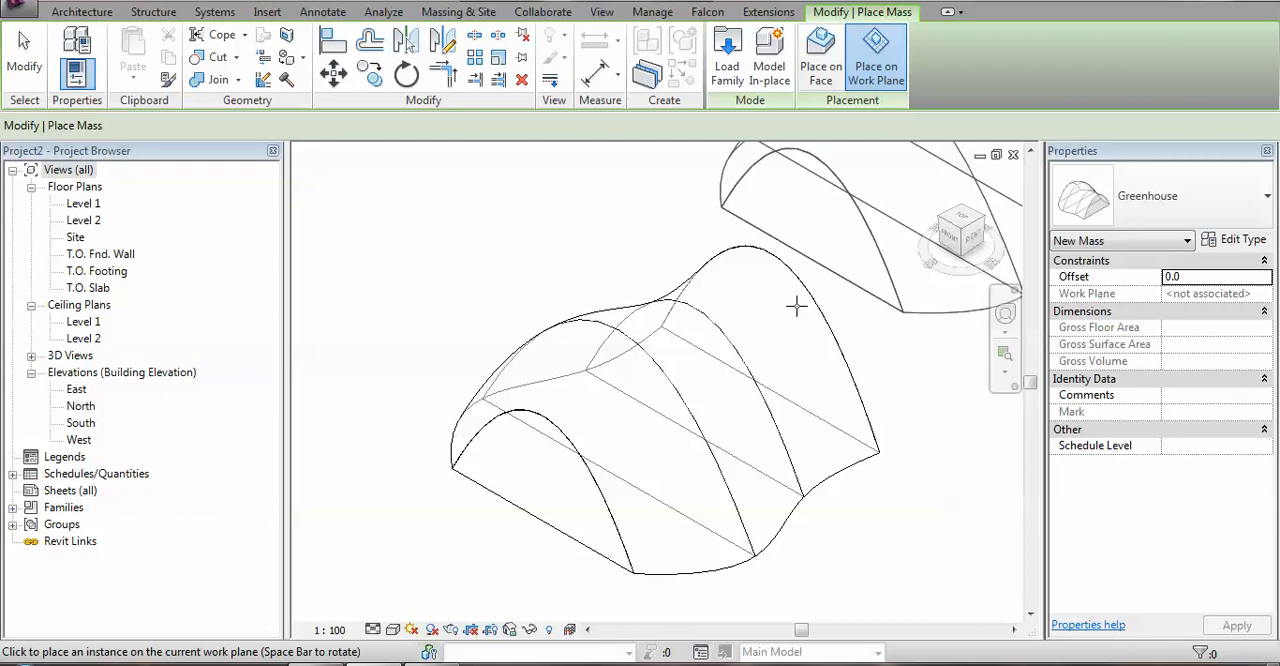
{"action": "key", "text": "Escape"}
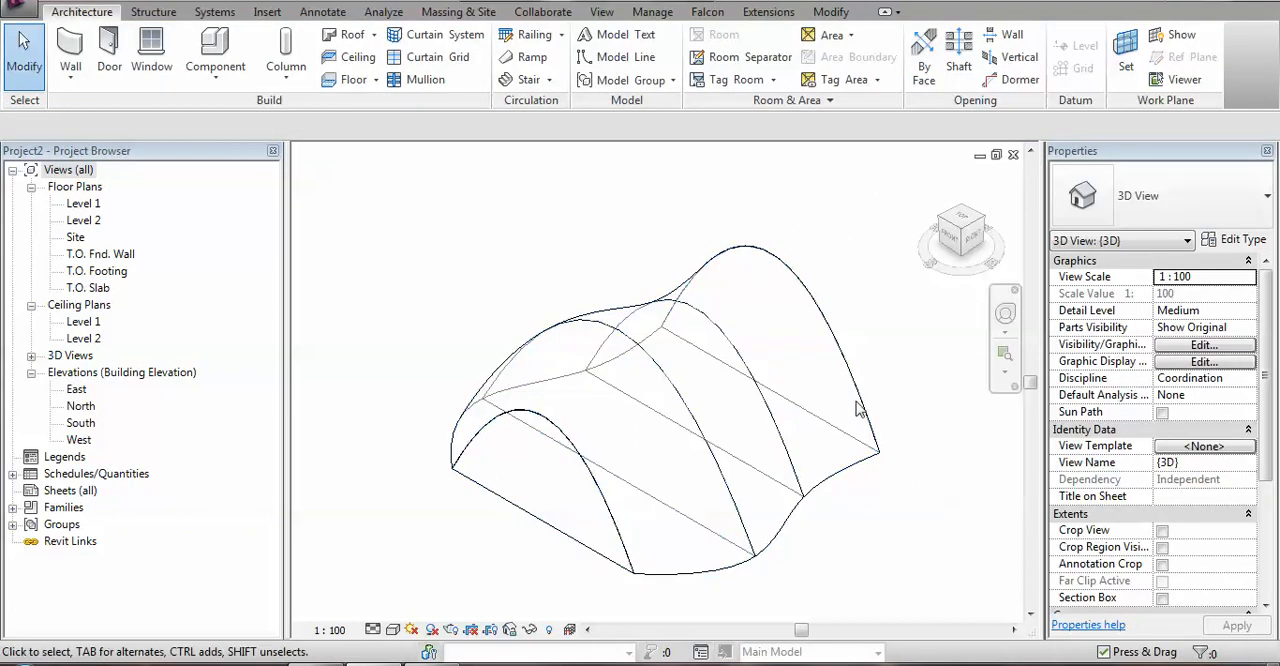
Set the visual style of the project's 3D view to Consistent Colors.
{"action": "left_click", "coordinate": [393, 629]}
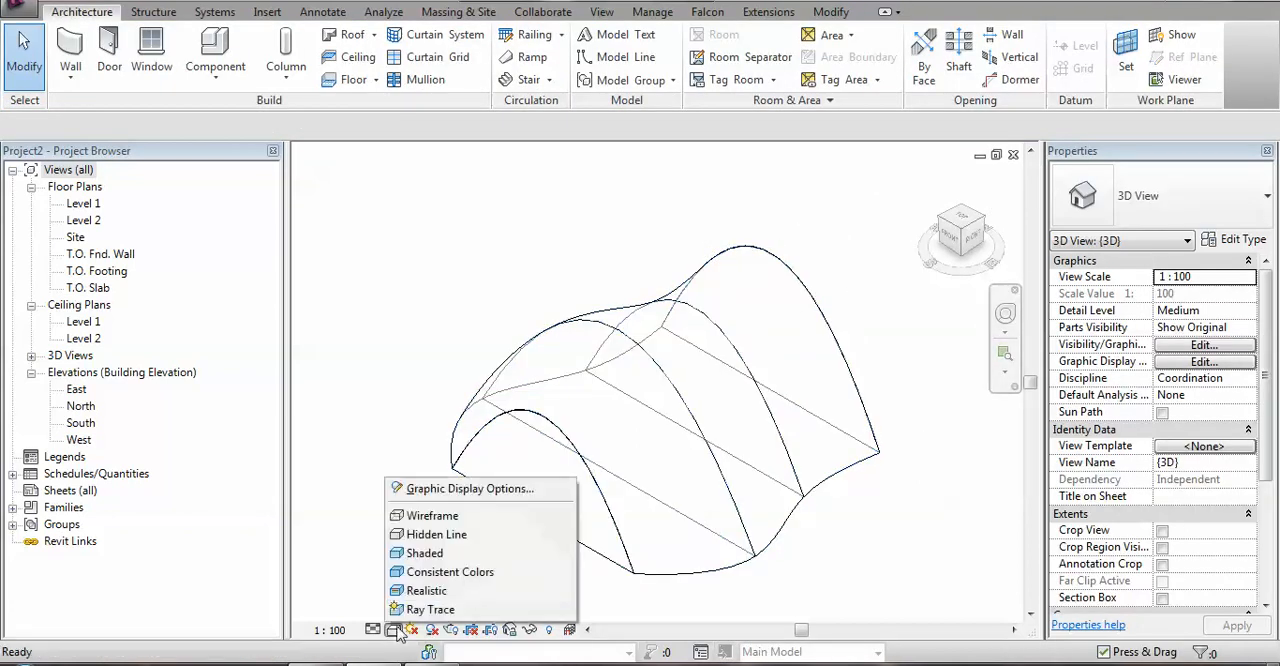
{"action": "left_click", "coordinate": [470, 577]}
{"action": "mouse_move", "coordinate": [889, 527]}
{"action": "middle_mouse_down", "text": "shift"}
{"action": "mouse_move", "coordinate": [871, 511]}
{"action": "mouse_move", "coordinate": [888, 560]}
{"action": "mouse_move", "coordinate": [806, 492]}
{"action": "mouse_move", "coordinate": [826, 504]}
{"action": "middle_mouse_up", "text": "shift"}
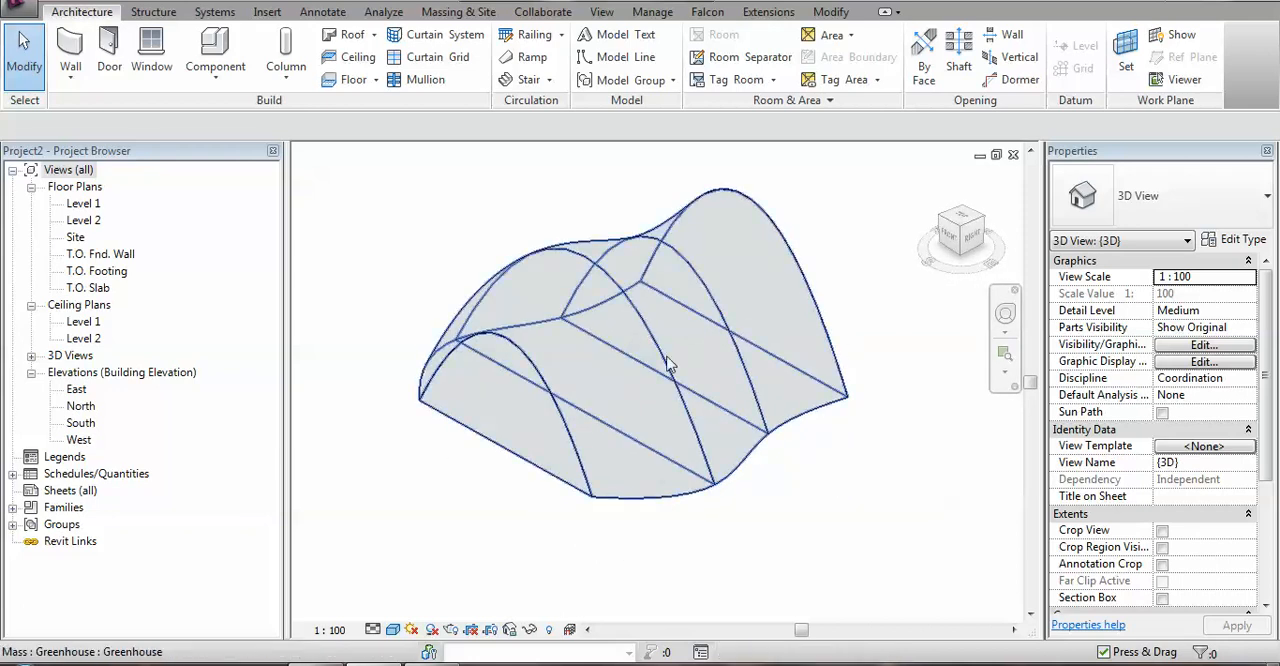
Create mass floors at Level 1 and Level 2 in the placed greenhouse mass.
{"action": "left_click", "coordinate": [840, 410]}
{"action": "middle_click_drag", "start_coordinate": [840, 410], "coordinate": [843, 460]}
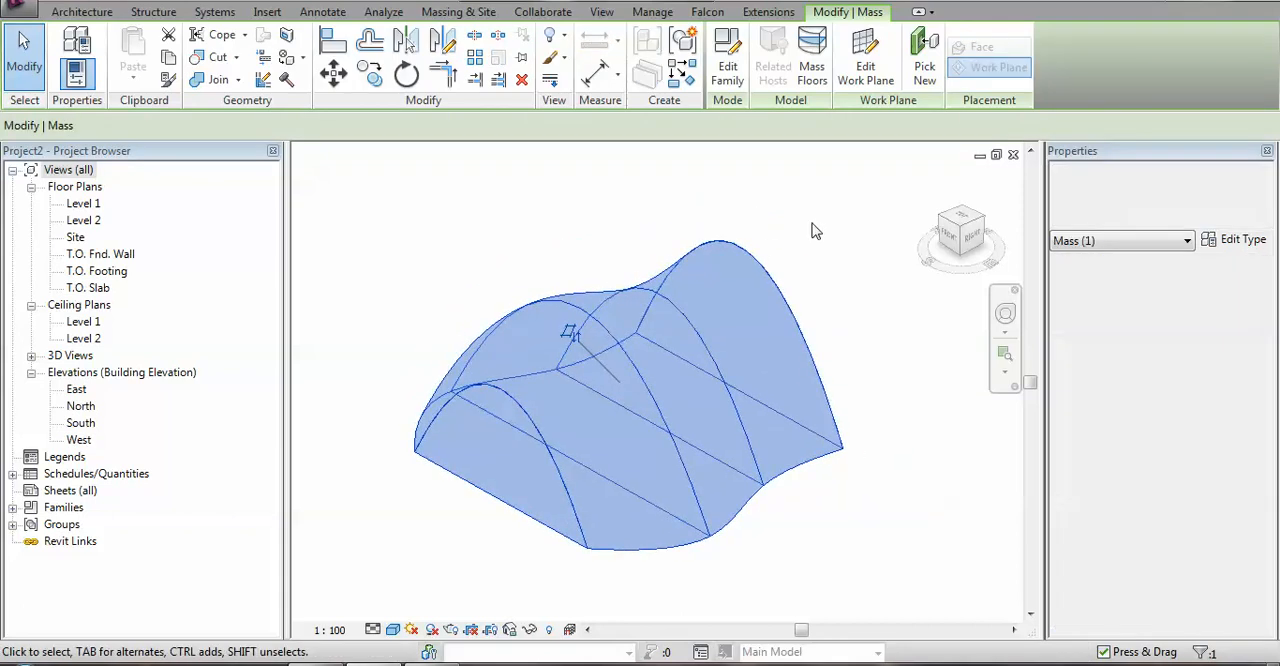
{"action": "left_click", "coordinate": [812, 68]}
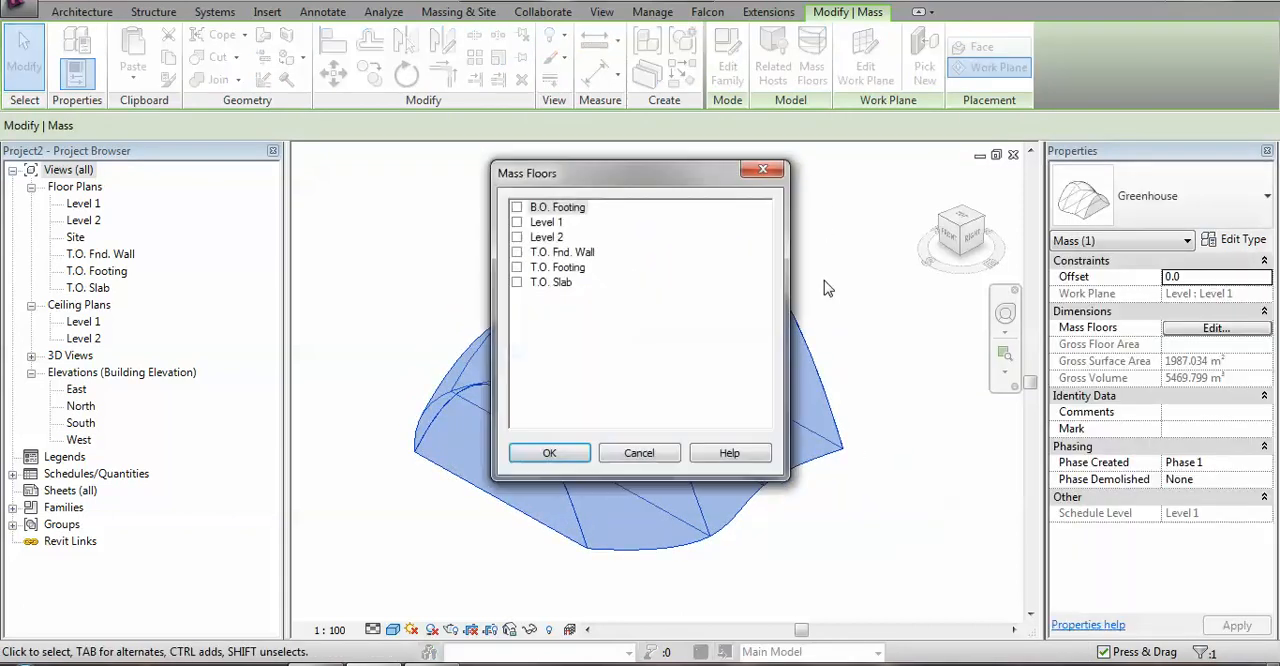
{"action": "left_click", "coordinate": [517, 223]}
{"action": "left_click", "coordinate": [517, 238]}
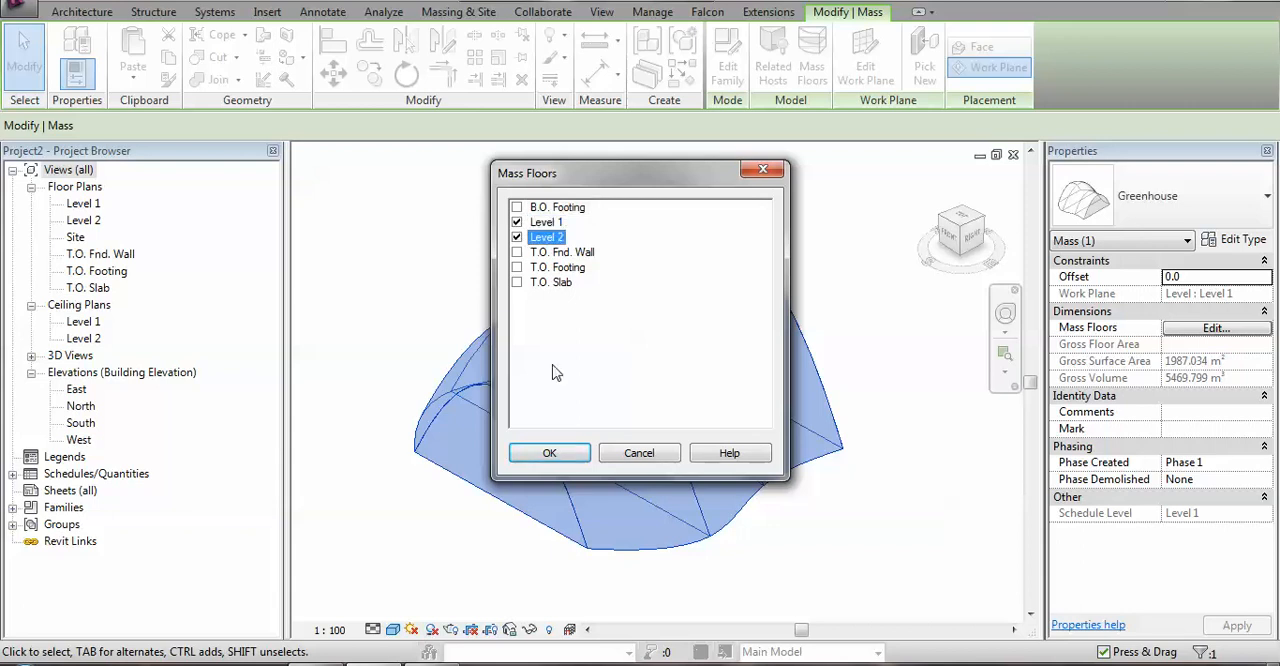
{"action": "left_click", "coordinate": [563, 456]}
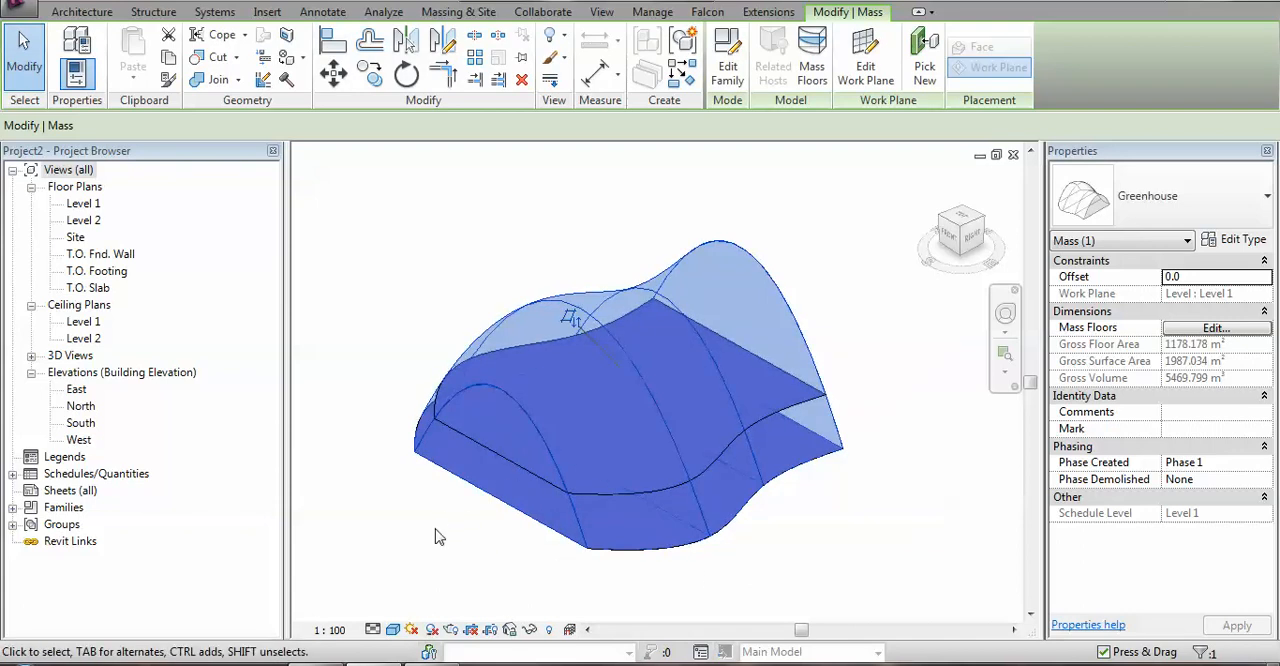
{"action": "left_click", "coordinate": [435, 538]}
{"action": "left_click", "coordinate": [508, 454]}
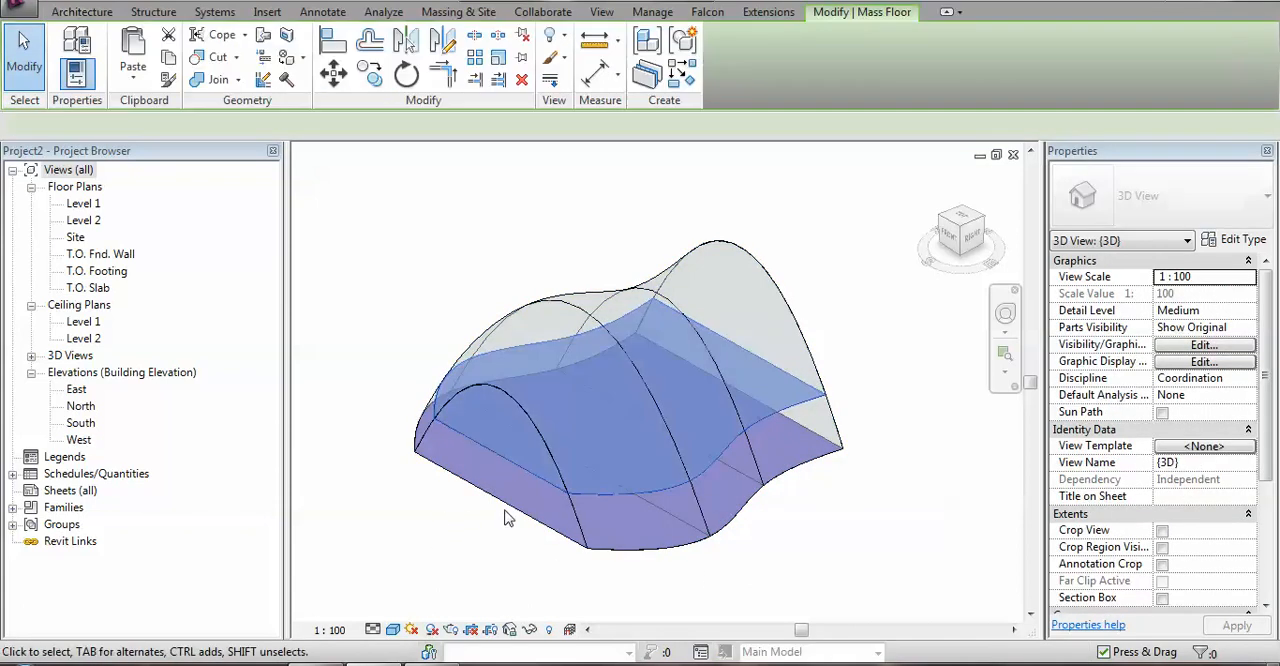
{"action": "left_click", "coordinate": [443, 553]}
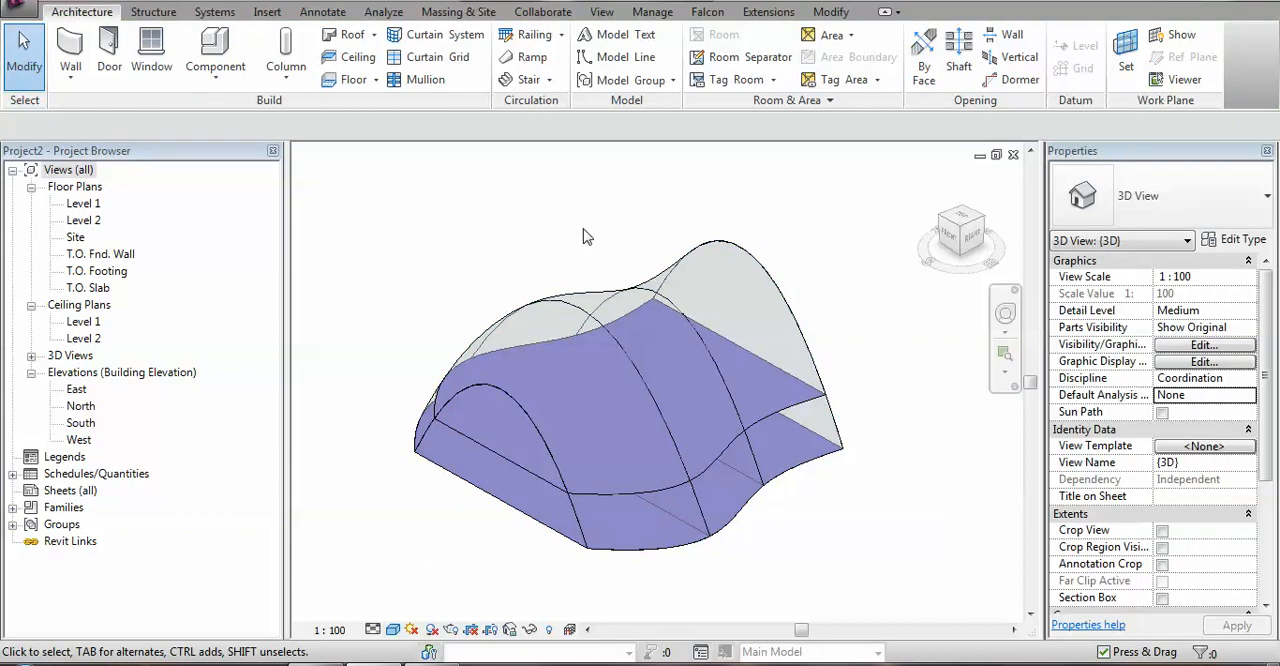
Start a new schedule for the Mass Floor category.
{"action": "mouse_move", "coordinate": [588, 236]}
{"action": "middle_mouse_down", "text": "shift"}
{"action": "mouse_move", "coordinate": [592, 248]}
{"action": "mouse_move", "coordinate": [580, 246]}
{"action": "middle_mouse_up", "text": "shift"}
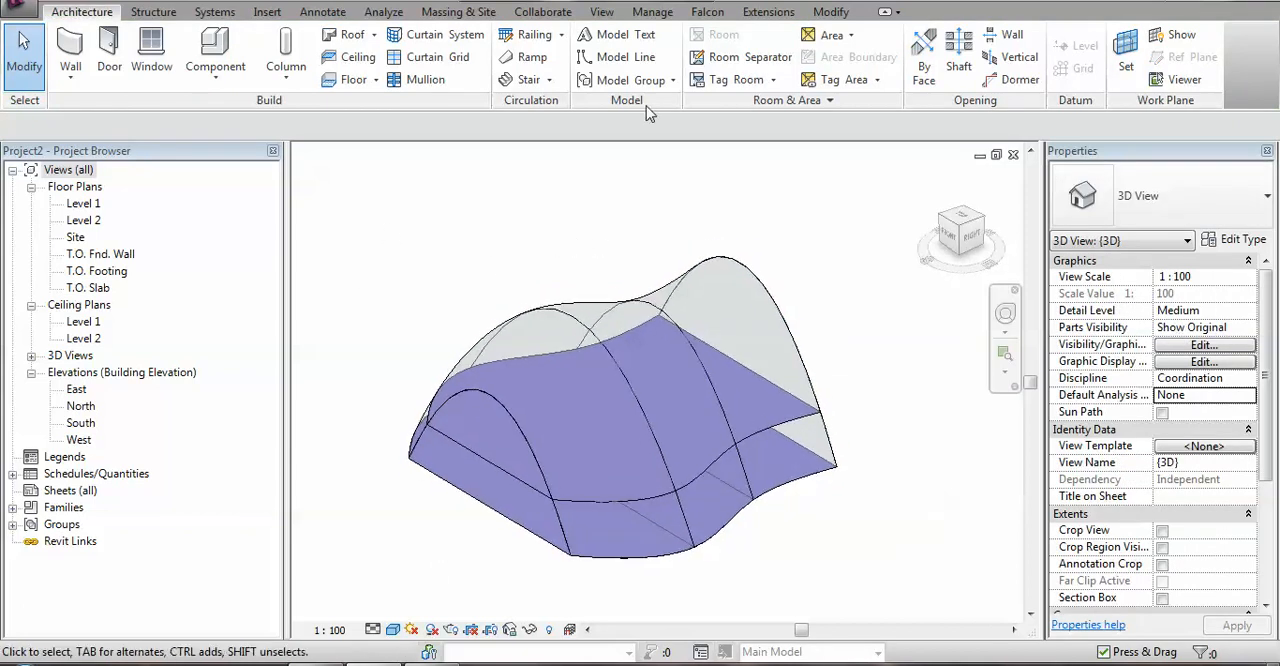
{"action": "left_click", "coordinate": [601, 12]}
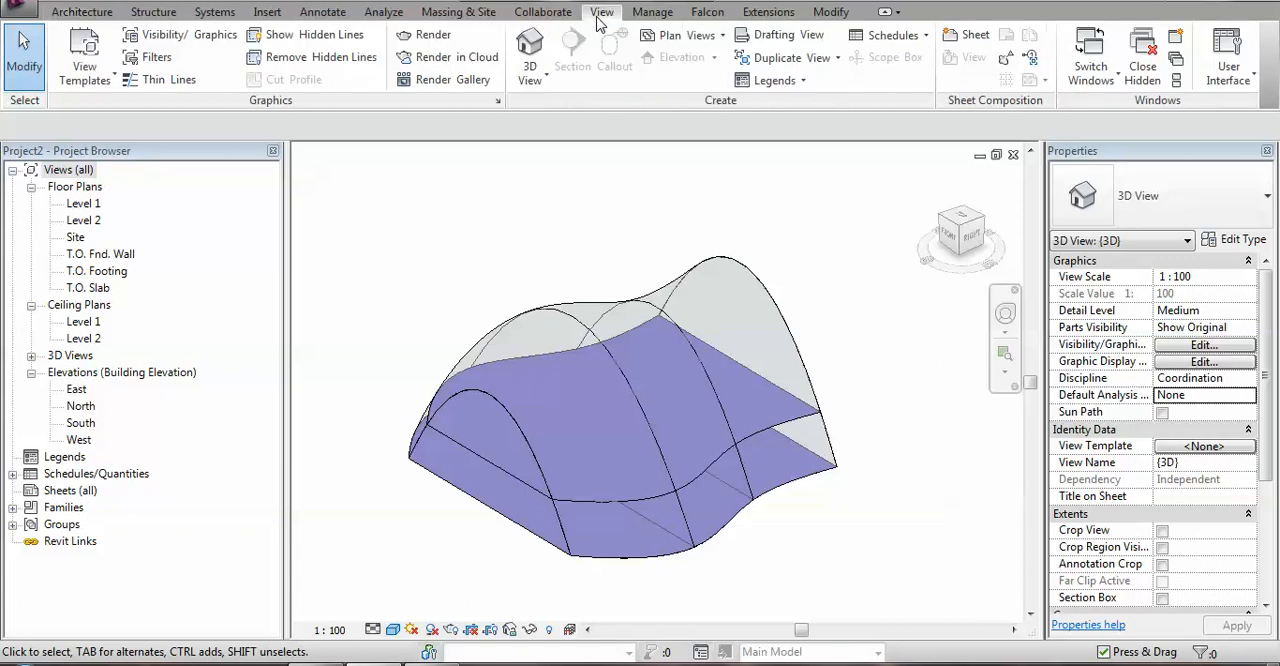
{"action": "left_click", "coordinate": [905, 35]}
{"action": "left_click", "coordinate": [910, 64]}
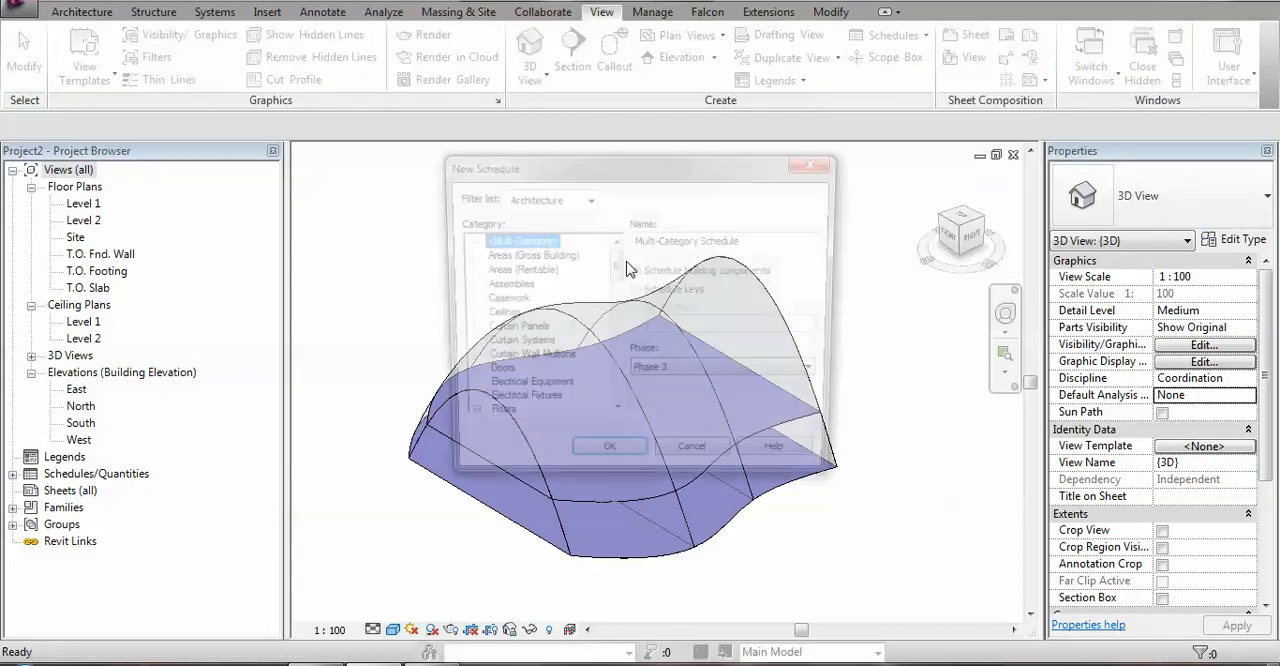
{"action": "left_click_drag", "start_coordinate": [615, 265], "coordinate": [616, 310]}
{"action": "left_click", "coordinate": [522, 315]}
{"action": "left_click", "coordinate": [606, 461]}
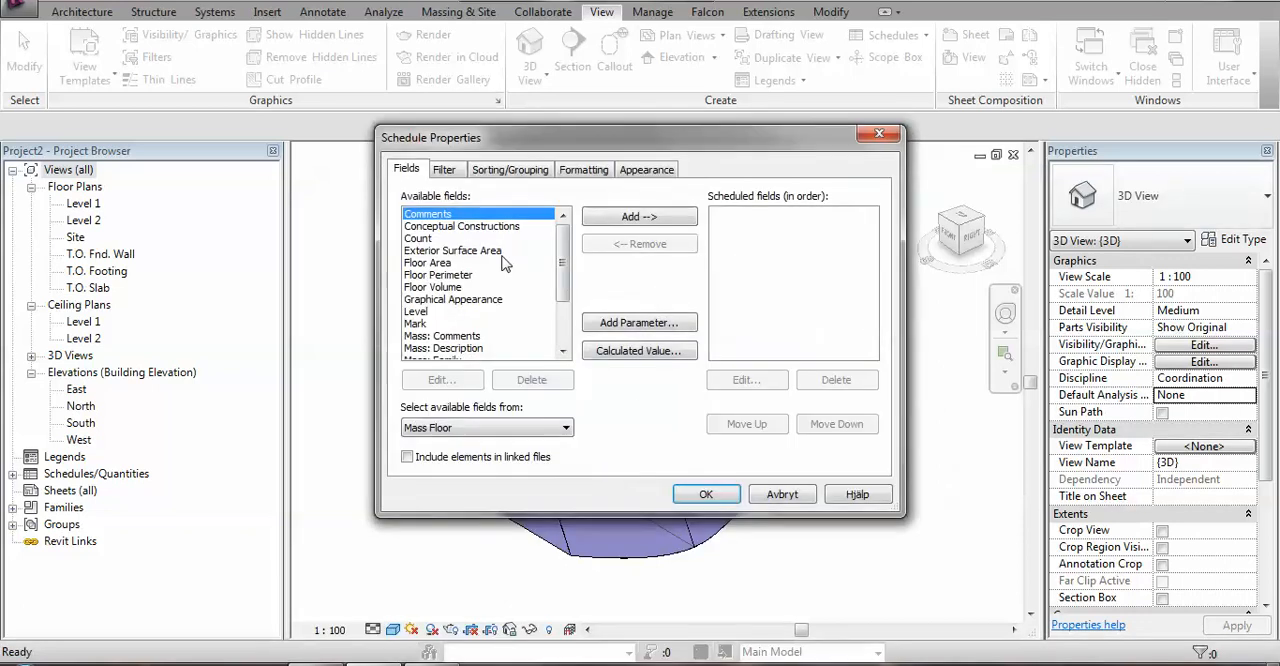
Add the Level and Floor Area fields, in that order, and create the mass floor schedule.
{"action": "left_click", "coordinate": [428, 311]}
{"action": "left_click", "coordinate": [643, 218]}
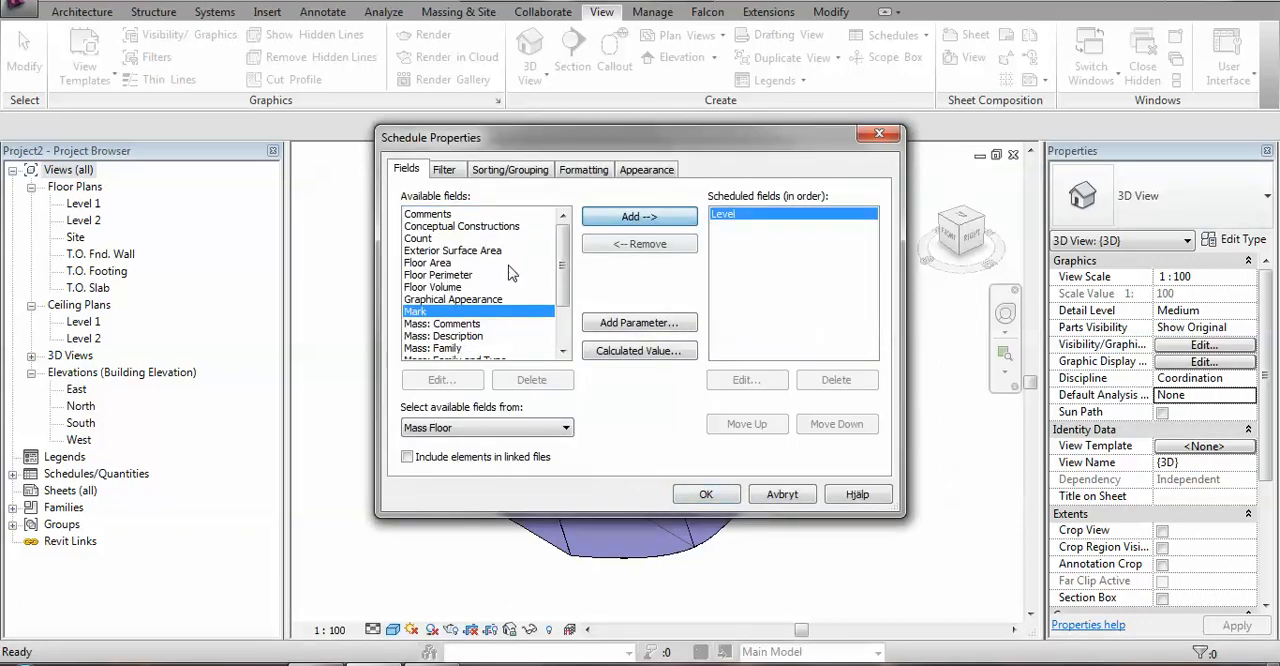
{"action": "left_click", "coordinate": [450, 262]}
{"action": "left_click", "coordinate": [648, 217]}
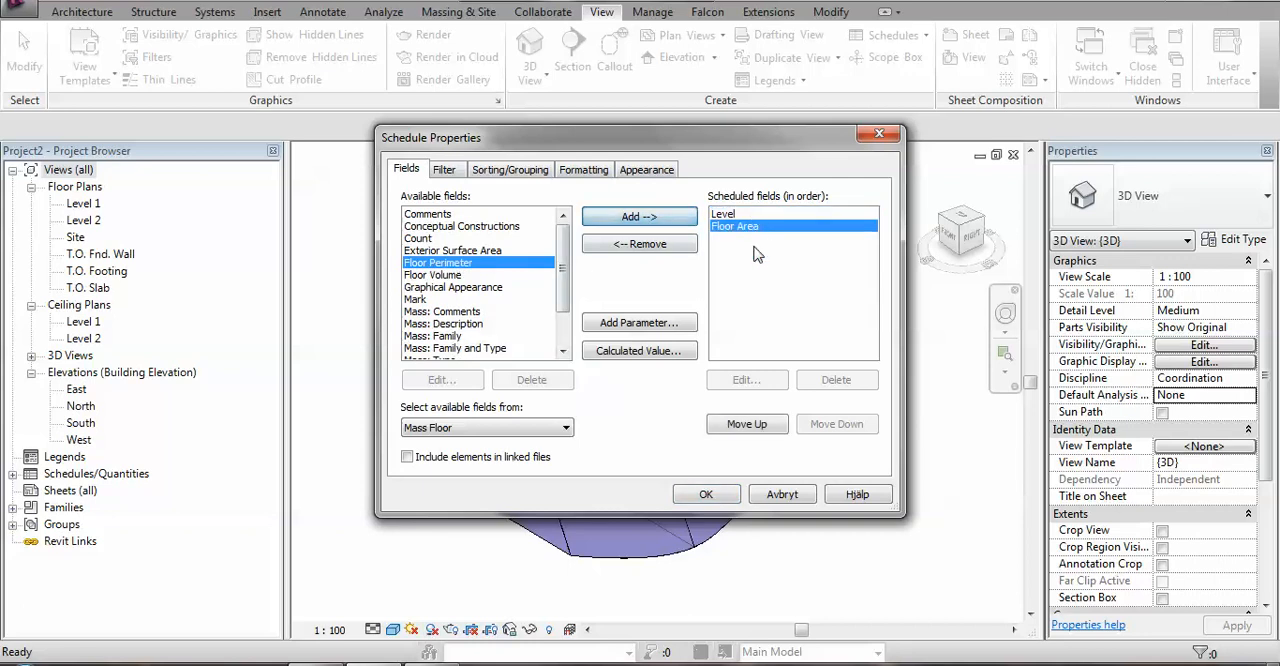
{"action": "left_click", "coordinate": [706, 495]}
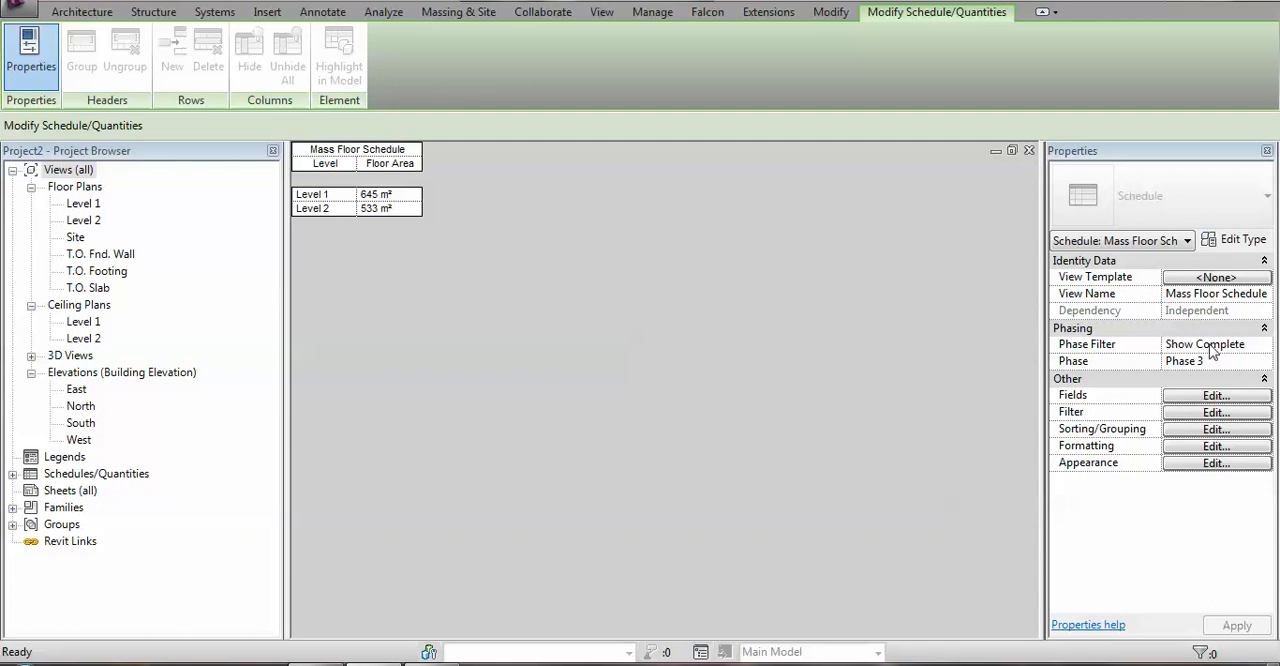
Turn on Calculate totals for the Floor Area field of the mass floor schedule.
{"action": "left_click", "coordinate": [1210, 430]}
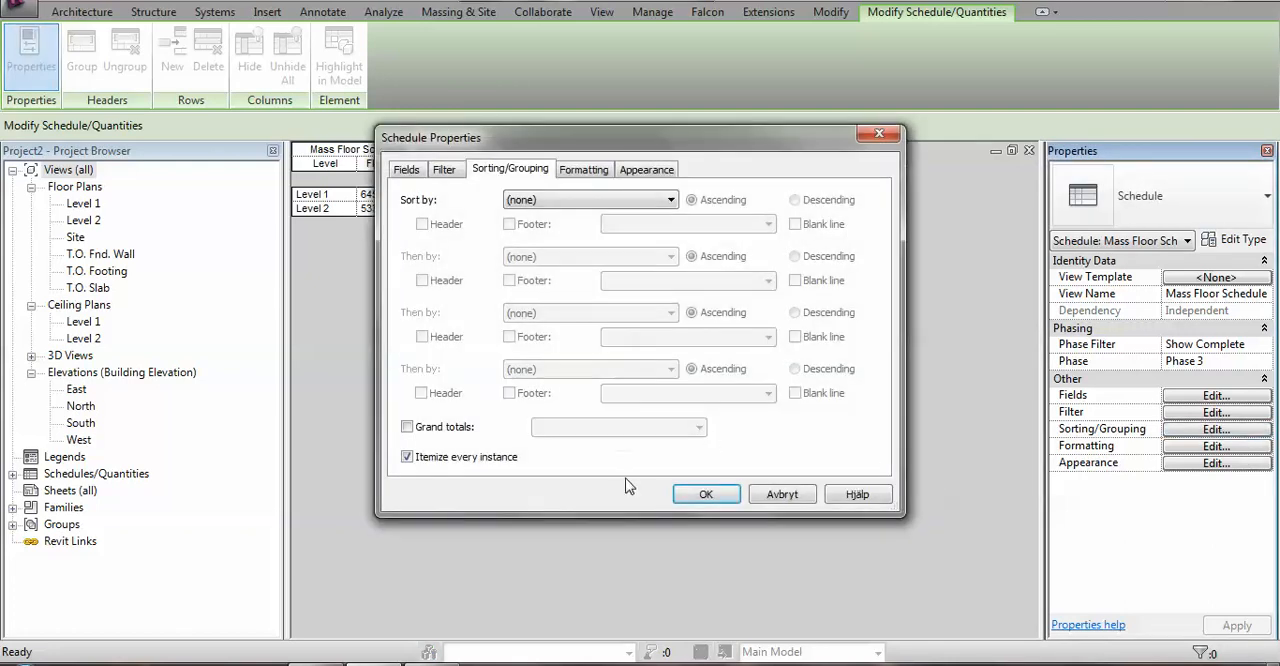
{"action": "left_click", "coordinate": [582, 170]}
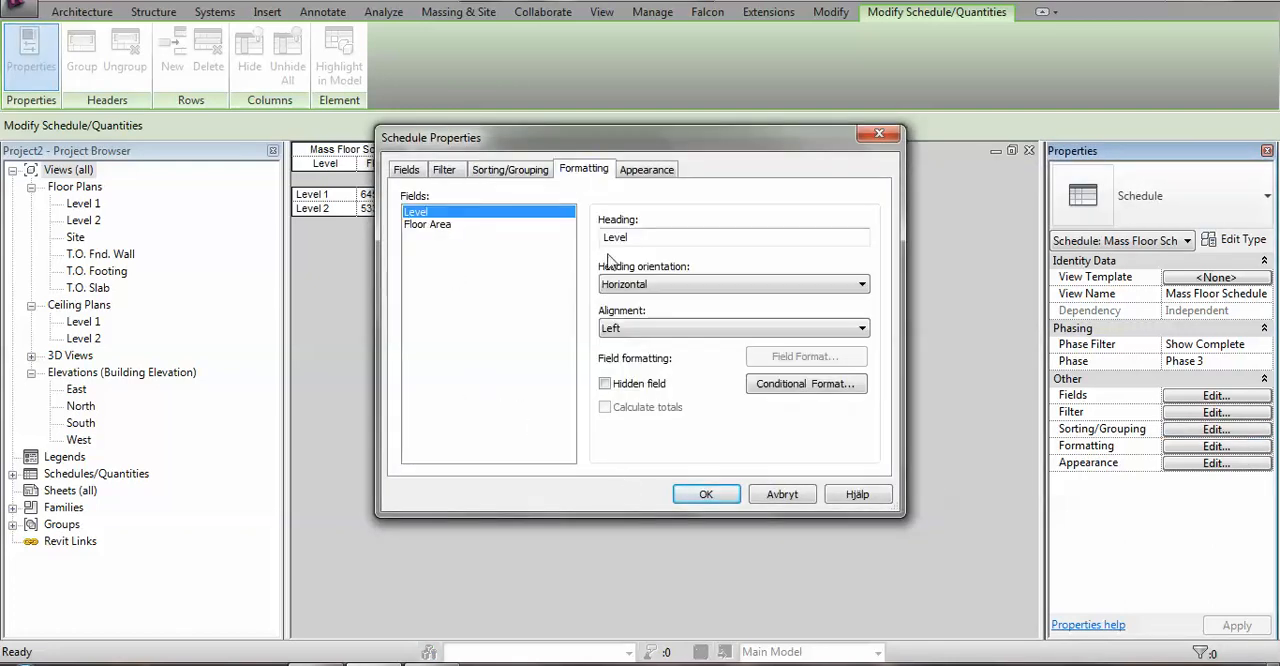
{"action": "left_click", "coordinate": [427, 225]}
{"action": "left_click", "coordinate": [605, 408]}
{"action": "left_click", "coordinate": [706, 494]}
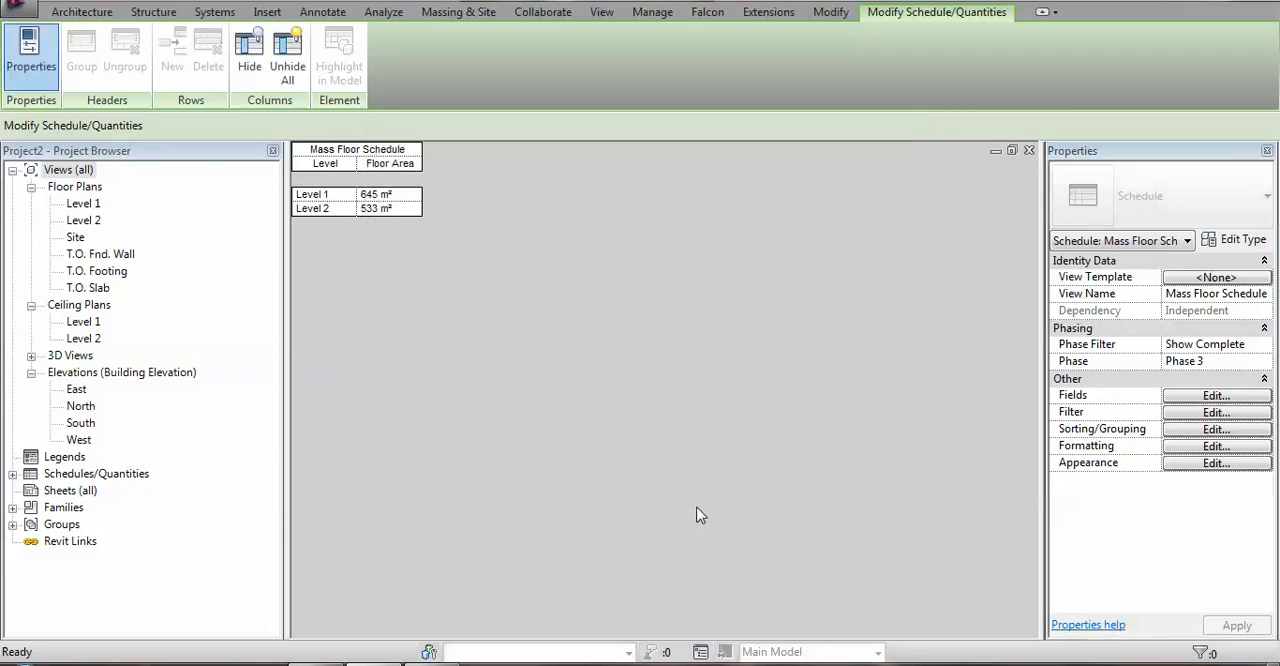
Turn on grand totals in the mass floor schedule and turn off itemizing every instance.
{"action": "left_click", "coordinate": [1214, 429]}
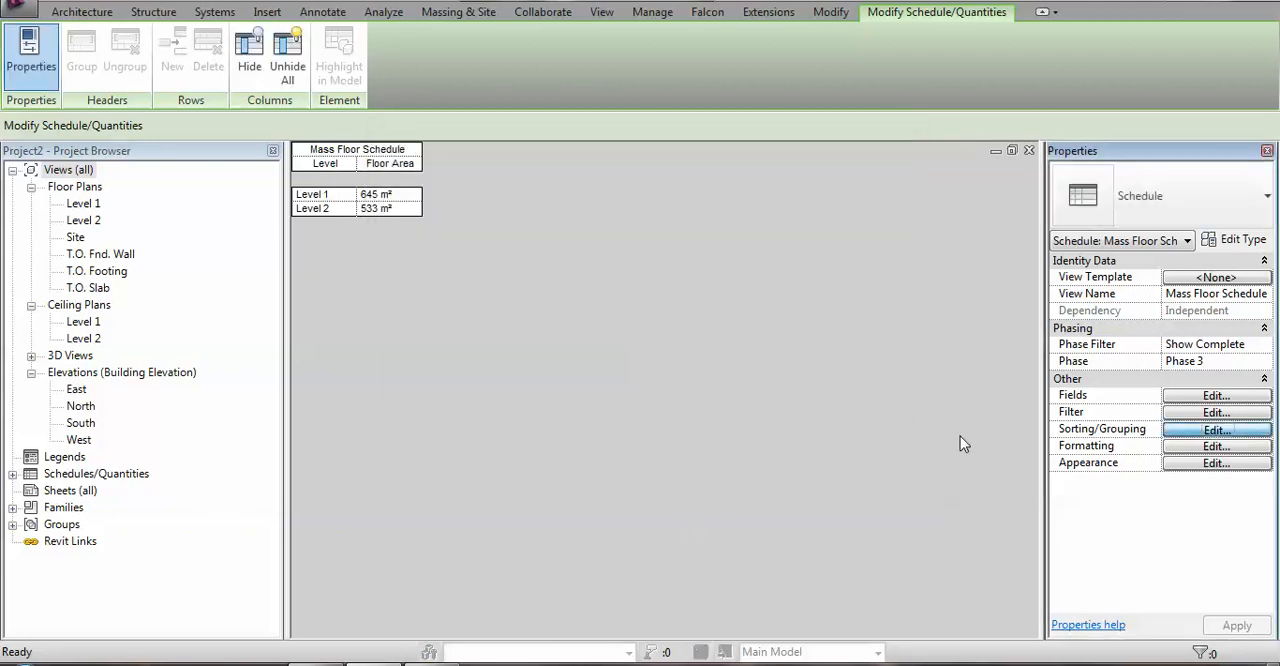
{"action": "left_click", "coordinate": [407, 427]}
{"action": "left_click", "coordinate": [407, 457]}
{"action": "left_click", "coordinate": [704, 494]}
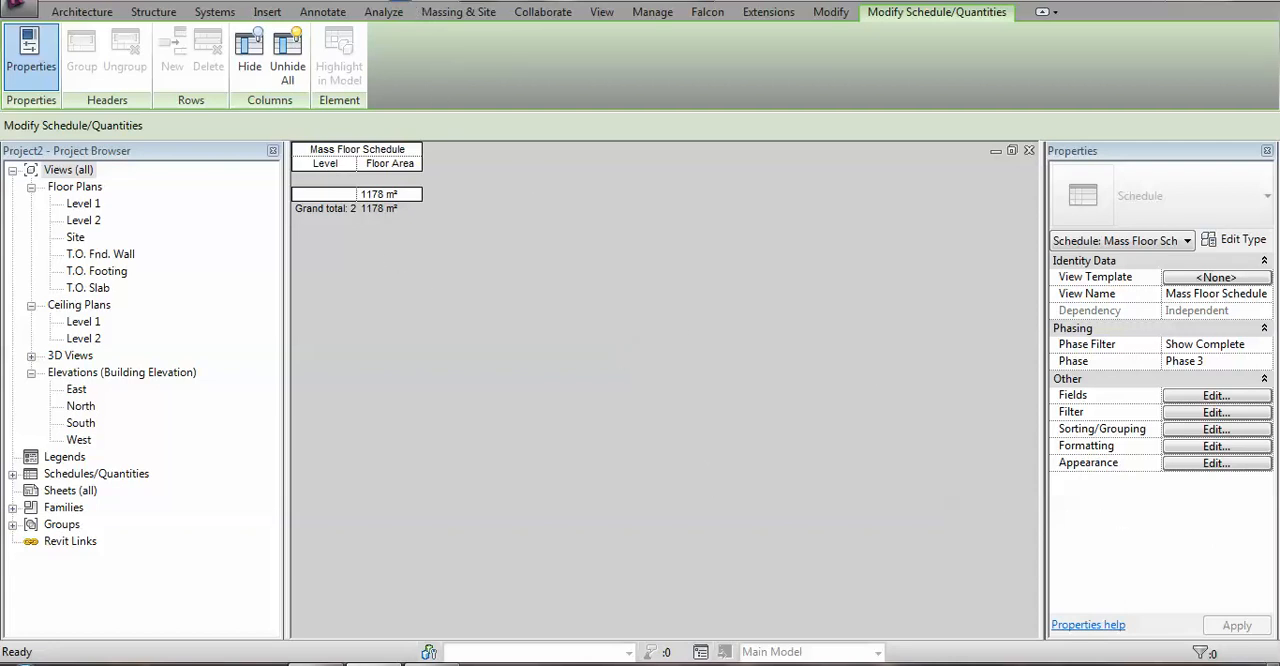
Open the {3D} view of the project to show the greenhouse mass with its mass floors.
{"action": "left_click", "coordinate": [31, 356]}
{"action": "double_click", "coordinate": [77, 372]}
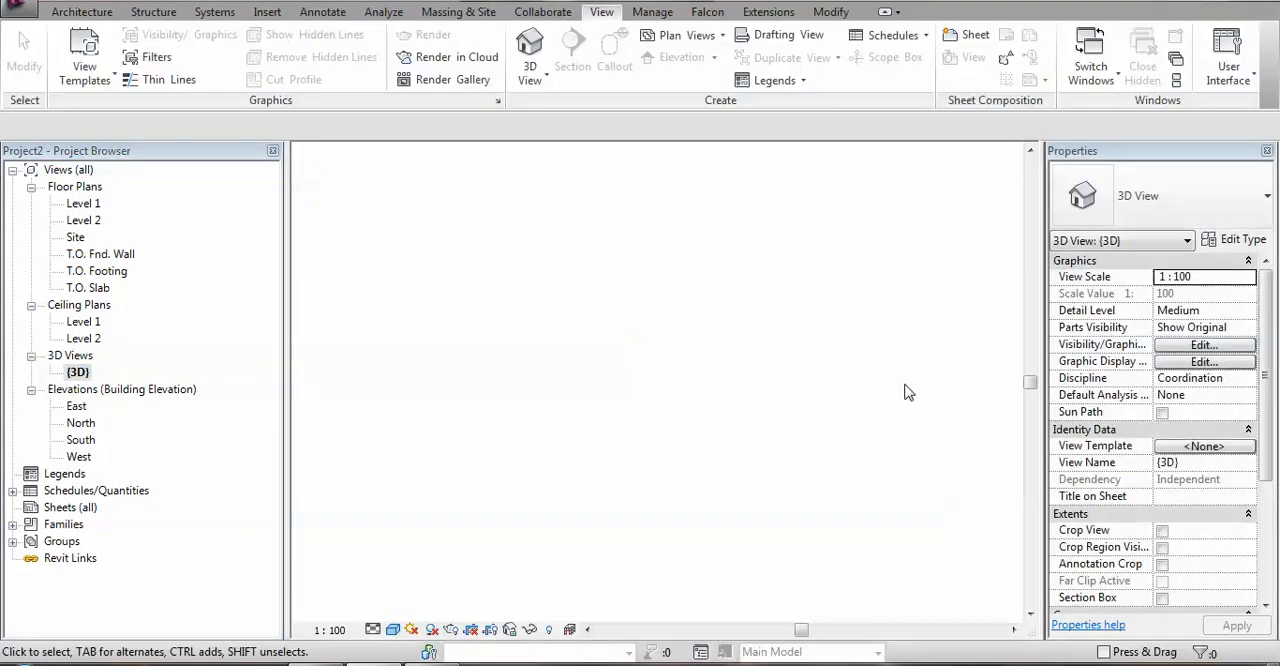
{"action": "middle_click_drag", "start_coordinate": [891, 409], "coordinate": [720, 360], "text": "shift"}
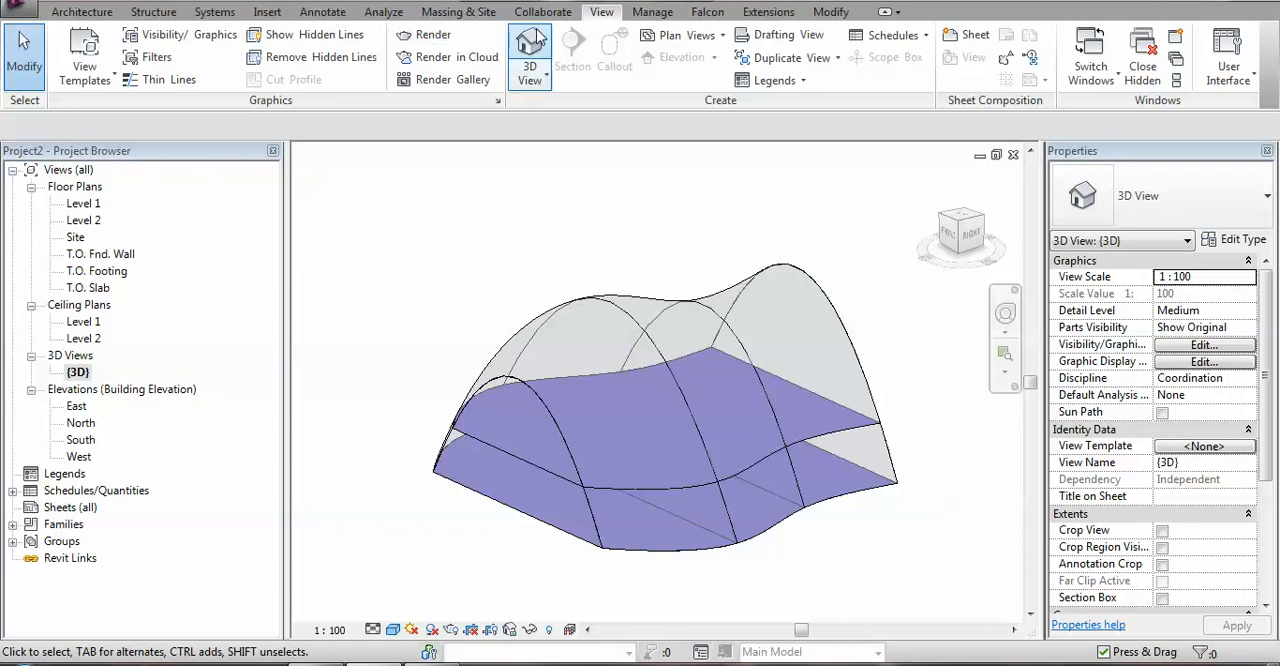
Create Generic 150mm floors by face from the Level 1 and Level 2 mass floors of the greenhouse.
{"action": "left_click", "coordinate": [468, 12]}
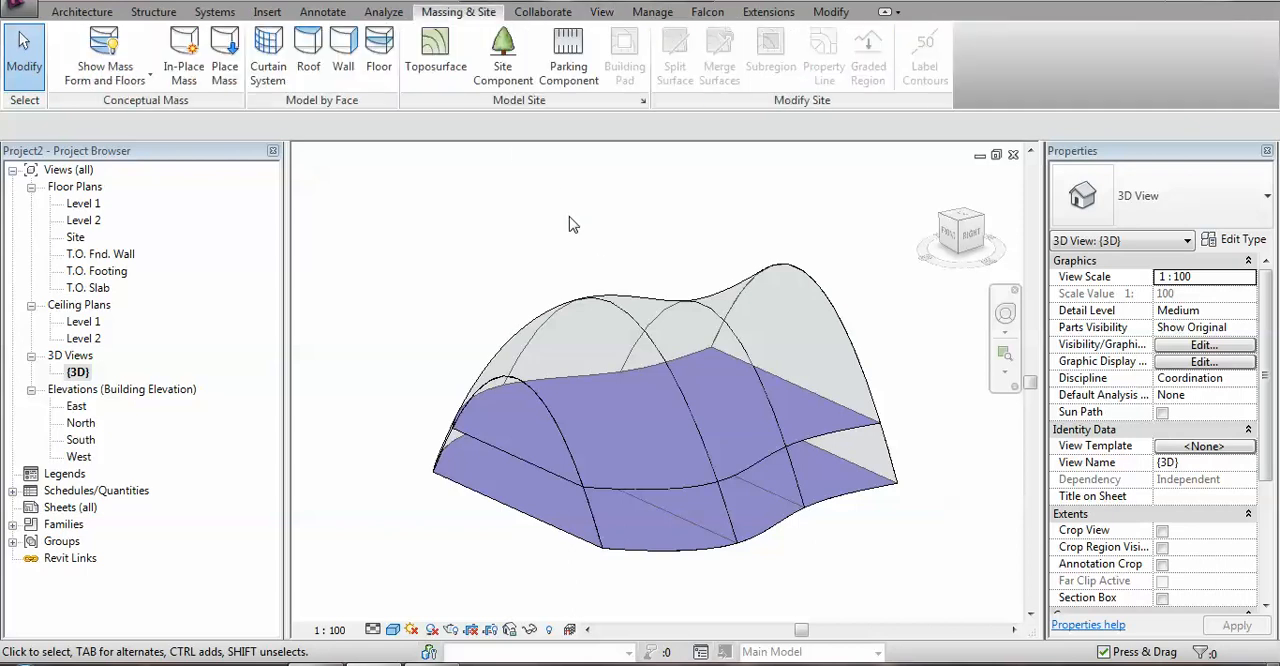
{"action": "left_click", "coordinate": [380, 52]}
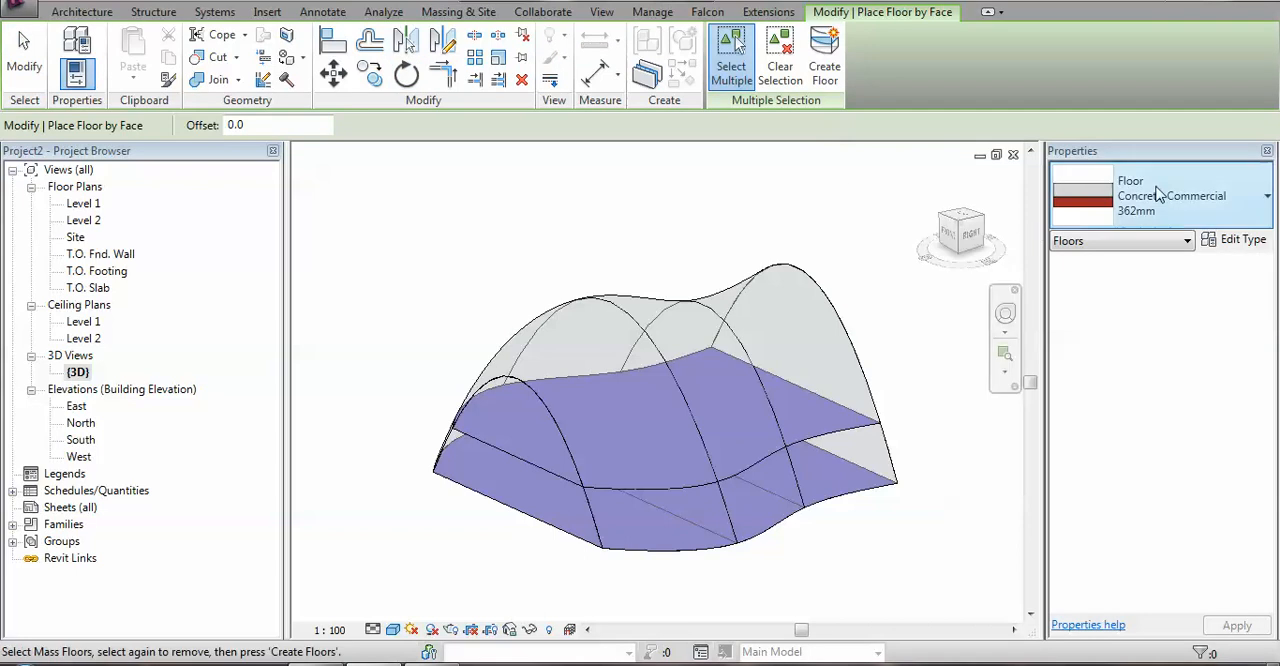
{"action": "left_click", "coordinate": [1207, 205]}
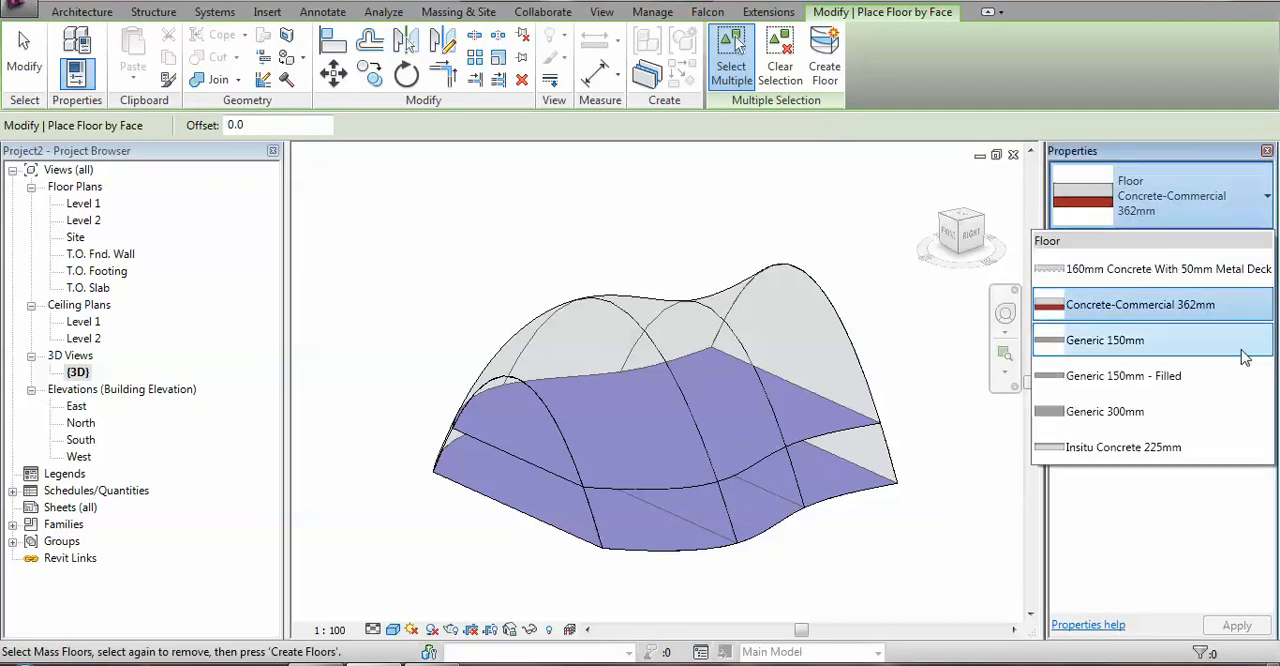
{"action": "left_click", "coordinate": [1180, 343]}
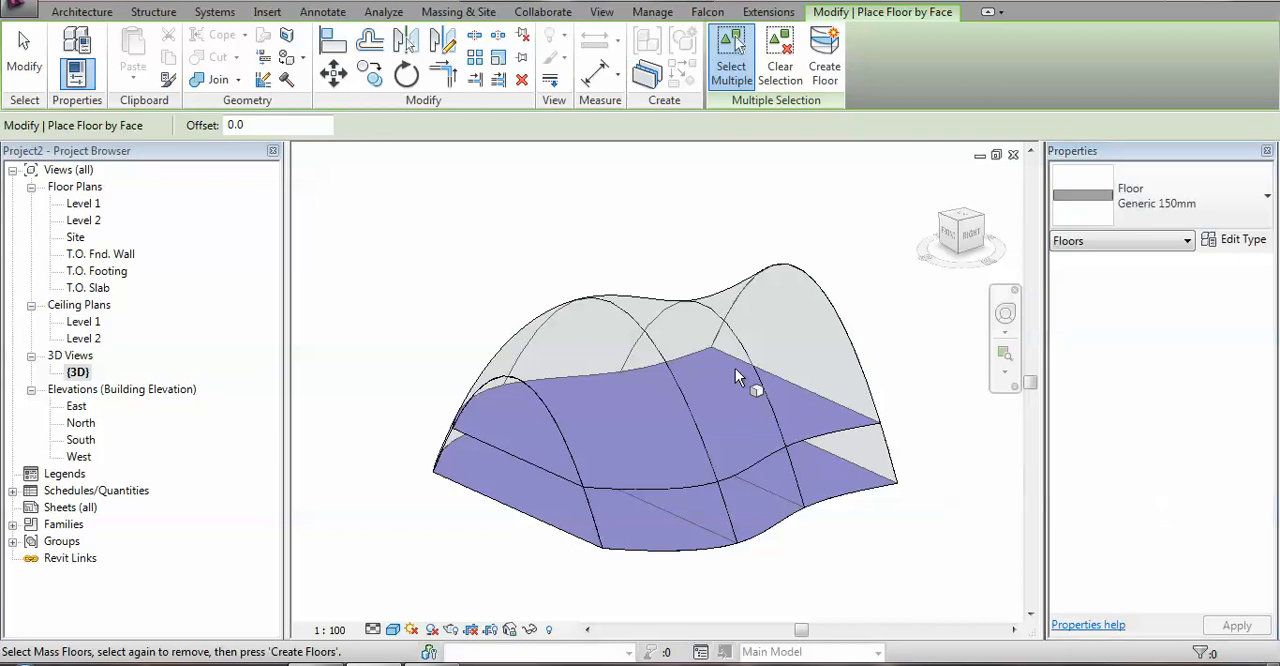
{"action": "left_click", "coordinate": [510, 454]}
{"action": "left_click", "coordinate": [509, 522]}
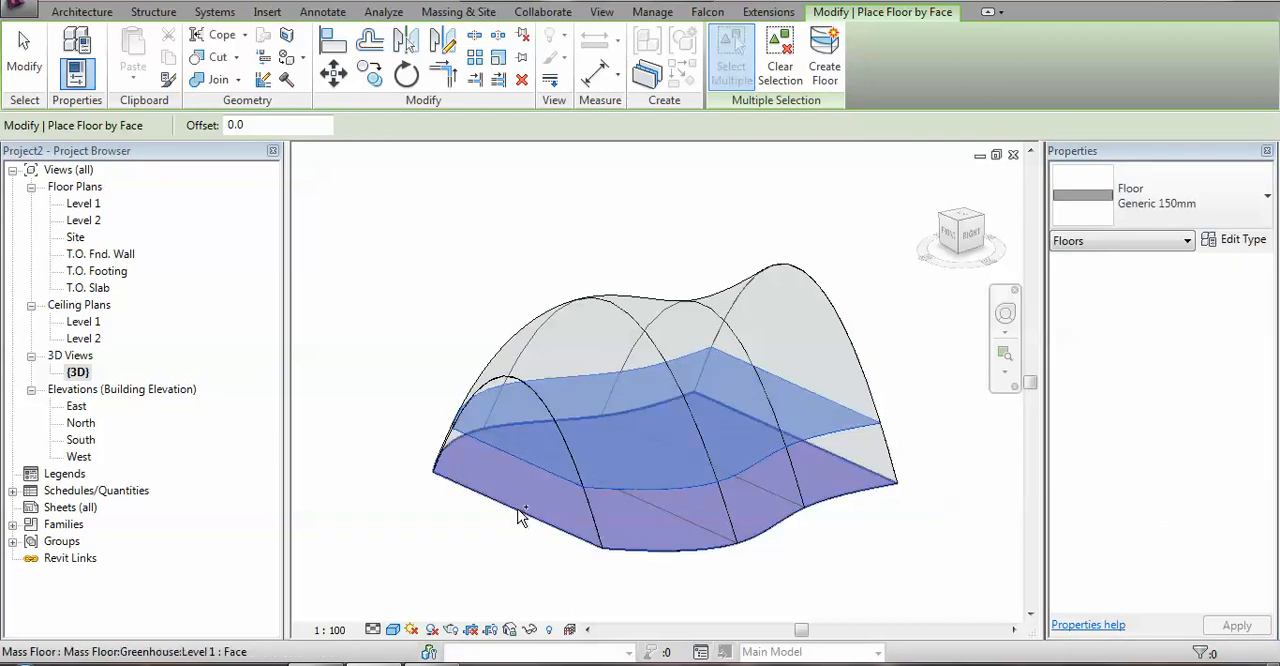
{"action": "left_click", "coordinate": [824, 60]}
{"action": "middle_click_drag", "start_coordinate": [548, 235], "coordinate": [515, 236]}
{"action": "key", "text": "Escape"}
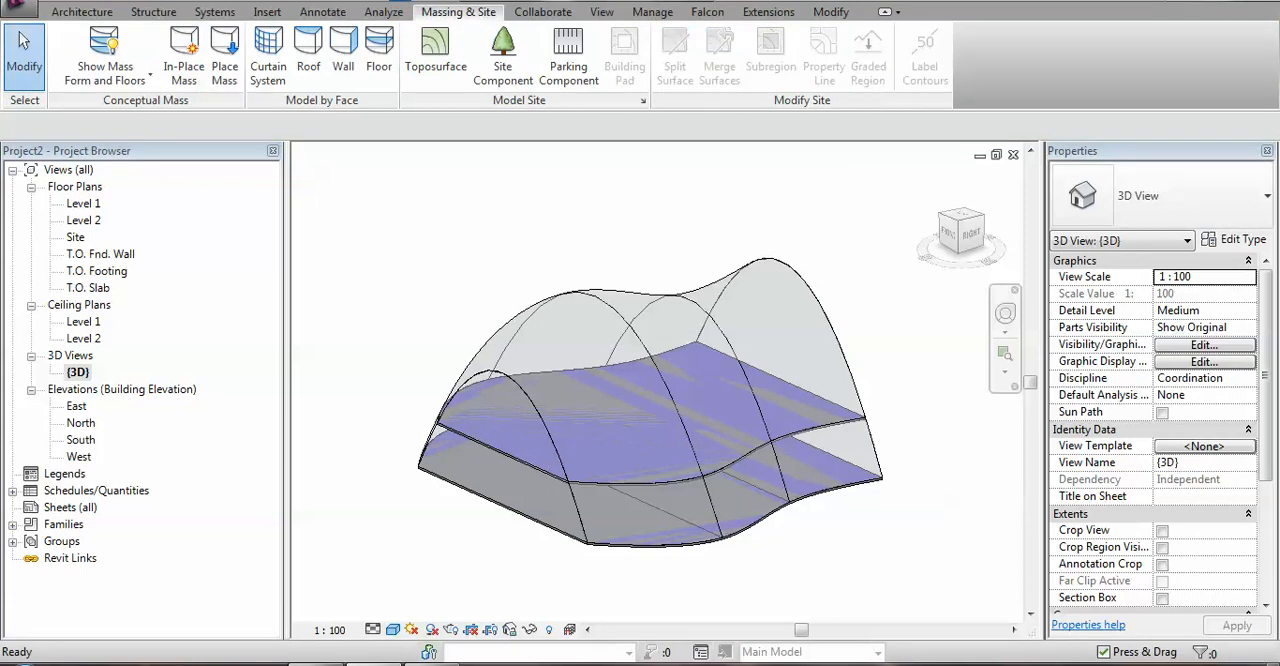
Open the placed Greenhouse mass family for editing and examine its form in 3D.
{"action": "double_click", "coordinate": [750, 262]}
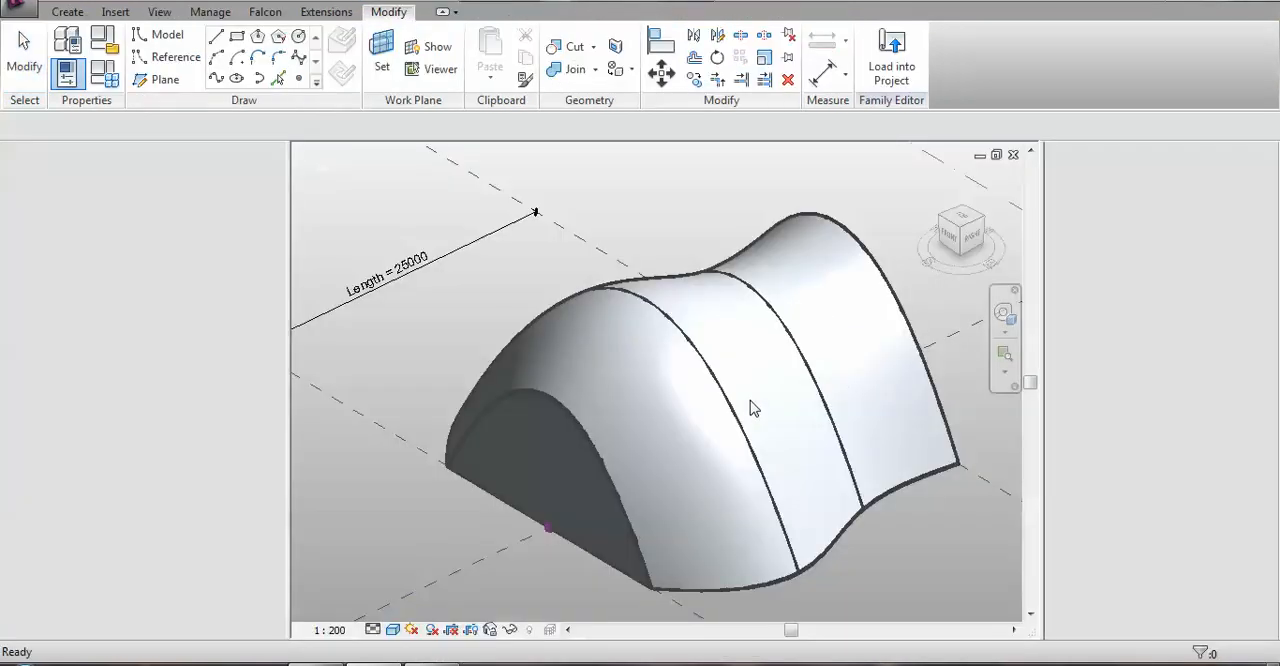
{"action": "left_click", "coordinate": [668, 492]}
{"action": "middle_click_drag", "start_coordinate": [728, 485], "coordinate": [651, 394], "text": "shift"}
{"action": "scroll", "coordinate": [640, 370], "scroll_direction": "up", "scroll_amount": 2}
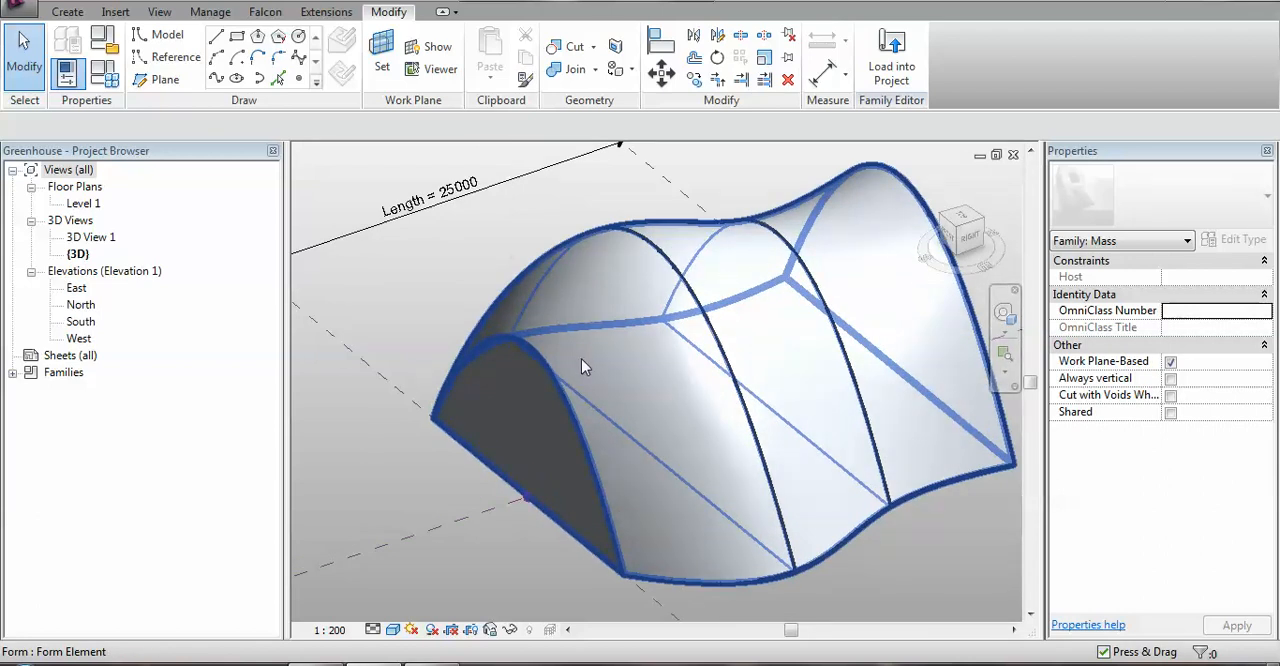
Switch to the web browser to view the structure pictured in the Revit blog header, and return to the Greenhouse family in Revit.
{"action": "key", "text": "alt+Tab"}
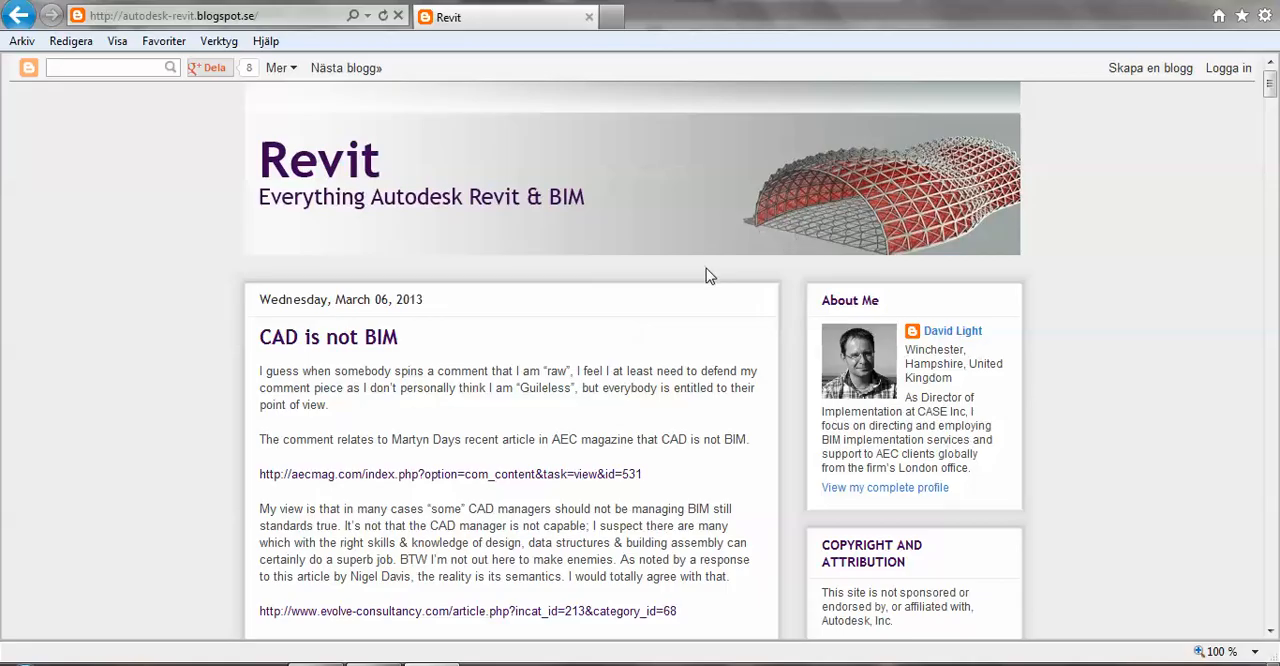
{"action": "key", "text": "alt+Tab"}
{"action": "middle_click_drag", "start_coordinate": [478, 275], "coordinate": [452, 275]}
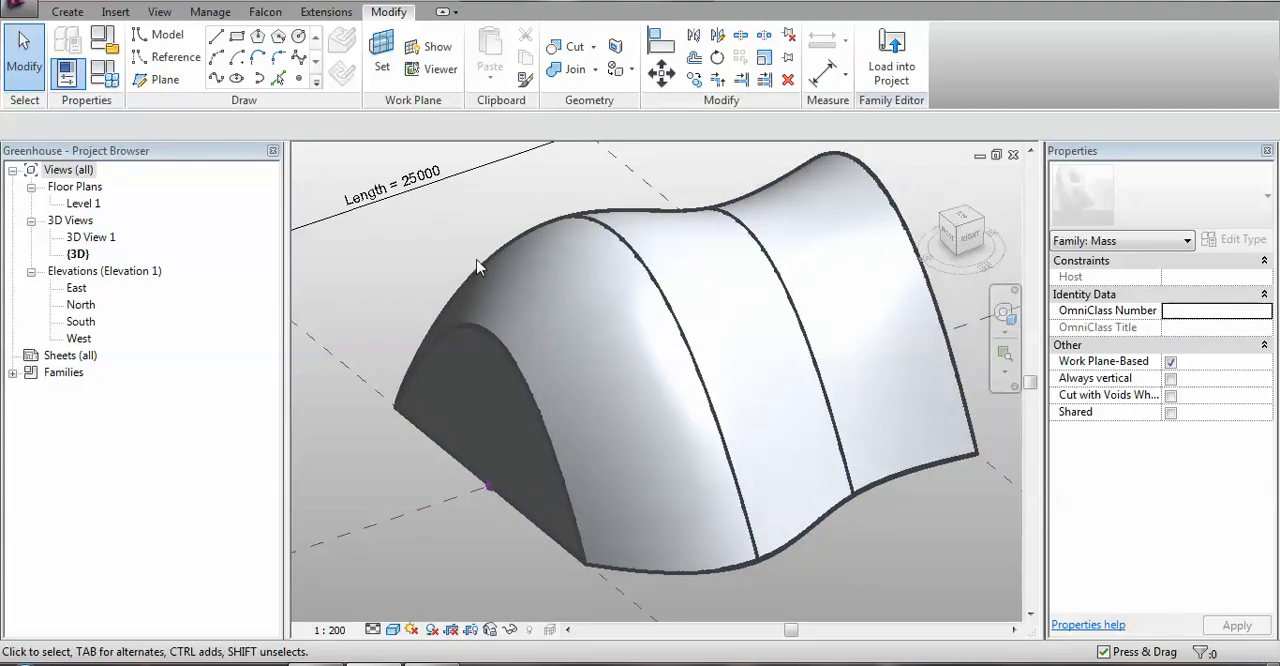
{"action": "middle_click_drag", "start_coordinate": [915, 594], "coordinate": [889, 577]}
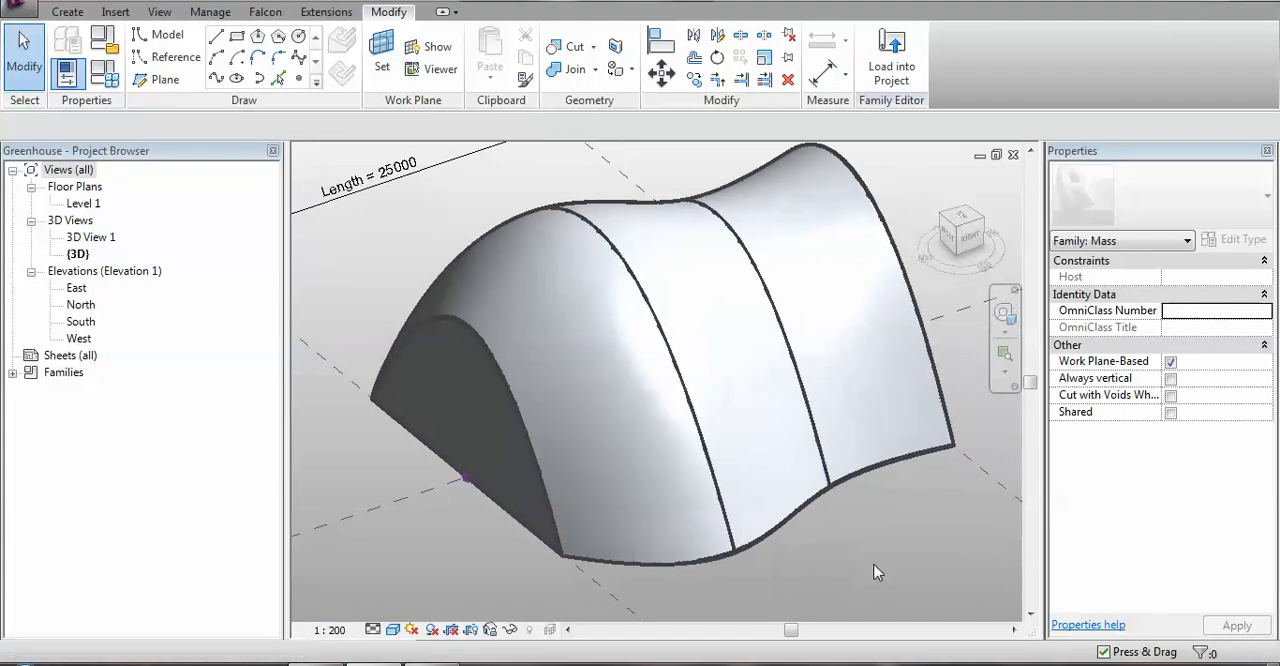
{"action": "left_click", "coordinate": [1131, 664]}
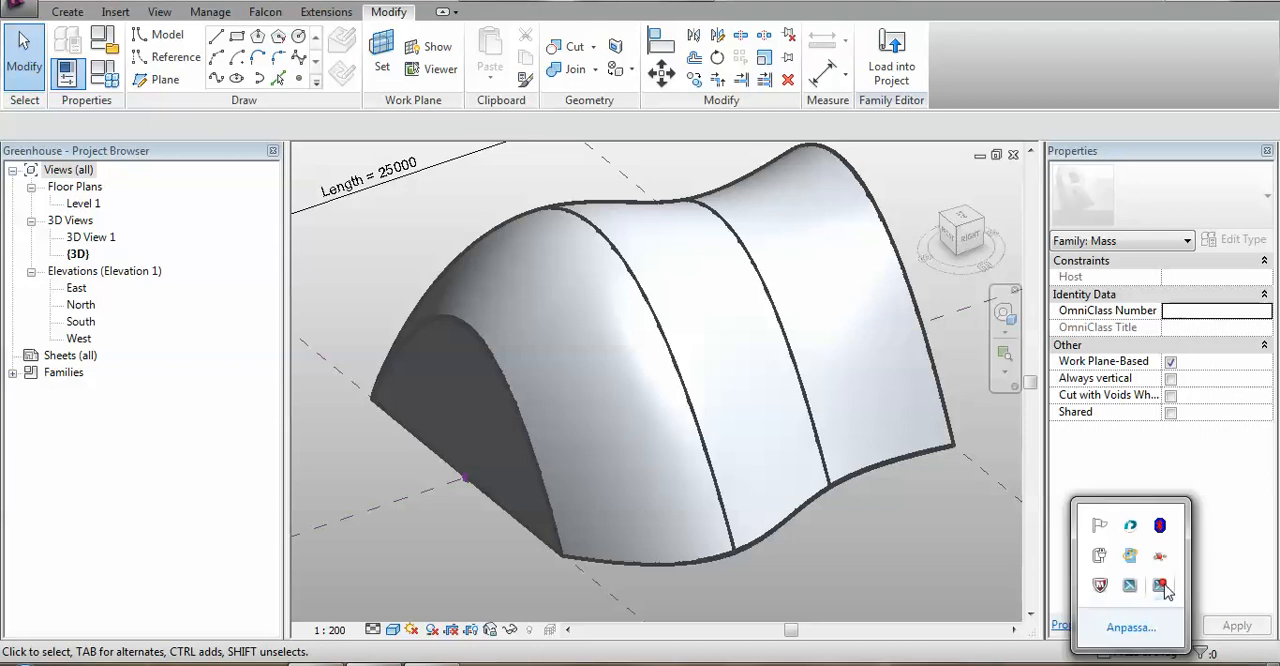